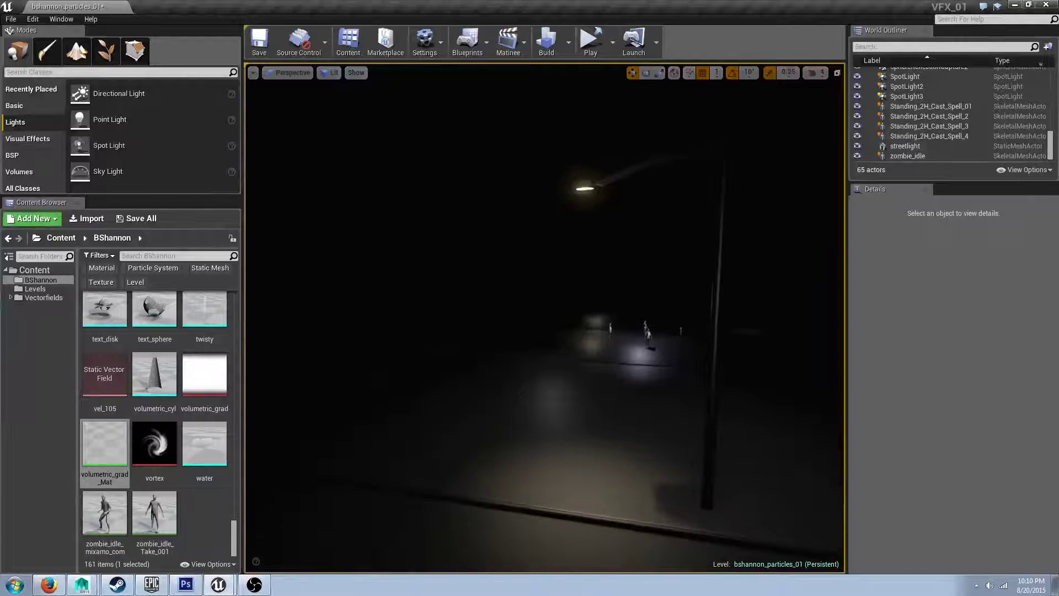
Undo the removal of the volumetric light cone beneath the streetlight and clear the selection.
key(d)
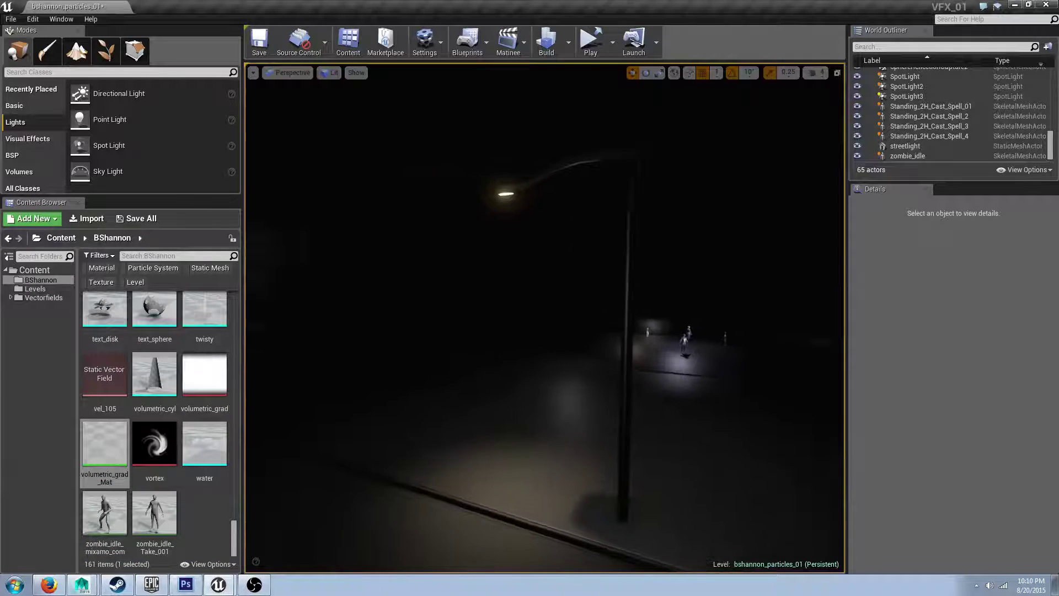
key(w)
key(a)
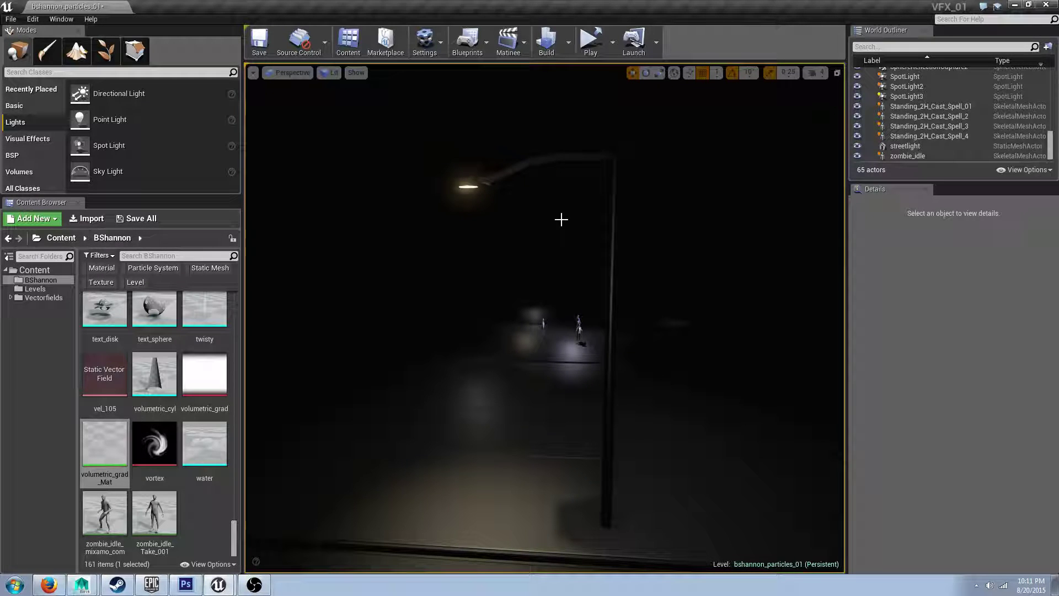
right_drag(526, 212, 573, 218)
key(ctrl+z)
click(583, 208)
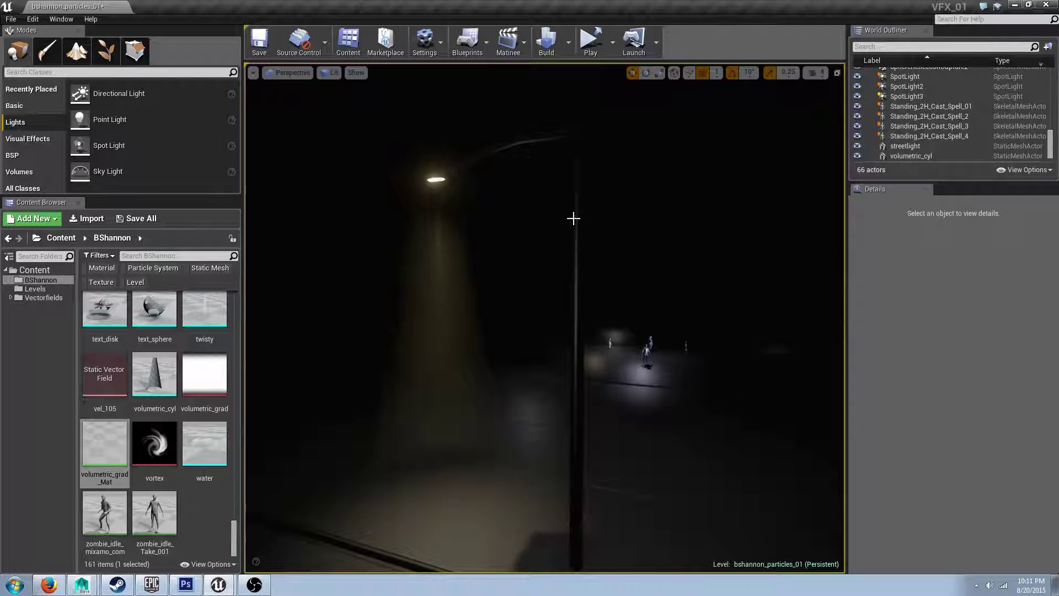
Select the volumetric light cone under the streetlight and examine its outline and glow from several angles.
click(452, 271)
right_drag(534, 280, 518, 280)
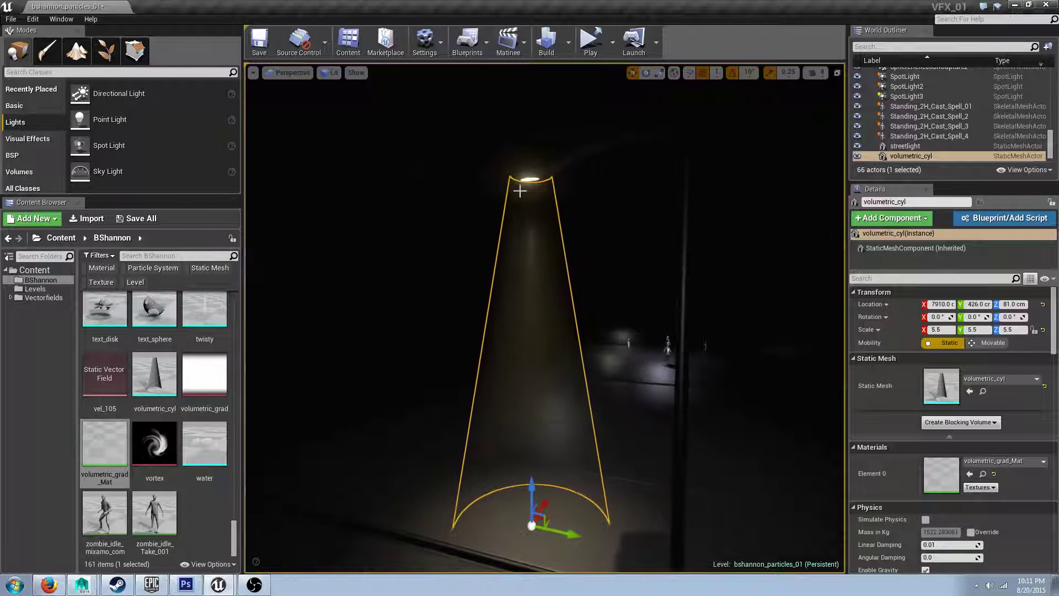
mouse_move(542, 201)
right_down()
mouse_move(558, 205)
mouse_move(544, 208)
right_up()
key(w)
key(s)
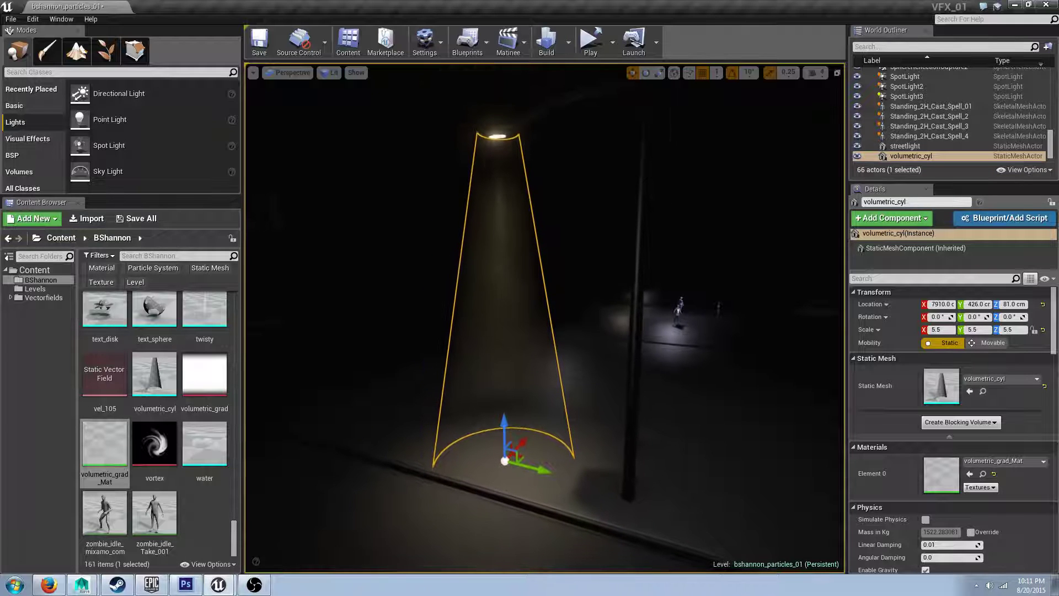
key(w)
right_drag(545, 207, 230, 224)
click(548, 203)
key(d)
key(q)
right_drag(604, 195, 496, 240)
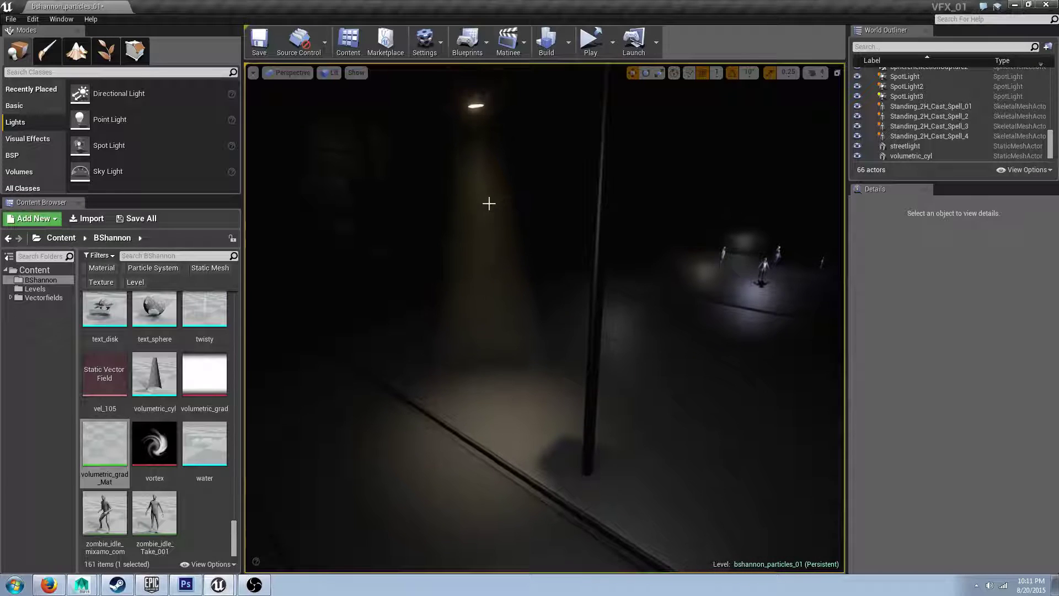
Move the light cone along Y away from the streetlight, to a Y location of about -7 cm.
click(493, 196)
right_drag(495, 192, 496, 178)
mouse_move(475, 215)
right_down()
mouse_move(478, 226)
mouse_move(469, 223)
right_up()
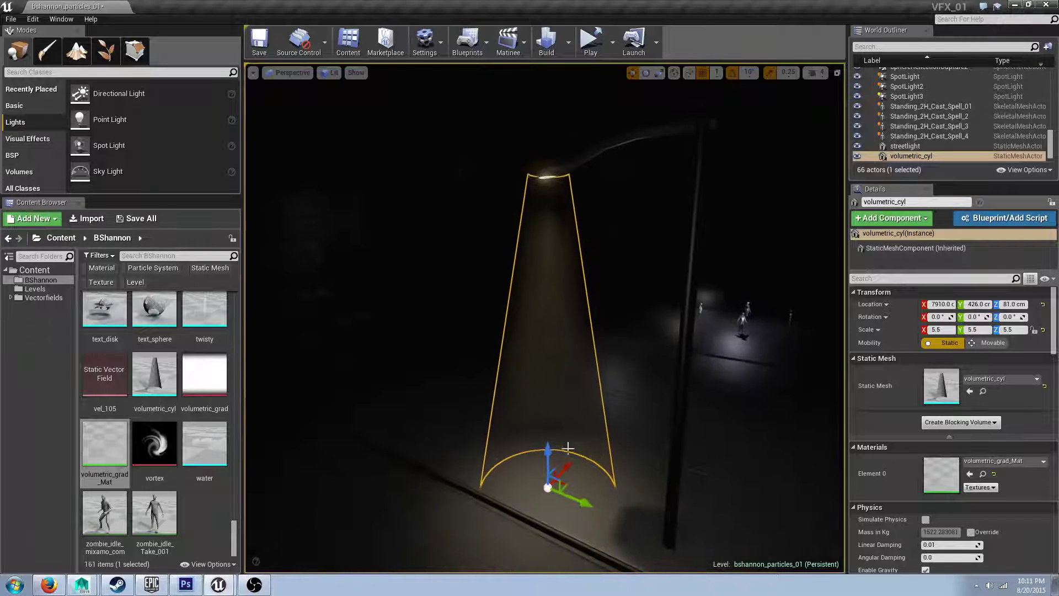
right_drag(596, 462, 600, 469)
right_drag(476, 202, 583, 396)
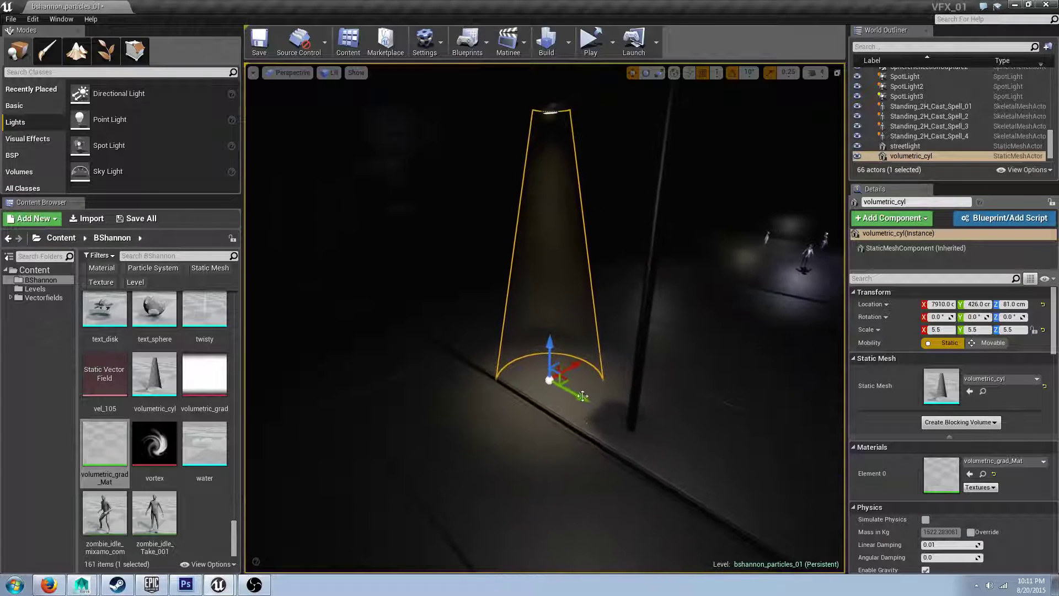
drag(581, 398, 461, 348)
key(Escape)
Select the displaced light cone, view it on its own, and undo its move along Y.
mouse_move(560, 353)
right_down()
mouse_move(543, 334)
mouse_move(557, 338)
right_up()
right_drag(525, 291, 560, 264)
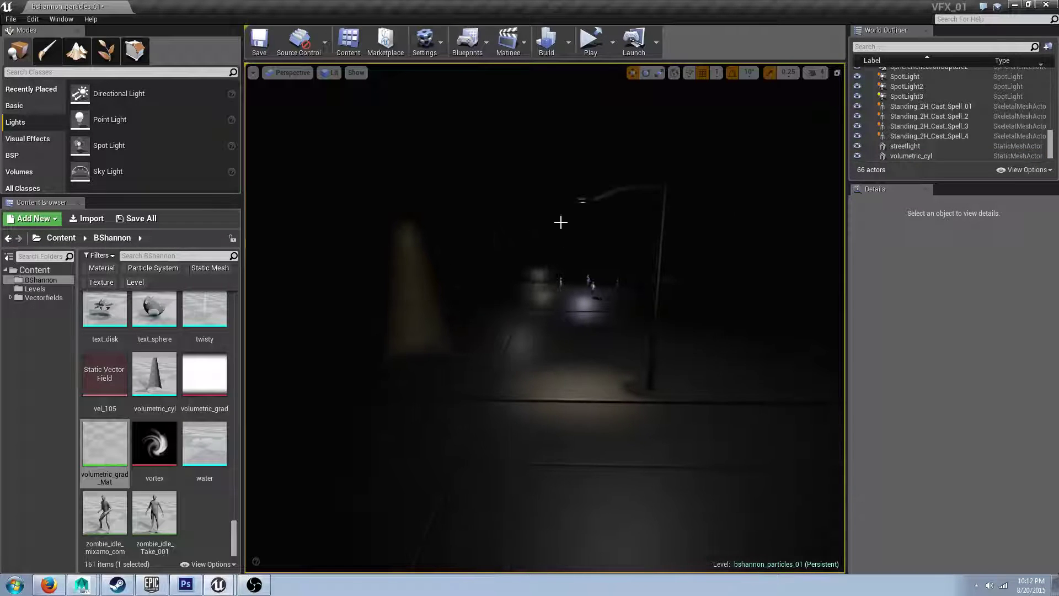
right_drag(560, 223, 463, 199)
click(433, 213)
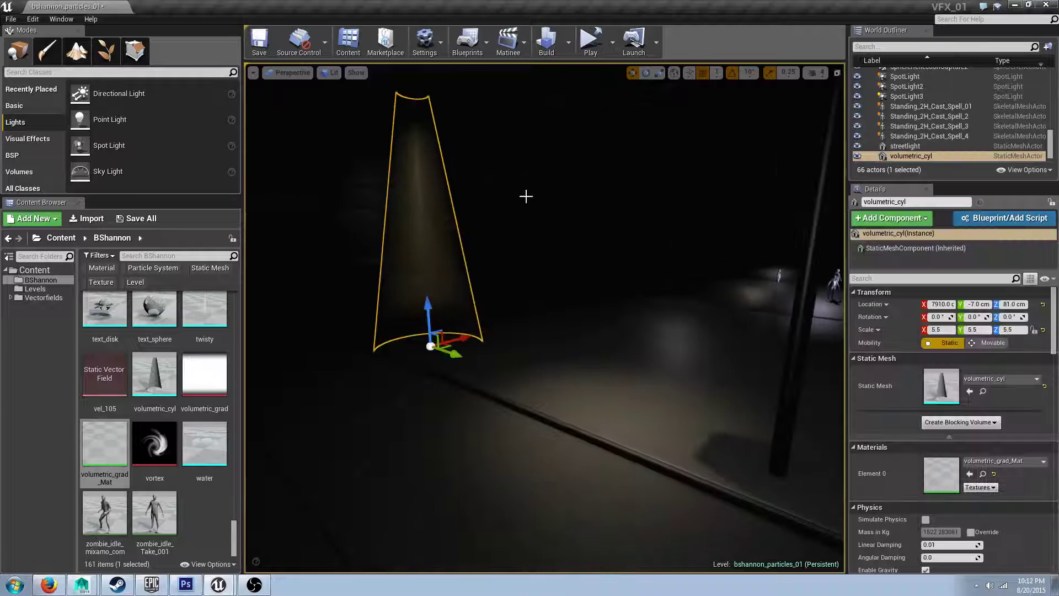
key(ctrl+z)
Try widening the light cone to a scale of 16.25 in X and 11.75 in Y, and undo the scaling.
right_drag(524, 313, 560, 294)
right_drag(571, 341, 566, 430)
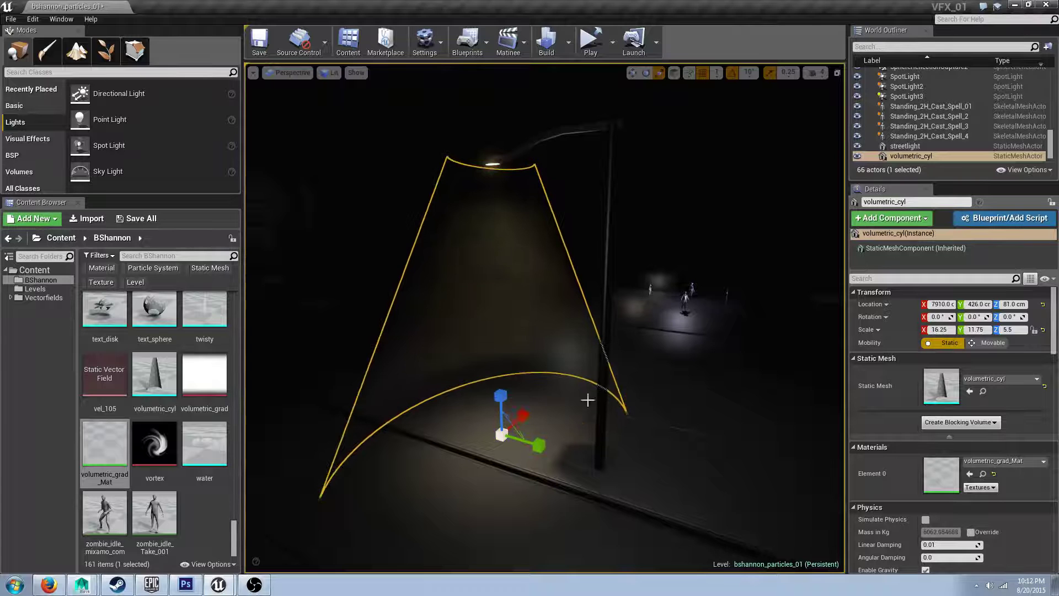
key(ctrl+z)
key(ctrl+z)
key(Escape)
right_drag(575, 362, 255, 374)
click(562, 366)
key(f)
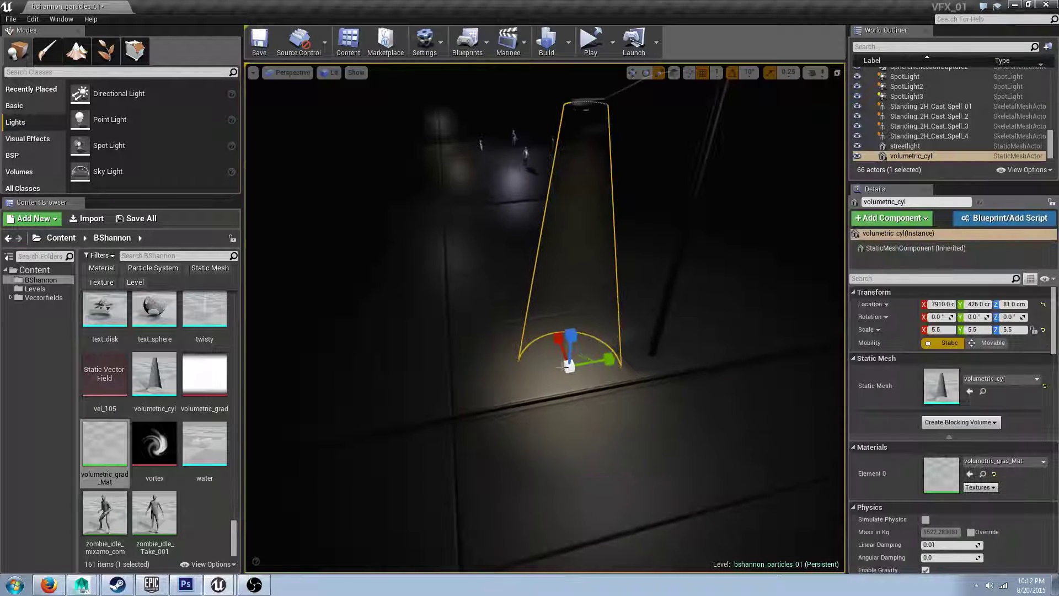
right_drag(550, 324, 310, 479)
Switch to Maya and close the Hypershade window covering the viewport.
click(83, 586)
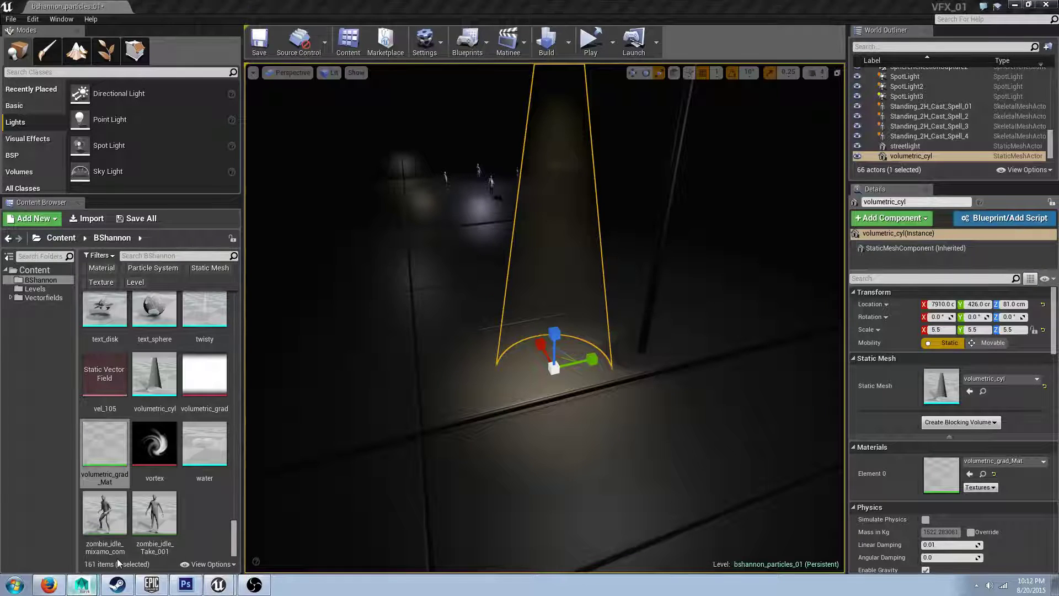
alt+right_drag(683, 314, 534, 329)
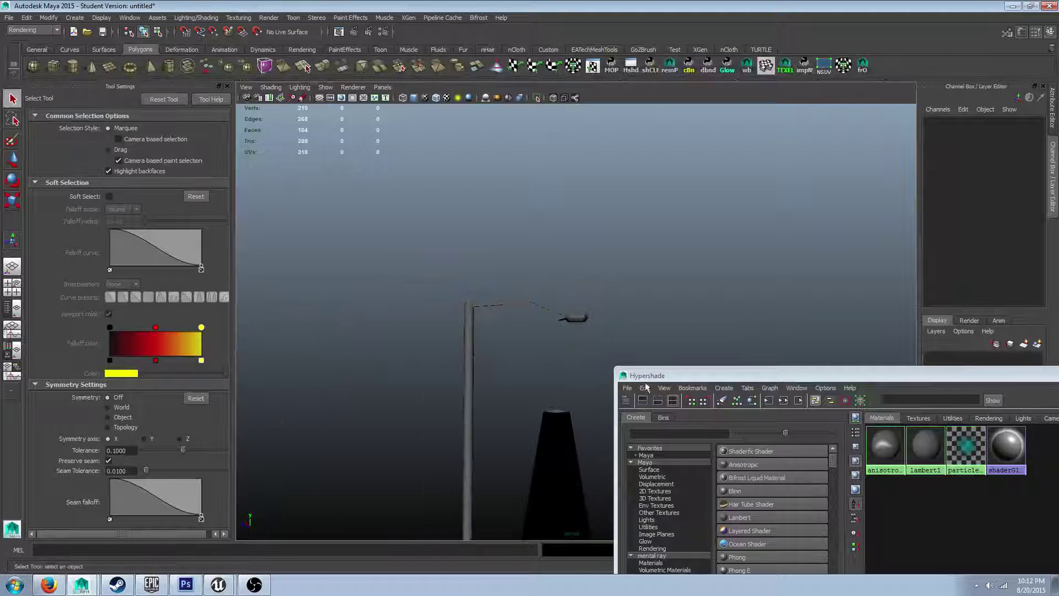
drag(615, 371, 639, 192)
double_click(649, 197)
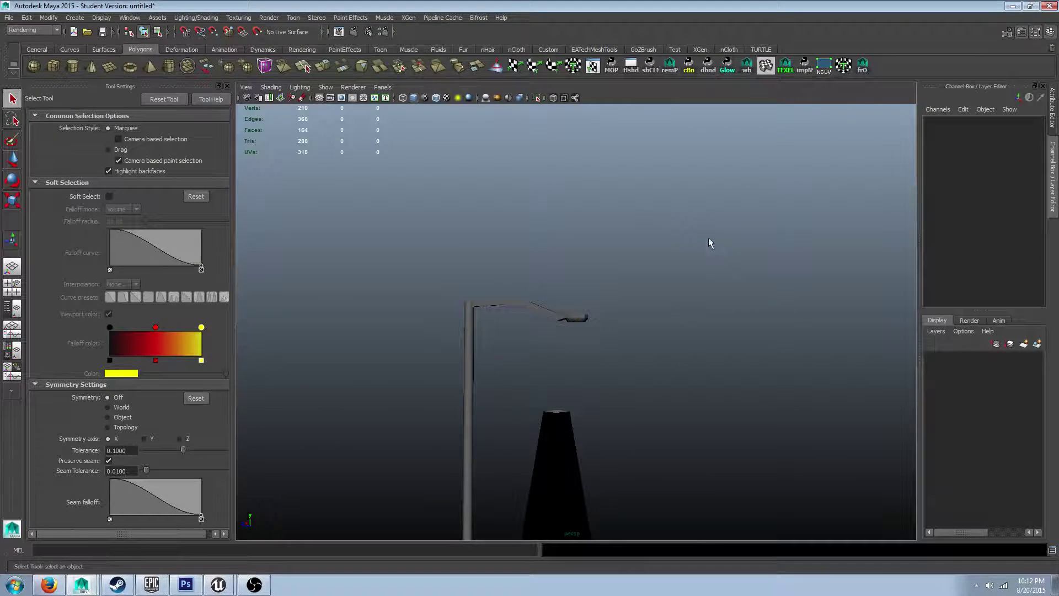
Frame the black cone mesh beside the lamp post and view its overall shape.
click(537, 260)
key(f)
alt+drag(627, 237, 634, 277)
click(654, 230)
click(558, 279)
key(f)
alt+drag(563, 280, 579, 300)
Inspect all the side faces of the black cone mesh, and return to object mode with nothing selected.
right_drag(579, 298, 578, 342)
drag(492, 308, 779, 281)
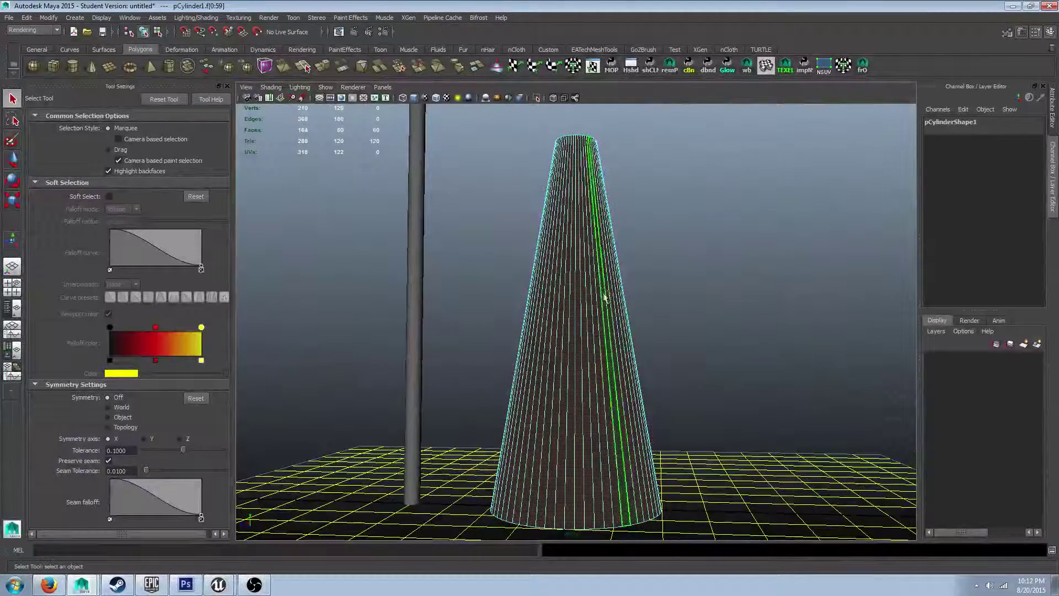
right_drag(561, 316, 585, 293)
alt+right_drag(673, 273, 629, 271)
alt+drag(629, 272, 588, 302)
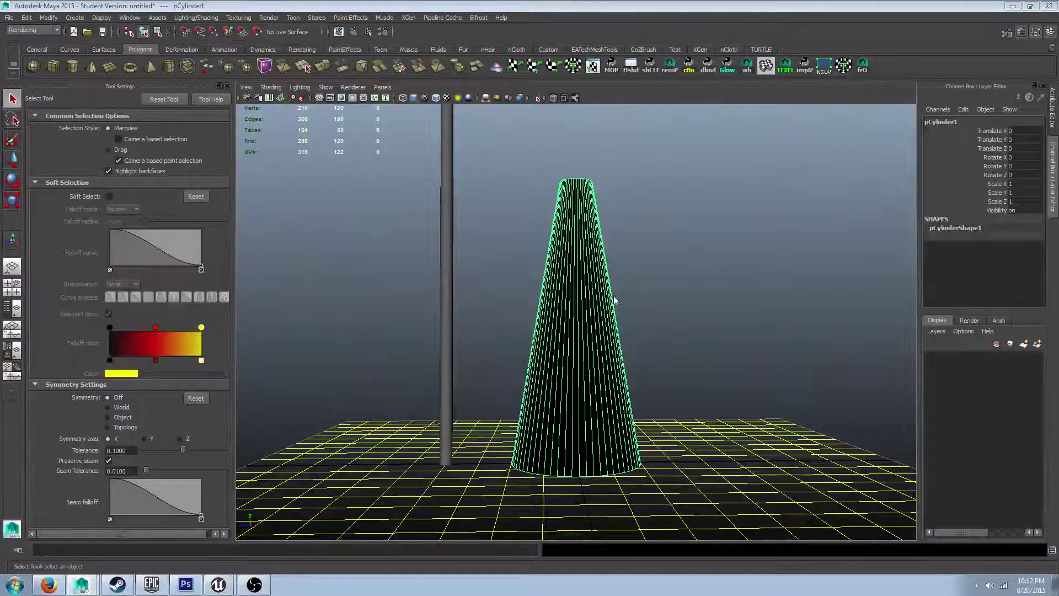
alt+drag(721, 177, 662, 207)
click(662, 208)
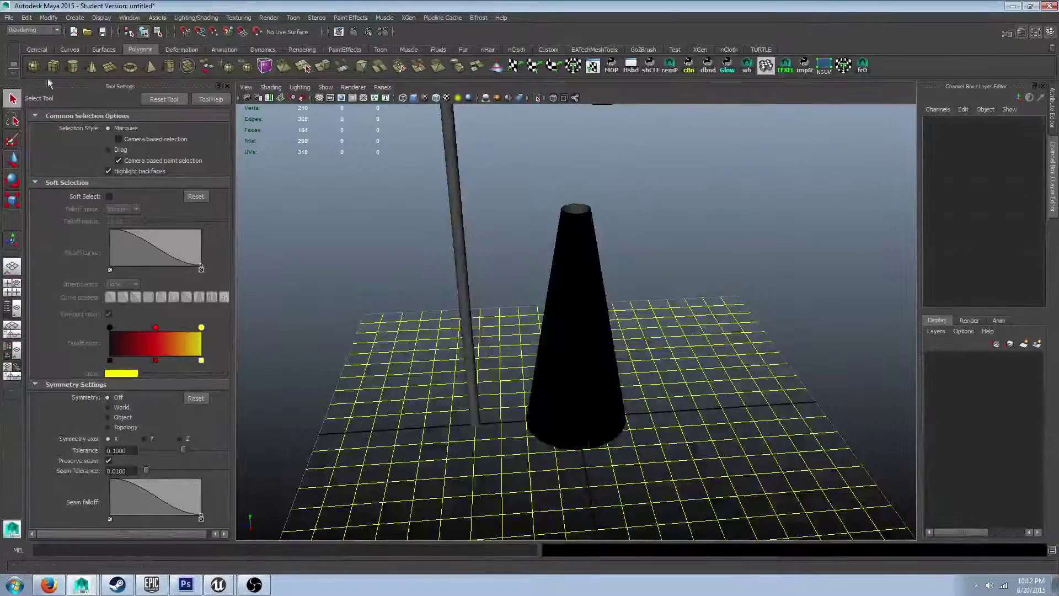
Create a polygon cylinder with 20 axis divisions on the grid beside the black cone.
click(71, 65)
alt+middle_drag(712, 403, 531, 377)
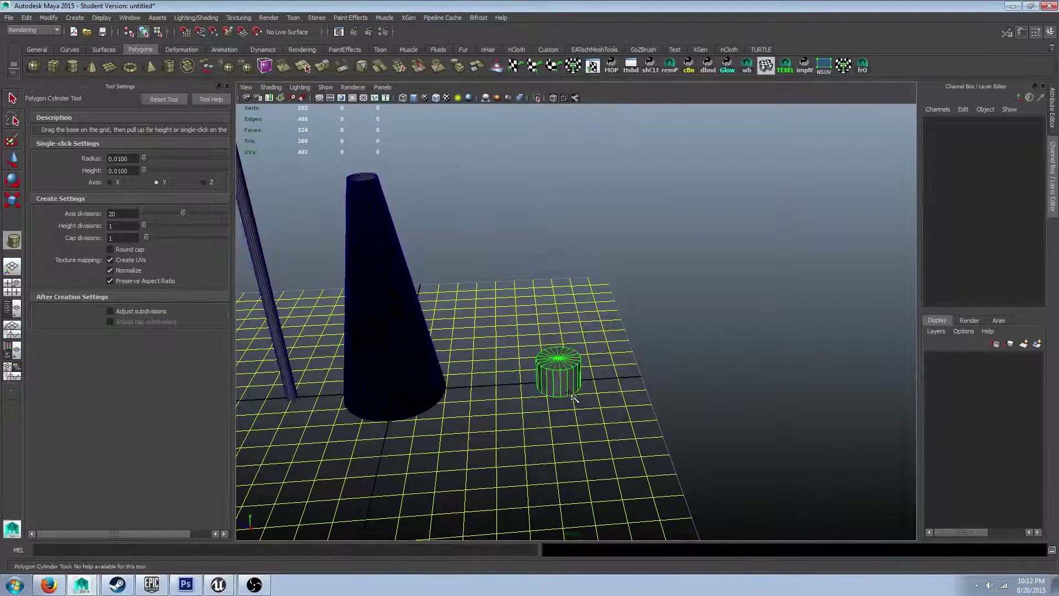
mouse_move(573, 397)
mouse_down()
mouse_move(589, 388)
mouse_move(593, 300)
mouse_up()
Raise the new cylinder's top vertices to roughly the height of the black cone, and return to object mode.
right_drag(593, 300, 526, 280)
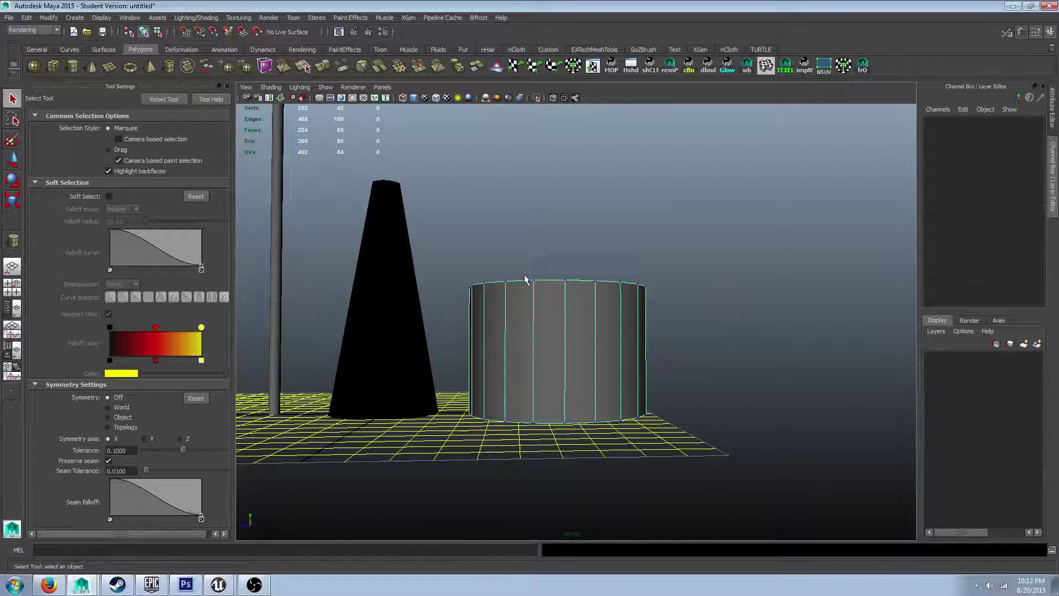
drag(707, 302, 706, 301)
key(w)
drag(557, 206, 557, 148)
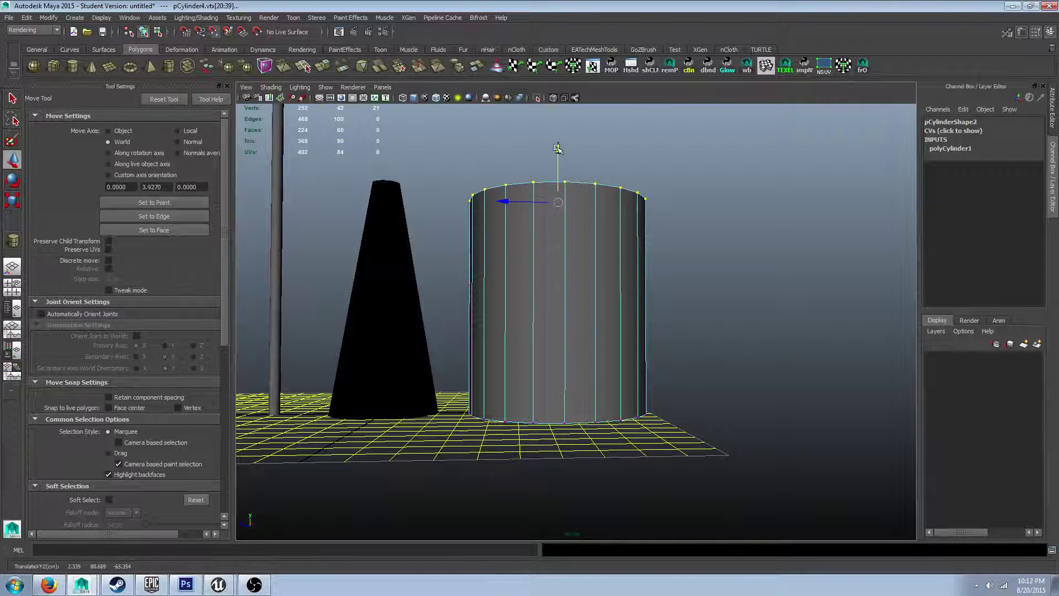
right_drag(581, 239, 606, 220)
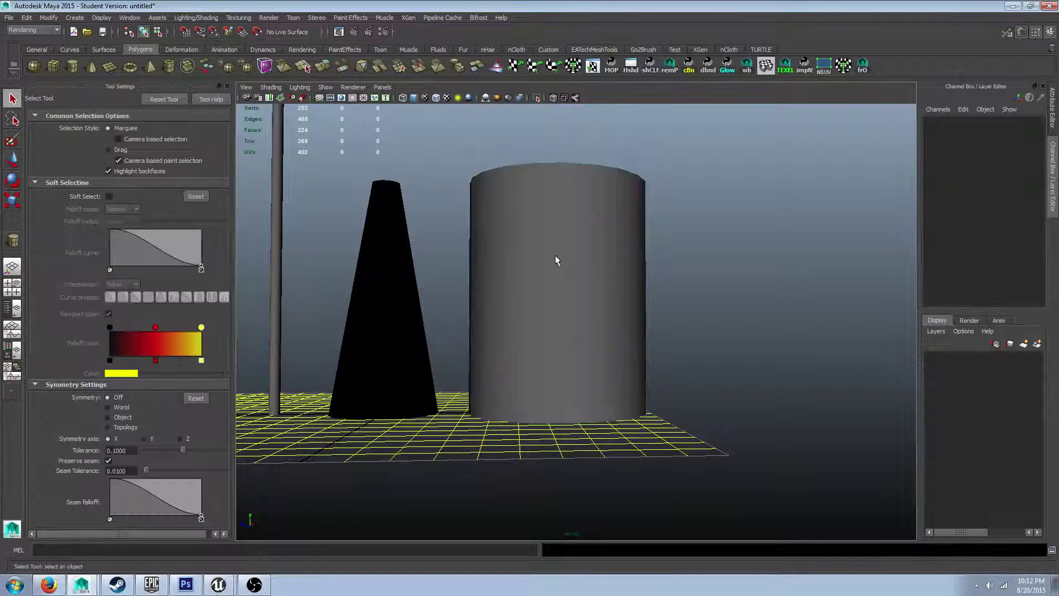
Scale the cylinder down evenly in X and Z to make it narrower while keeping its height.
click(554, 255)
key(r)
ctrl+drag(557, 300, 560, 295)
Scale the cylinder's top vertices inward in X and Z to taper it into a cone, and deselect it.
key(F8)
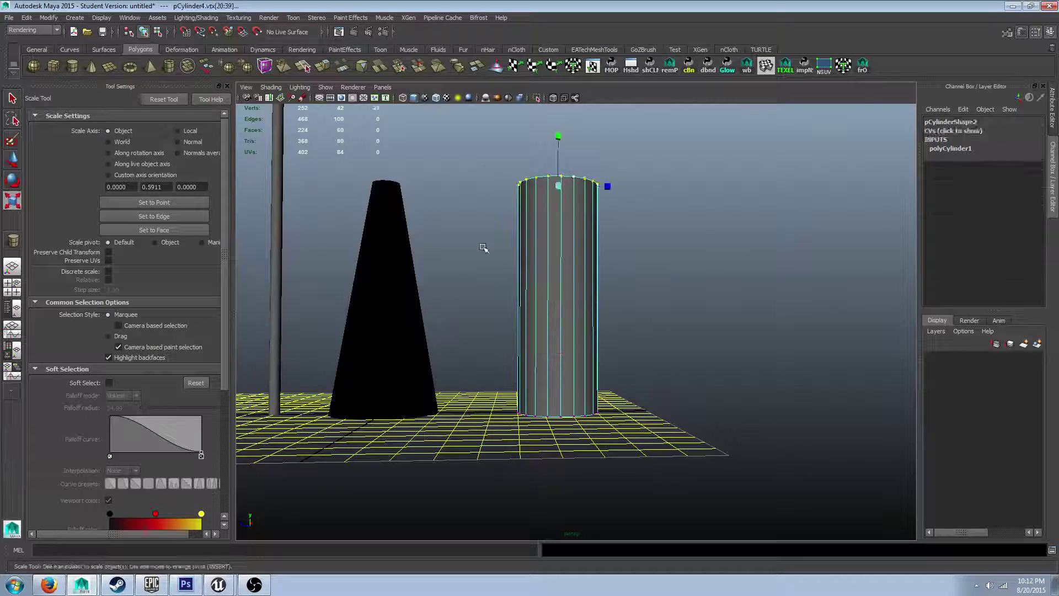
drag(479, 194, 648, 147)
alt+drag(649, 146, 641, 193)
alt+middle_drag(641, 193, 661, 273)
ctrl+drag(575, 188, 574, 220)
key(q)
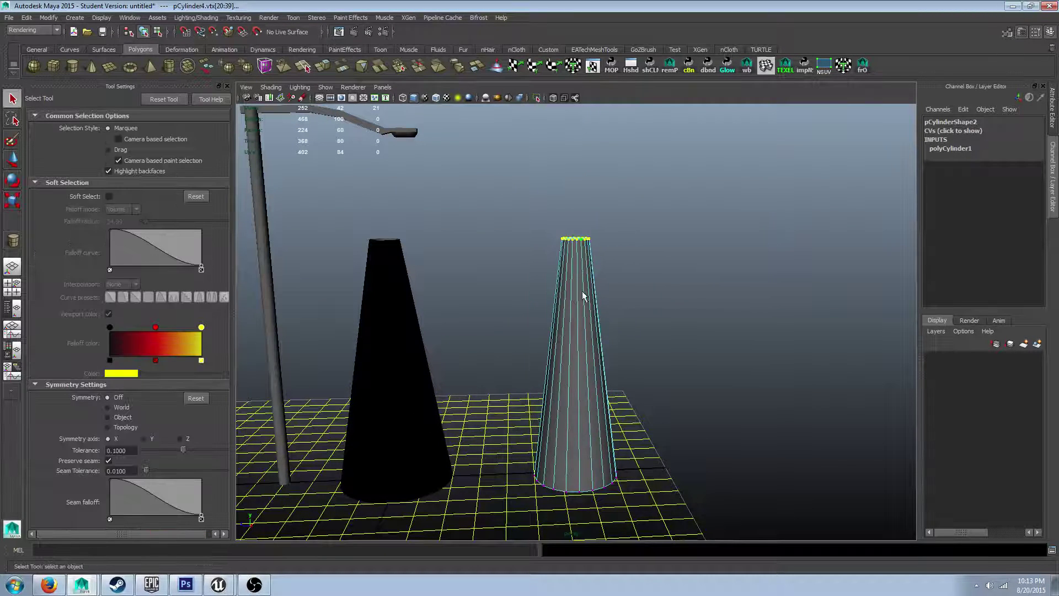
right_drag(584, 295, 634, 265)
click(704, 254)
Examine the new tapered cylinder and its edges up close and compare it with the black cone.
alt+right_drag(662, 316, 839, 331)
alt+drag(668, 254, 586, 317)
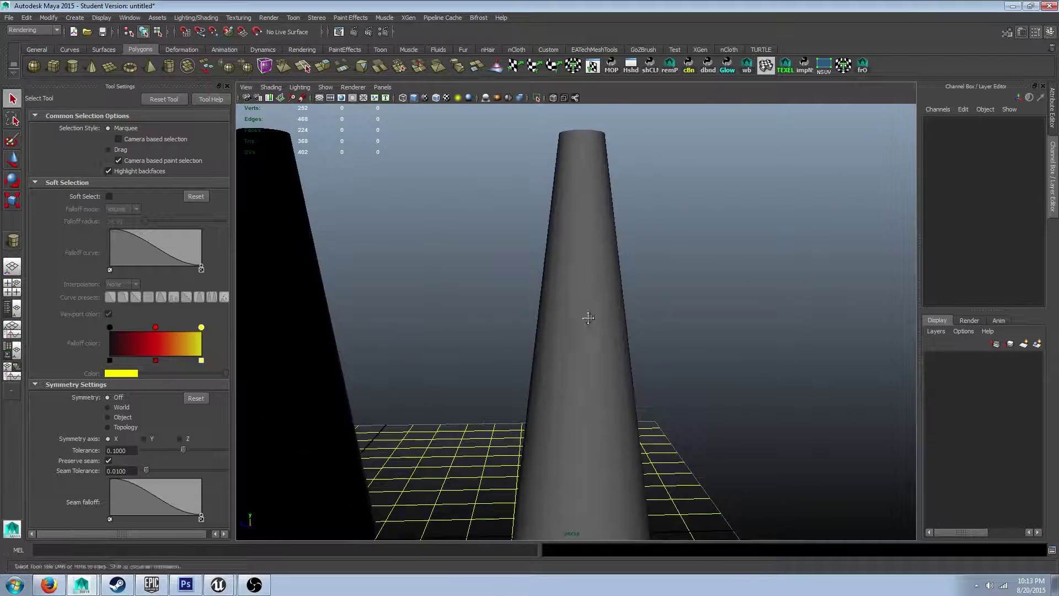
alt+right_drag(475, 271, 607, 291)
click(562, 278)
key(F10)
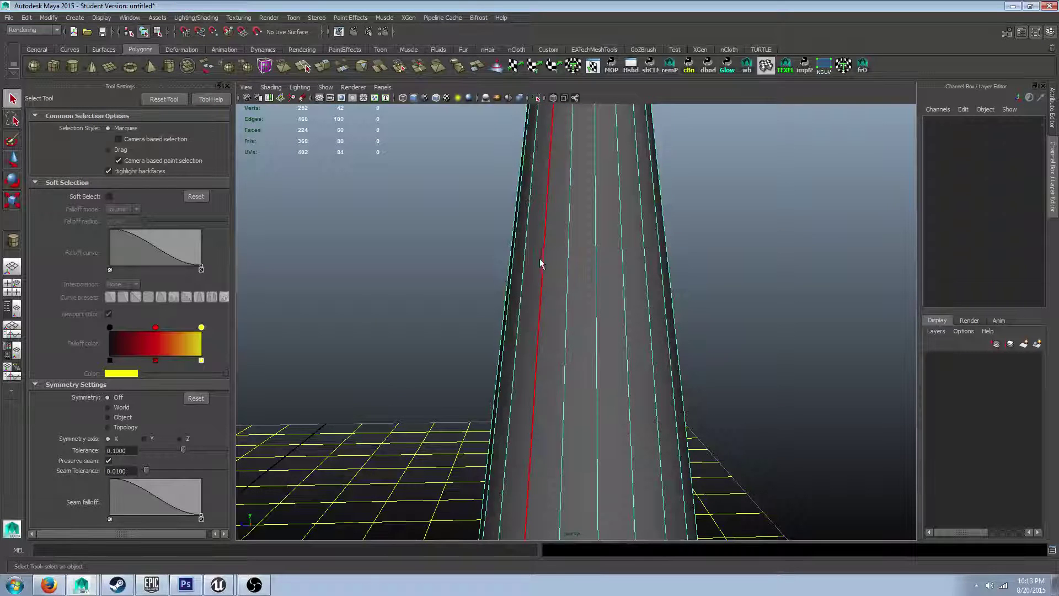
alt+right_drag(787, 264, 660, 257)
click(692, 241)
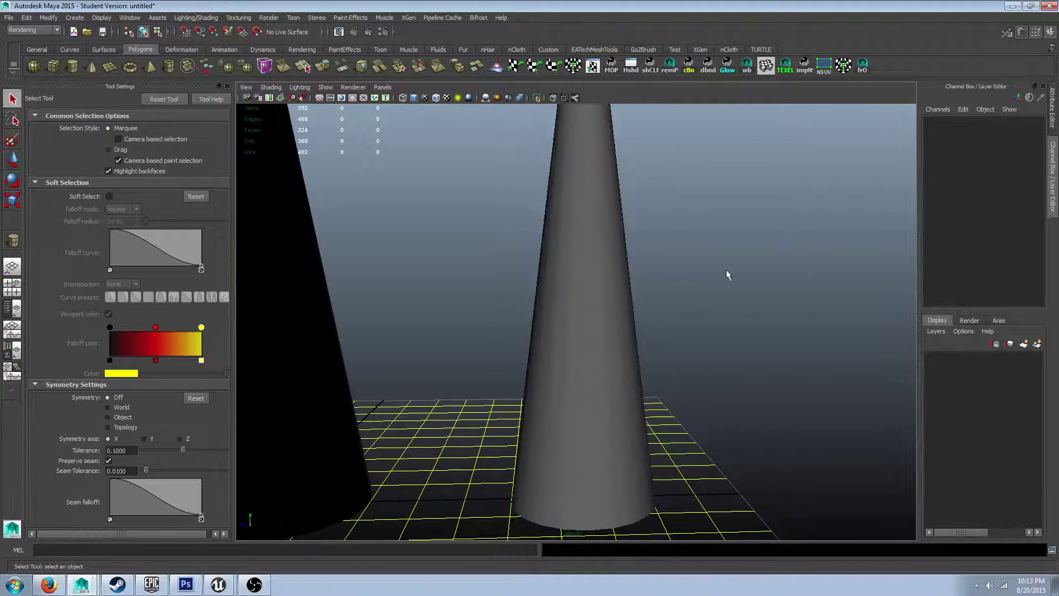
alt+drag(726, 271, 596, 279)
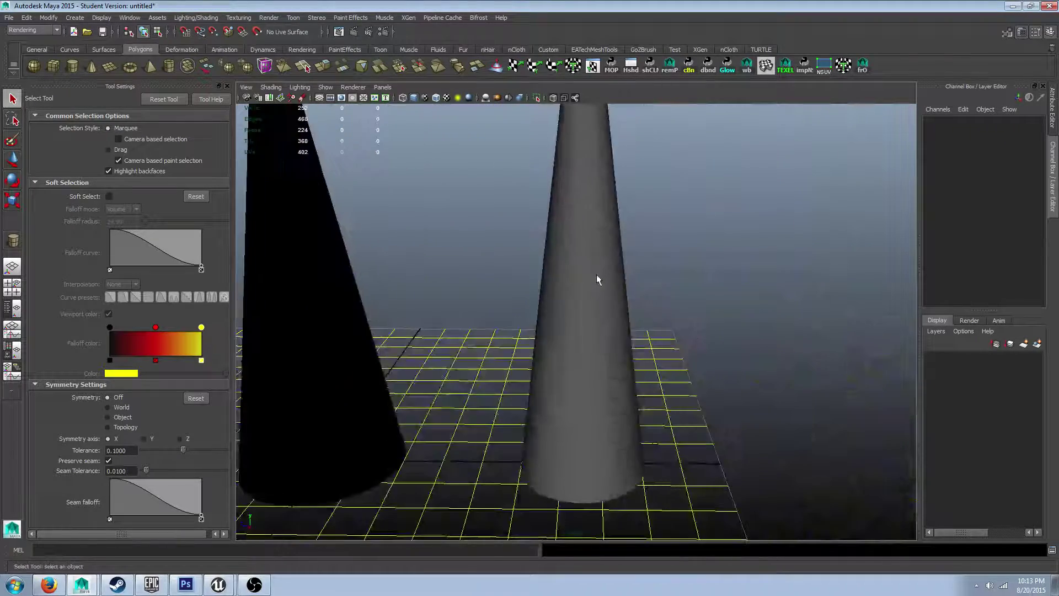
click(596, 279)
click(693, 231)
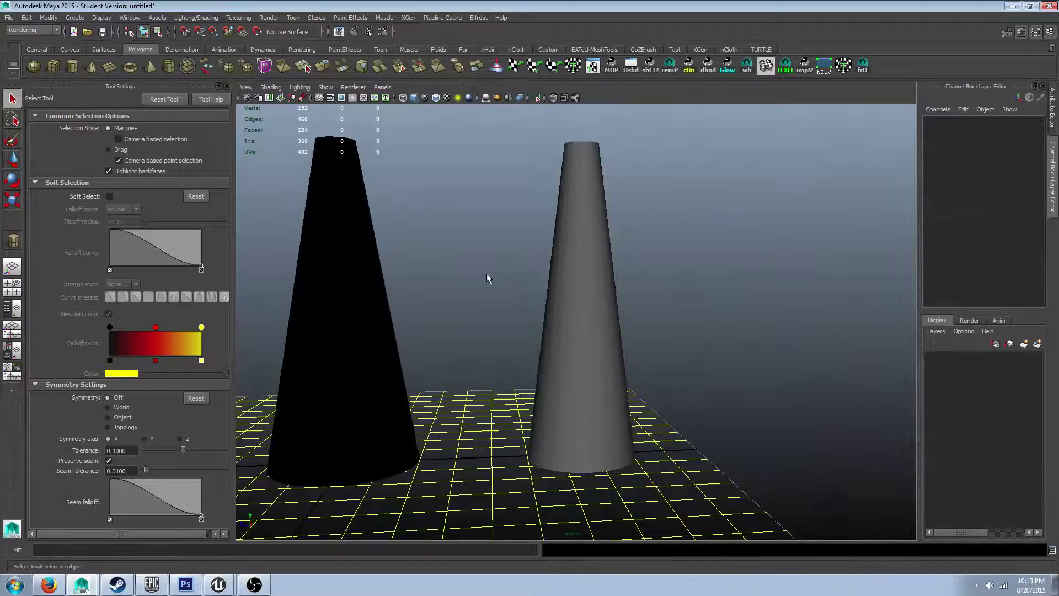
alt+drag(487, 276, 576, 276)
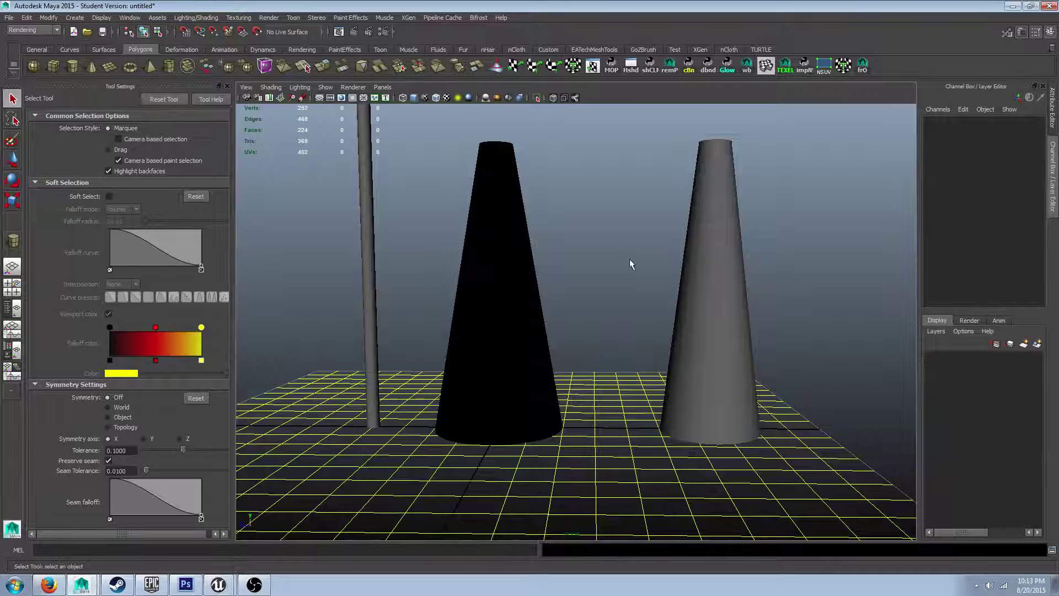
alt+middle_drag(657, 266, 613, 270)
key(alt+Tab)
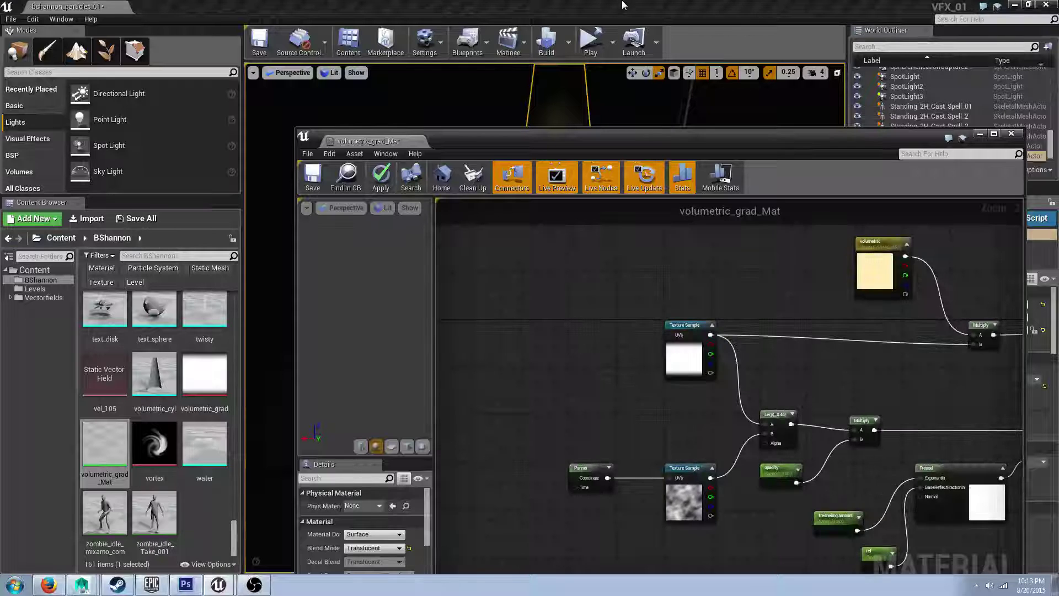
key(alt+Tab)
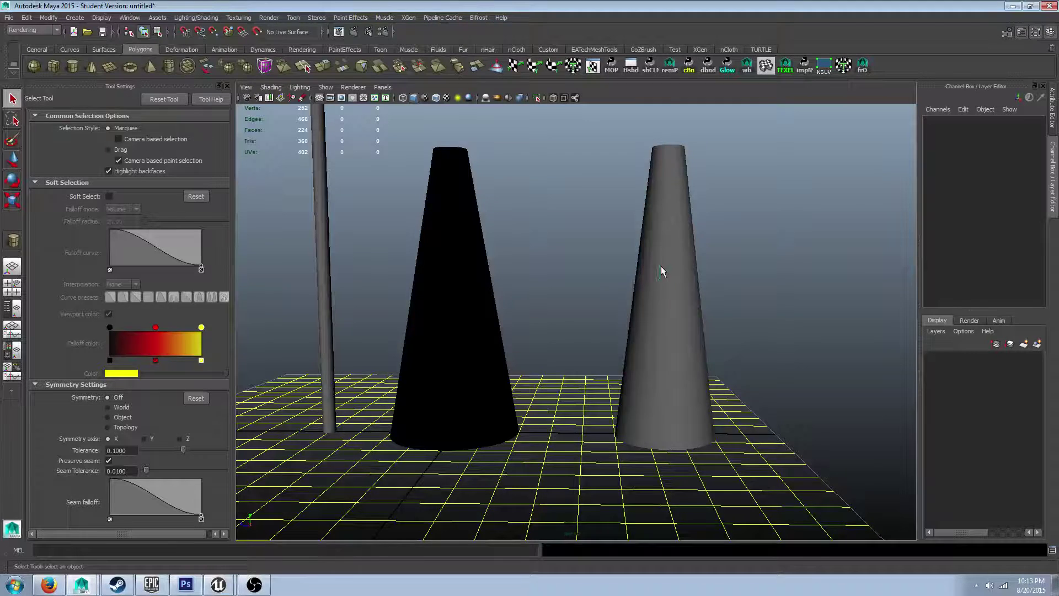
Delete the end cap faces of the new tapered cylinder, keeping only its side faces.
click(661, 268)
scroll(610, 267, up, 2)
alt+middle_drag(610, 267, 590, 265)
right_drag(652, 247, 650, 280)
click(647, 280)
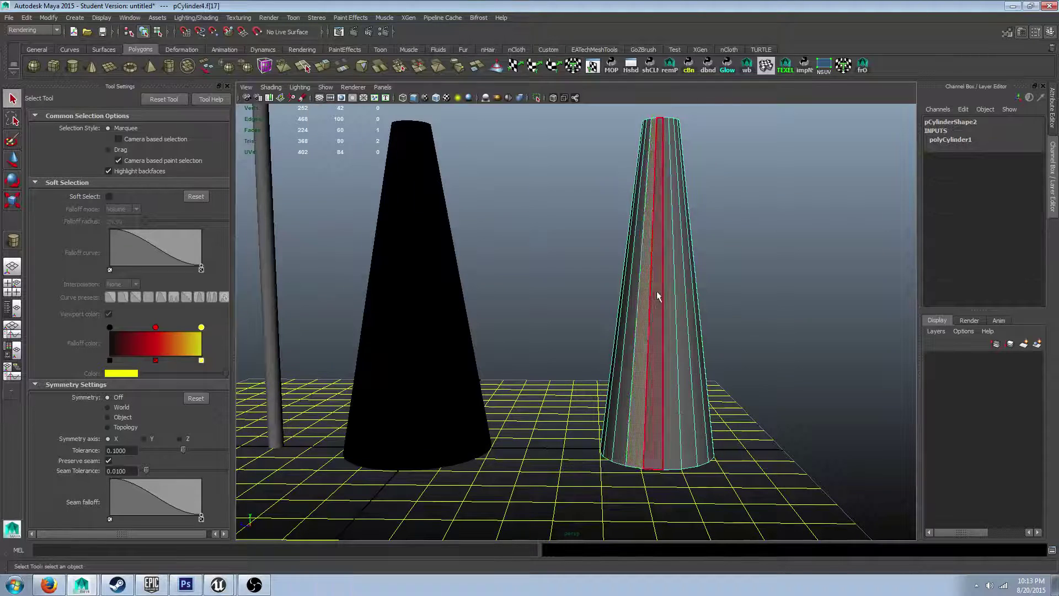
shift+double_click(657, 296)
alt+drag(739, 296, 756, 273)
alt+right_drag(756, 273, 563, 296)
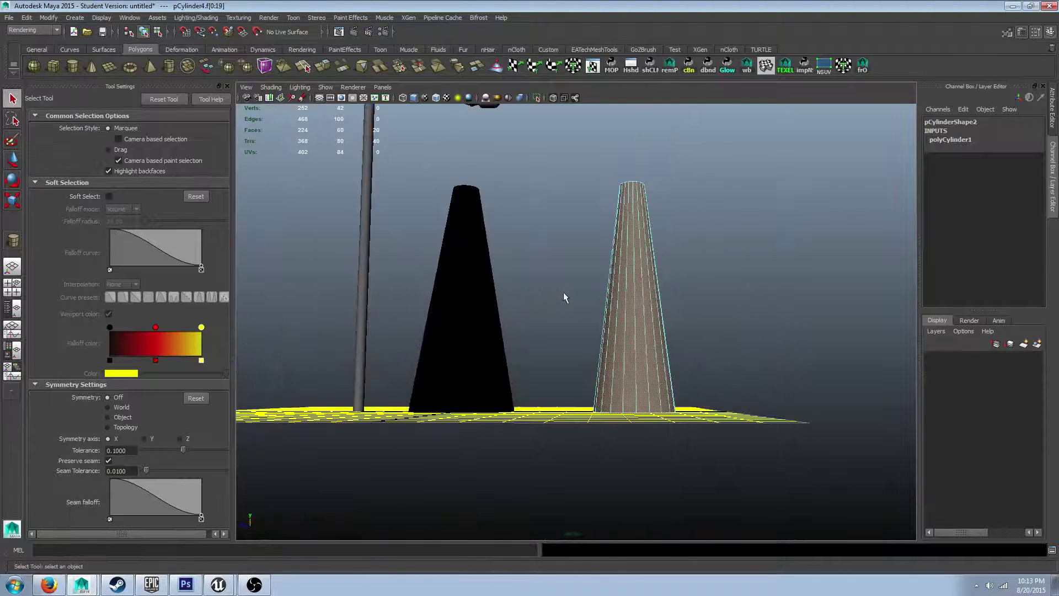
alt+drag(577, 287, 572, 283)
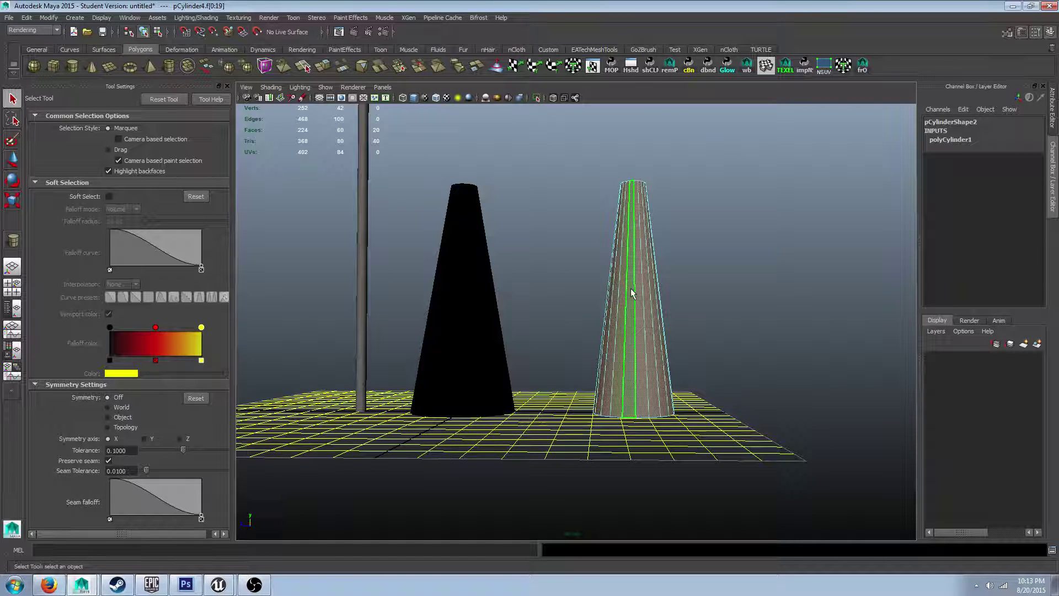
alt+drag(724, 297, 701, 295)
shift+drag(754, 173, 595, 379)
drag(736, 264, 736, 263)
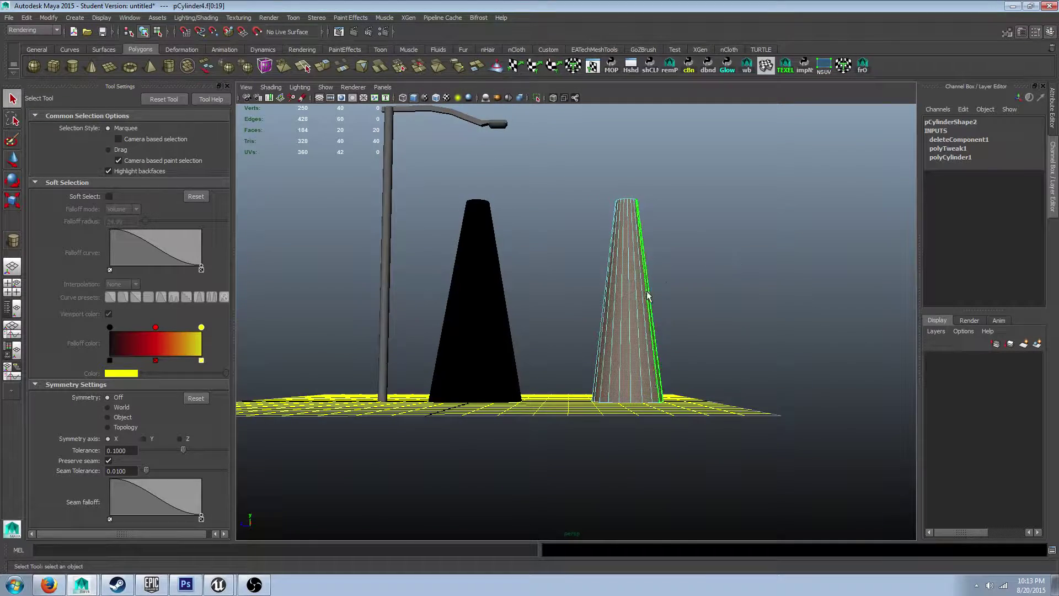
mouse_move(648, 294)
alt+mouse_down()
mouse_move(640, 188)
mouse_move(661, 246)
mouse_move(663, 301)
alt+mouse_up()
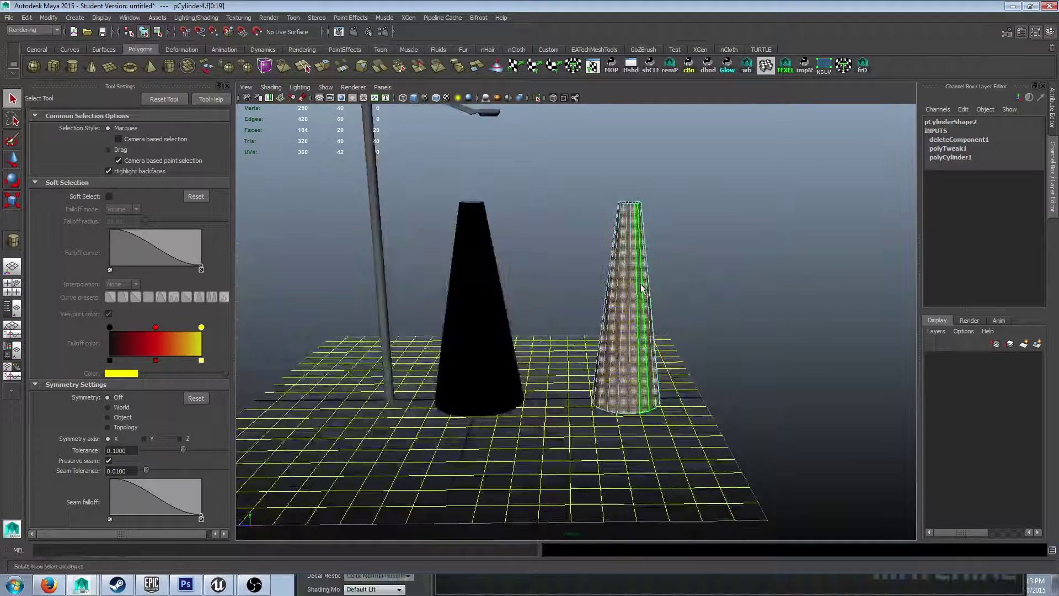
Reverse the normals of the tapered cylinder's side faces and clear the selection.
key(F8)
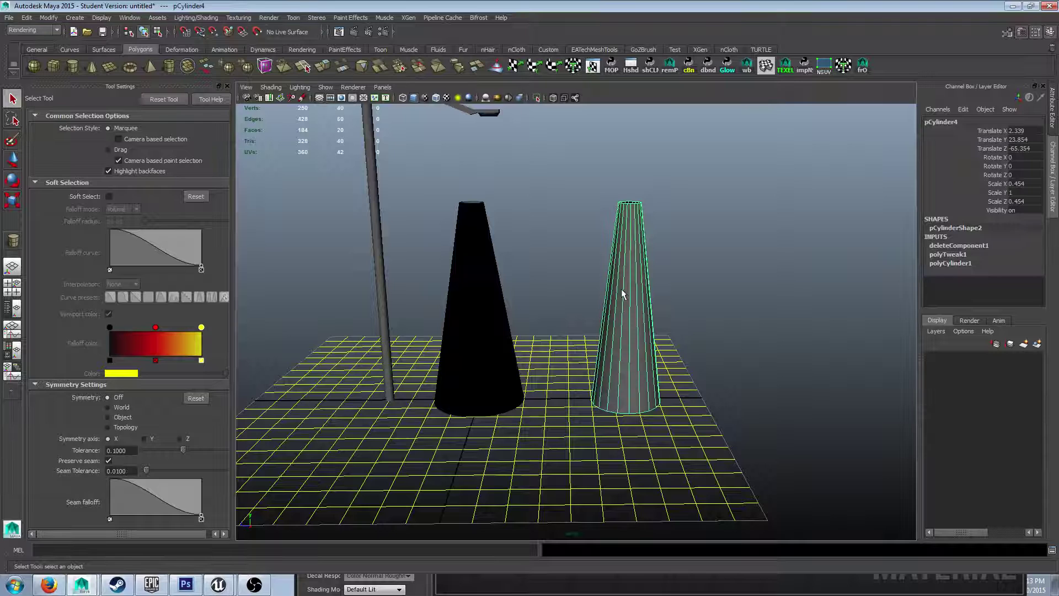
key(F8)
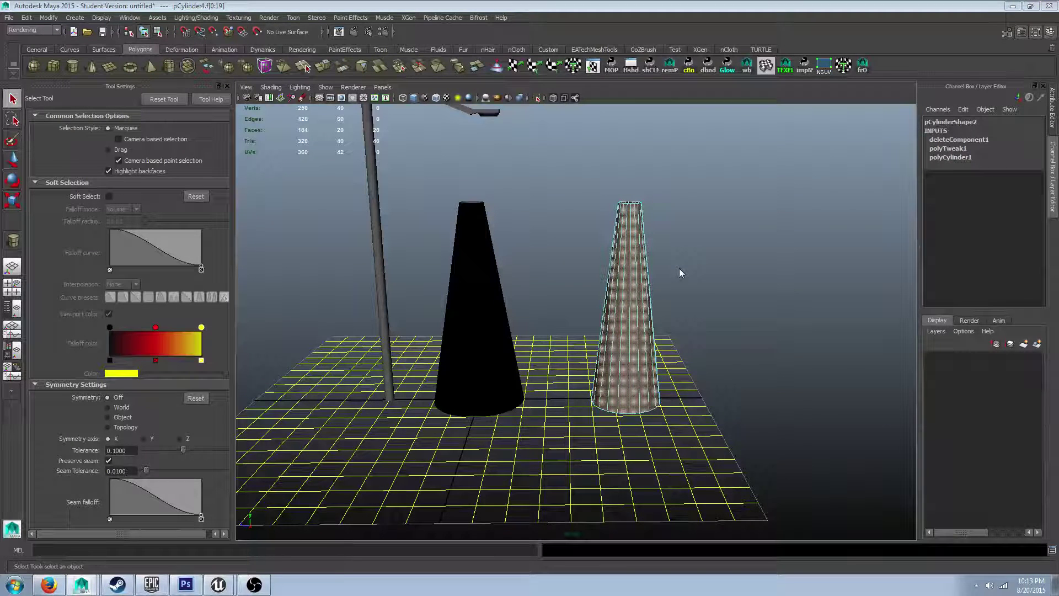
shift+right_drag(690, 312, 708, 400)
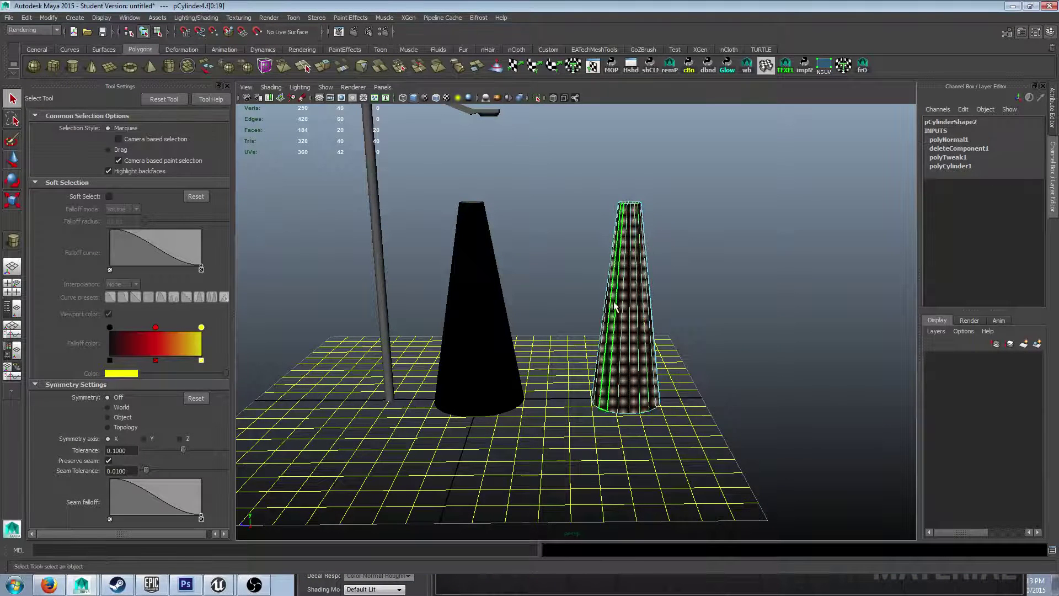
click(716, 288)
alt+drag(716, 288, 461, 352)
Delete the new tapered cylinder and select the original black cone.
click(618, 305)
click(726, 286)
click(640, 347)
click(716, 350)
click(632, 353)
key(Delete)
click(461, 352)
Switch to Unreal Engine, open the volumetric_cyl static mesh, and examine its shape and open base from several angles before minimizing its editor.
alt+middle_drag(488, 290, 565, 309)
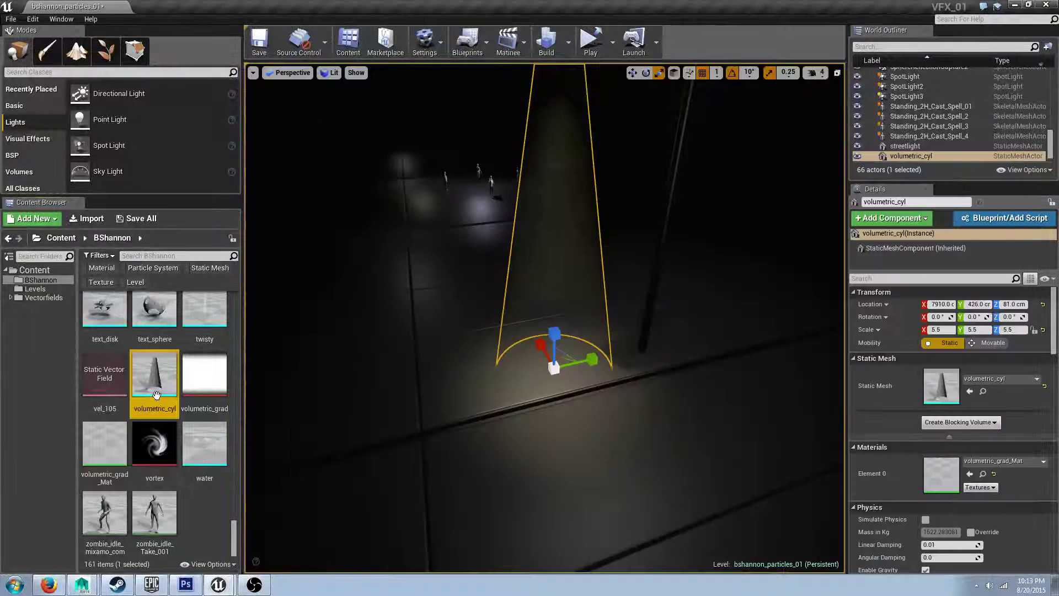
double_click(156, 395)
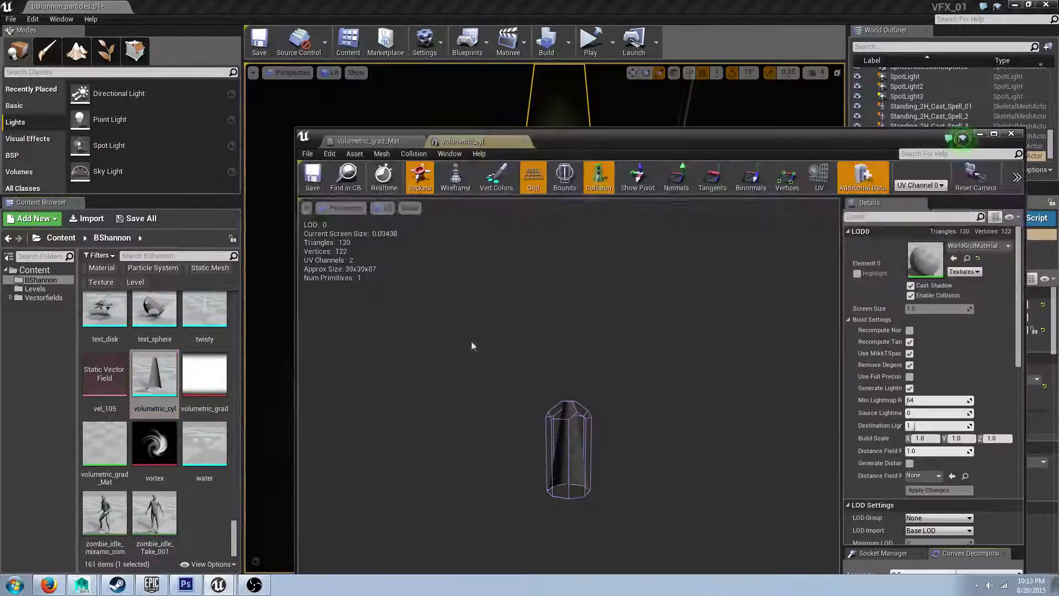
key(f)
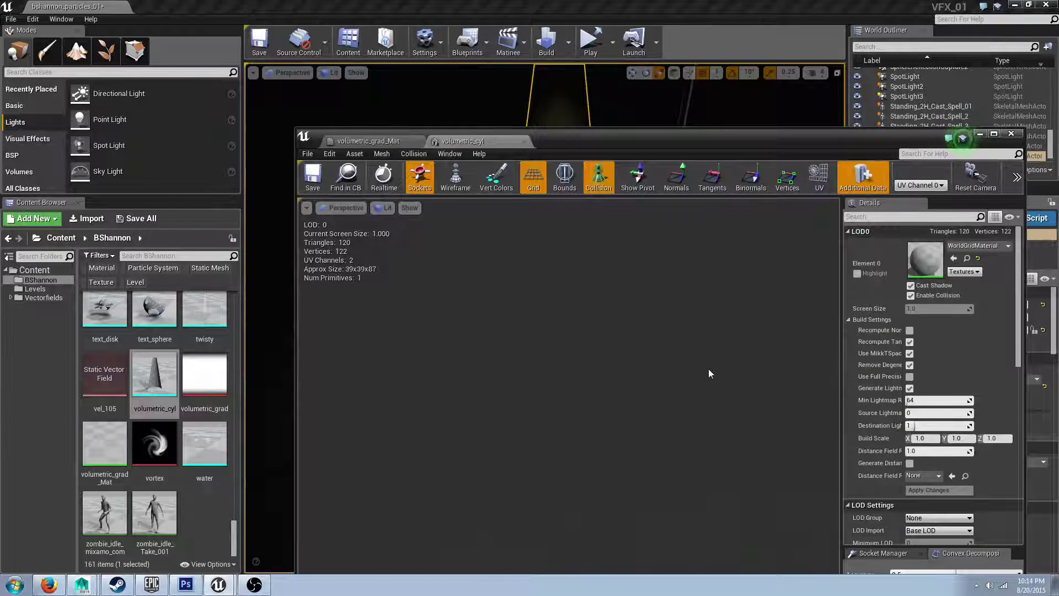
mouse_move(756, 327)
alt+mouse_down()
mouse_move(739, 353)
mouse_move(755, 331)
mouse_move(745, 325)
alt+mouse_up()
mouse_move(744, 325)
alt+right_down()
mouse_move(701, 326)
mouse_move(733, 325)
alt+right_up()
alt+middle_drag(733, 326, 734, 260)
alt+right_drag(734, 259, 777, 259)
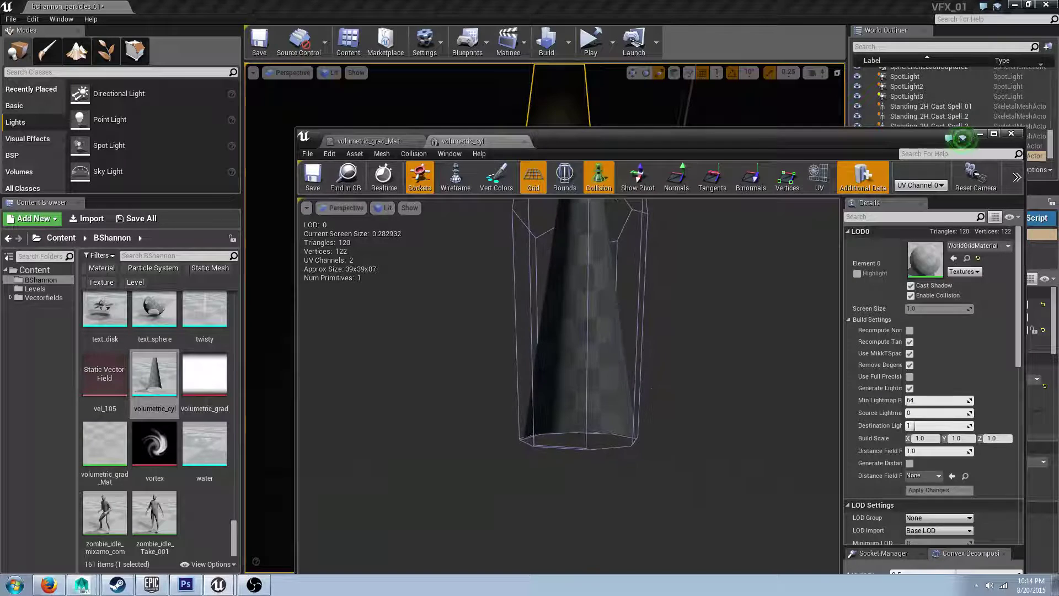
alt+drag(662, 374, 651, 331)
alt+middle_drag(651, 331, 662, 275)
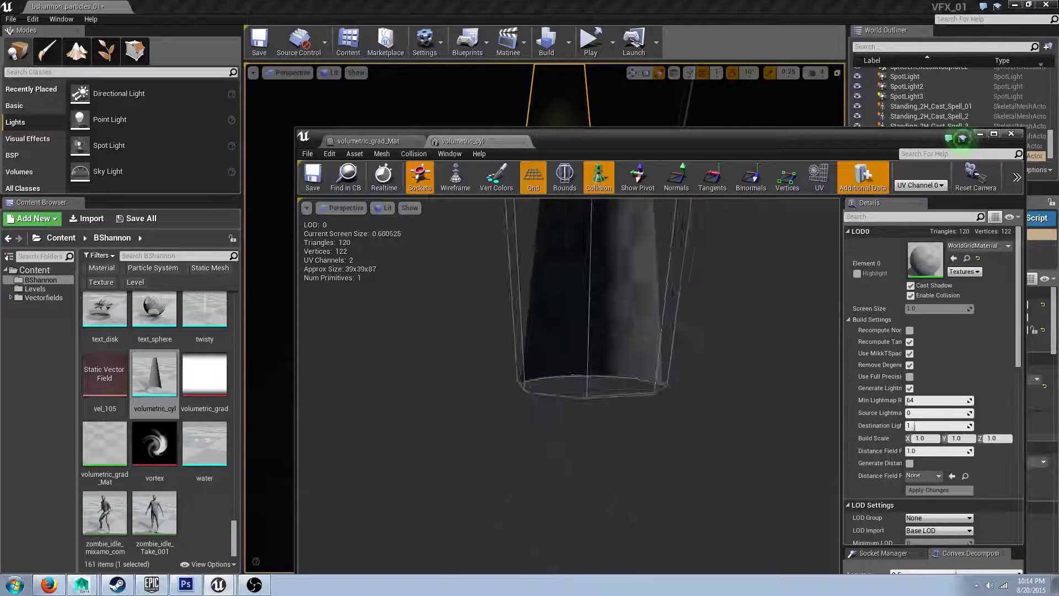
alt+drag(662, 276, 639, 308)
mouse_move(640, 377)
alt+mouse_down()
mouse_move(695, 375)
mouse_move(656, 377)
alt+mouse_up()
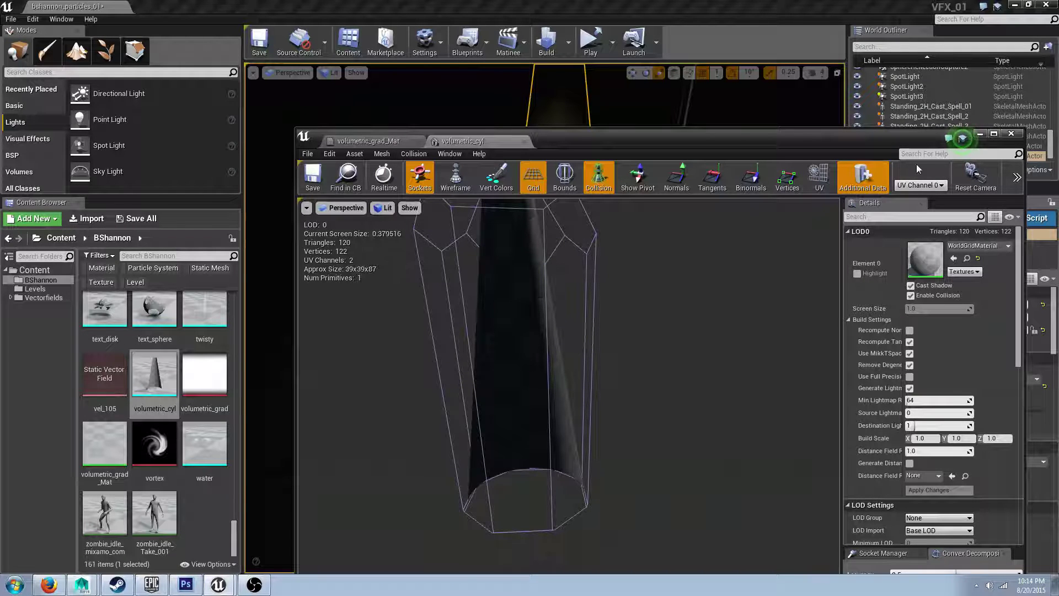
click(979, 134)
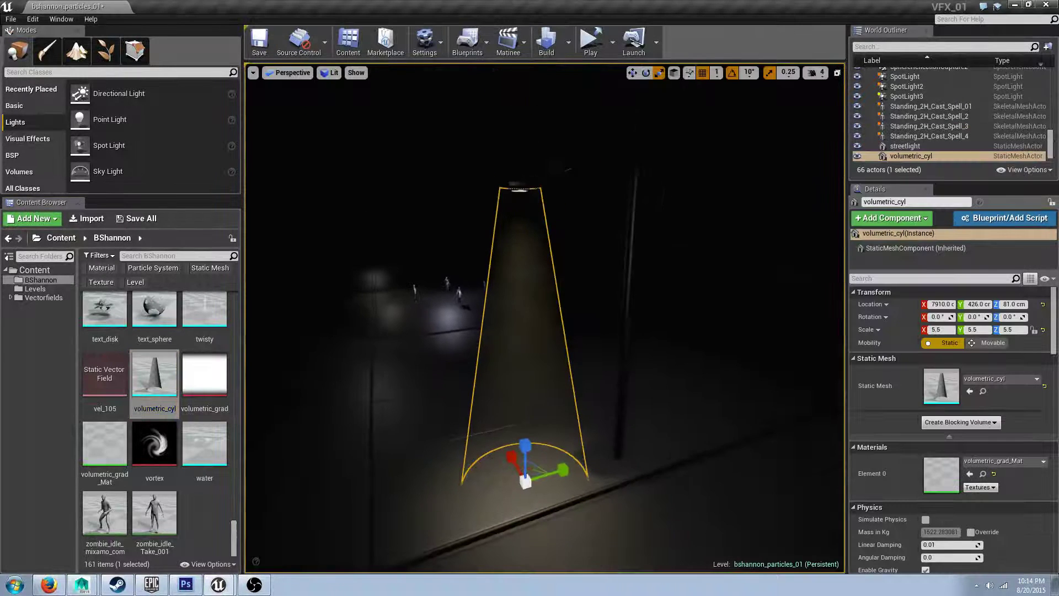
Select the volumetric_cyl light cone under the streetlight and locate its assigned material in the Content Browser.
click(690, 272)
right_drag(661, 285, 628, 285)
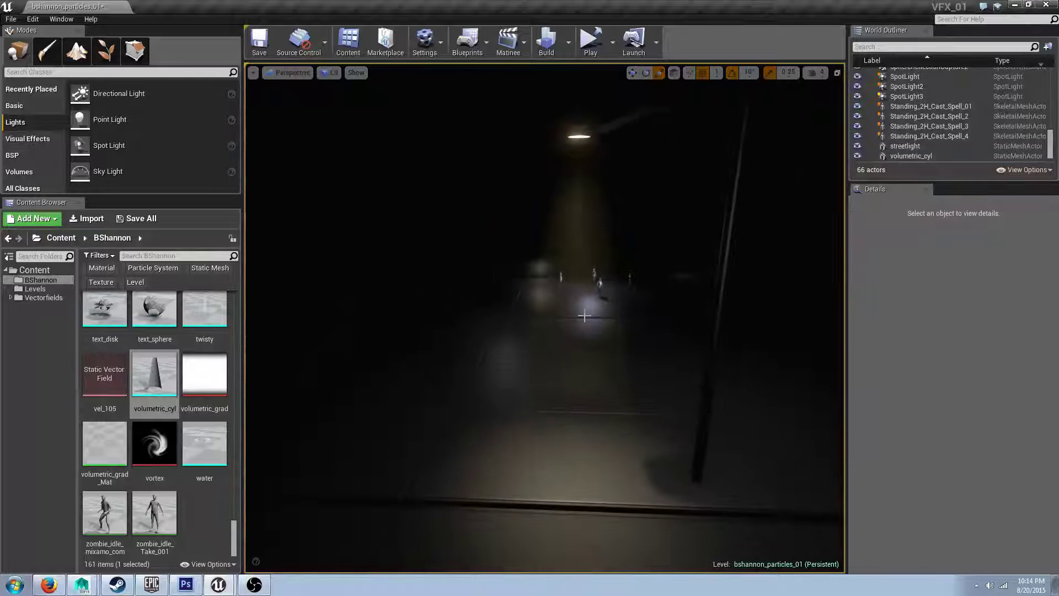
click(585, 315)
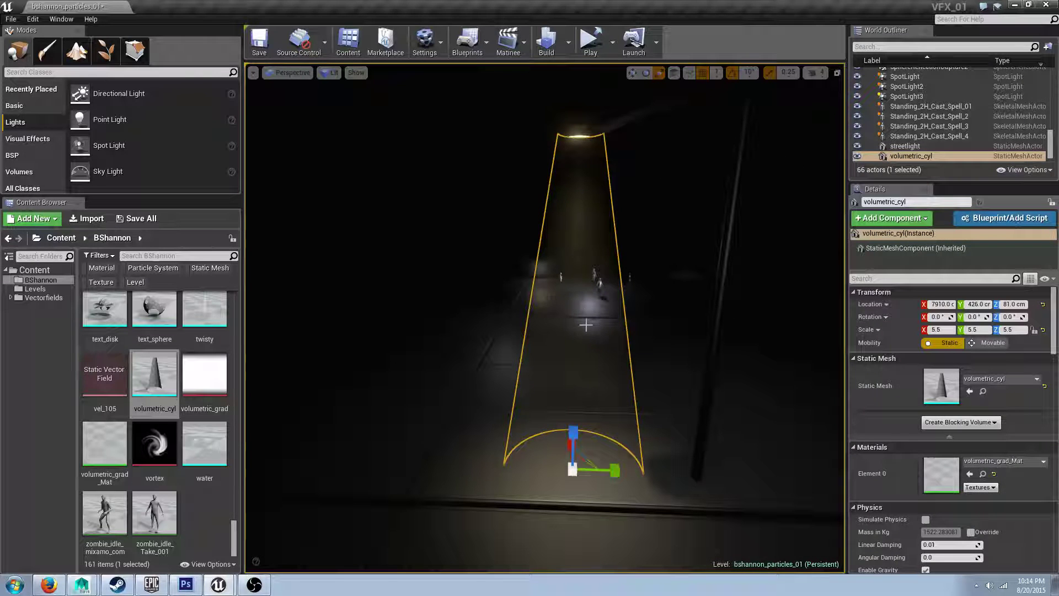
click(982, 474)
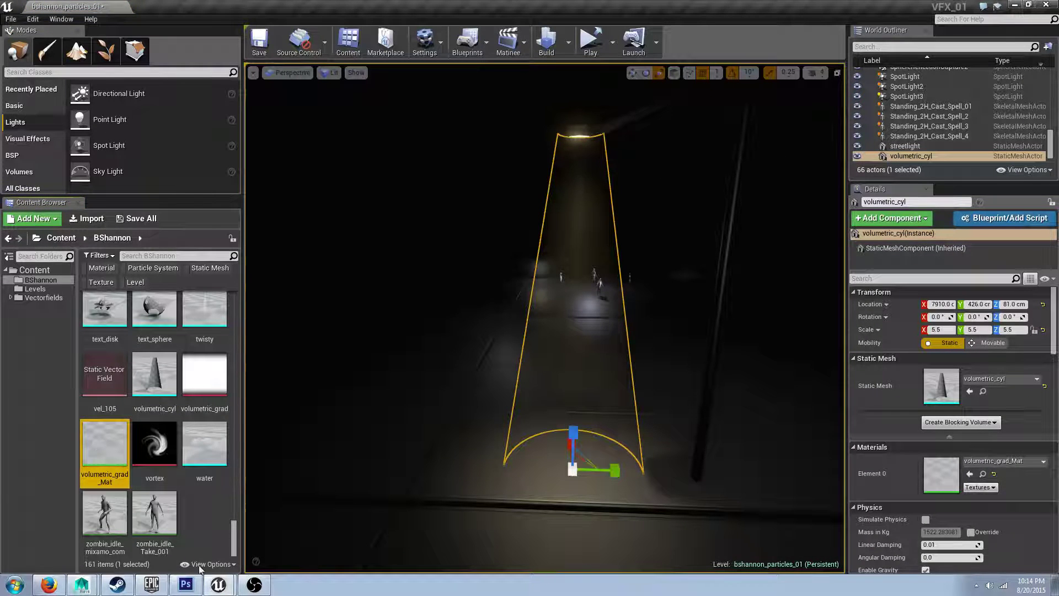
Switch to volumetric.psd in Photoshop and compare the gradient with layers Background copy 2 and Background copy 3 hidden and shown.
click(186, 585)
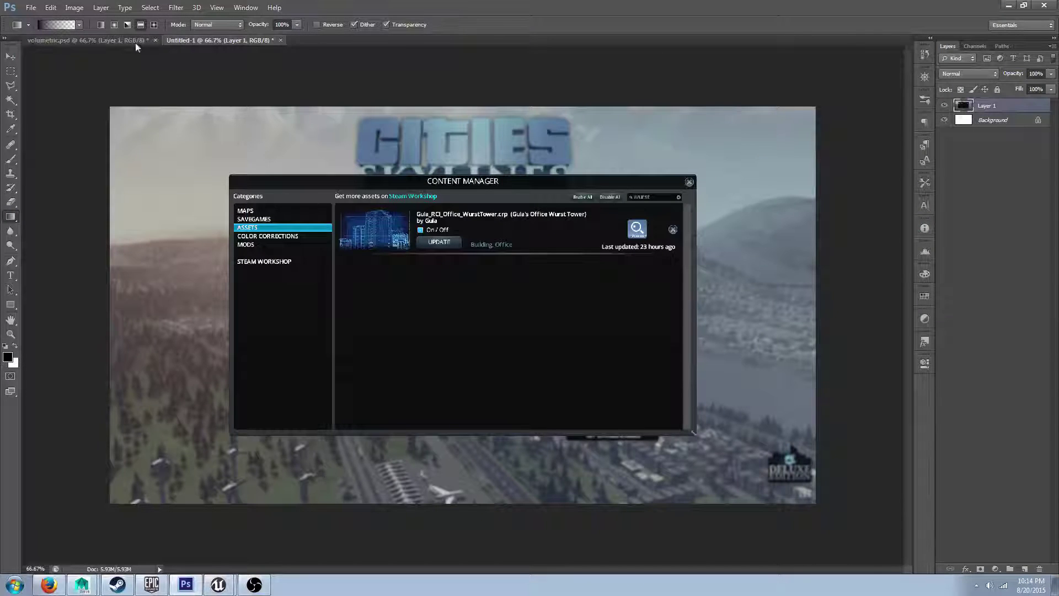
click(134, 42)
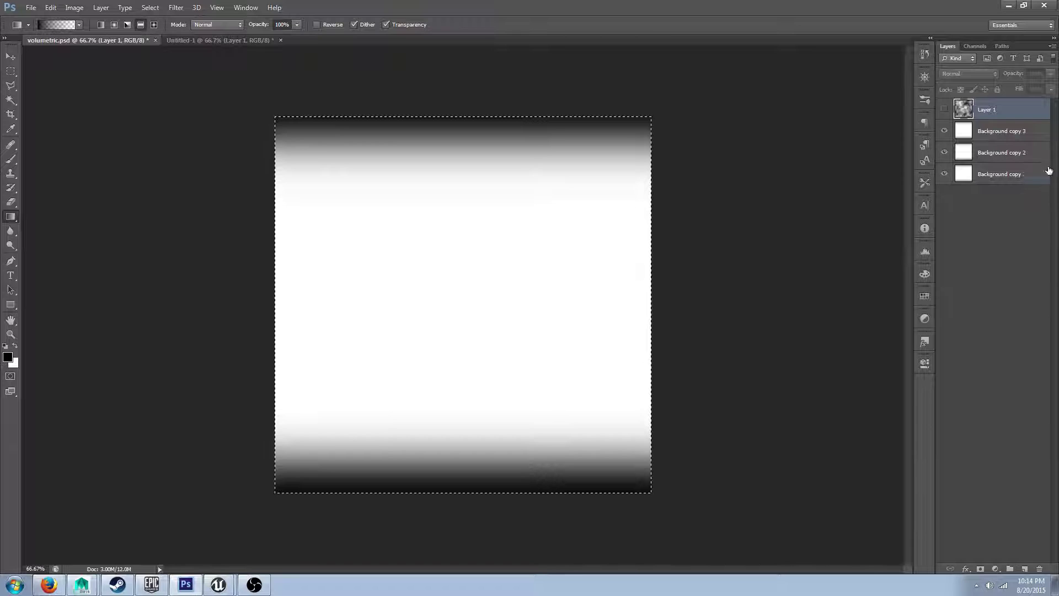
click(1008, 173)
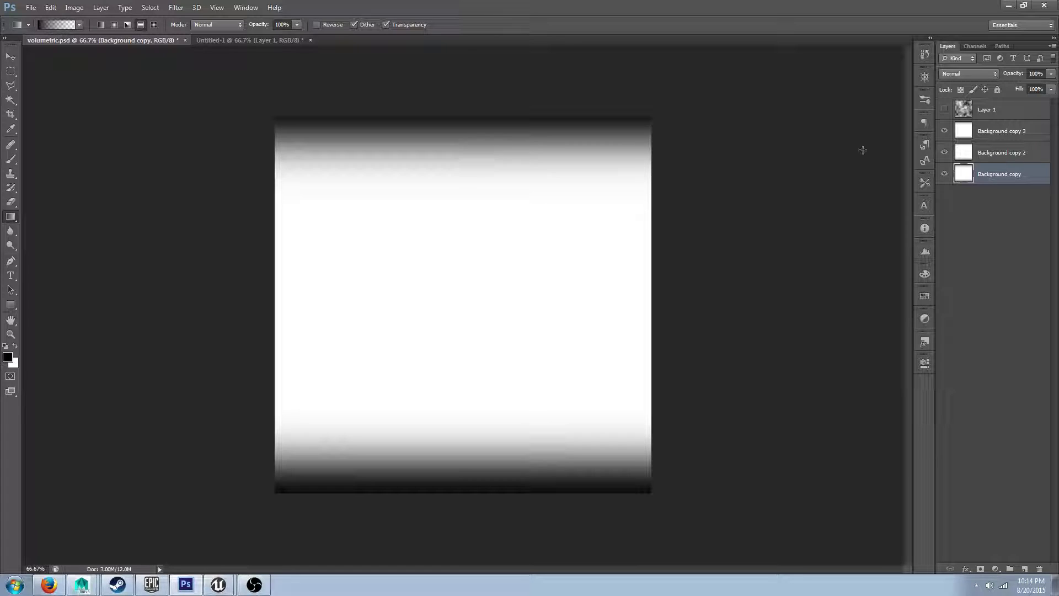
drag(943, 137, 942, 157)
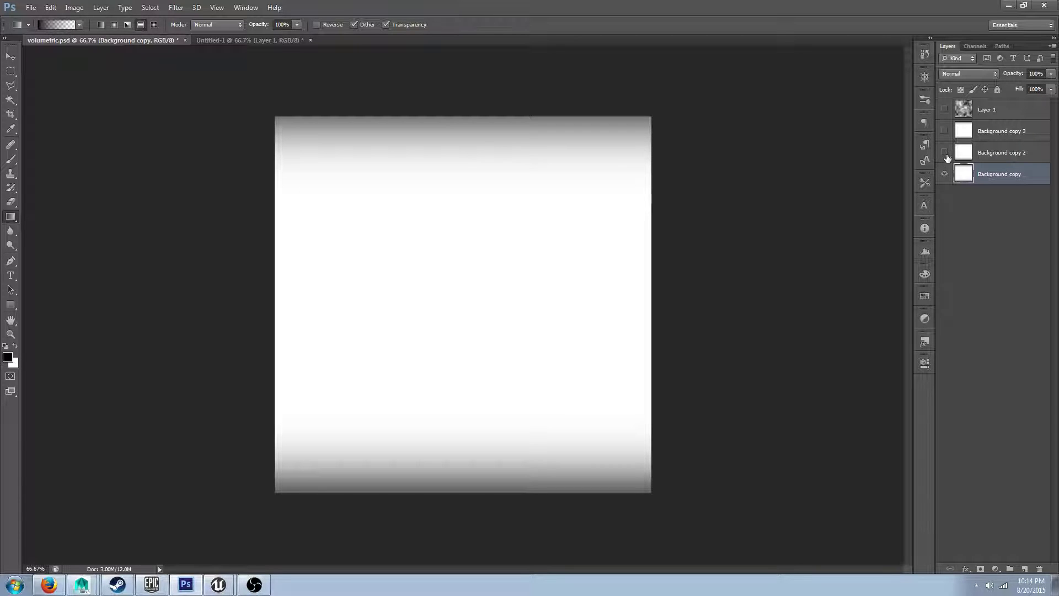
click(944, 132)
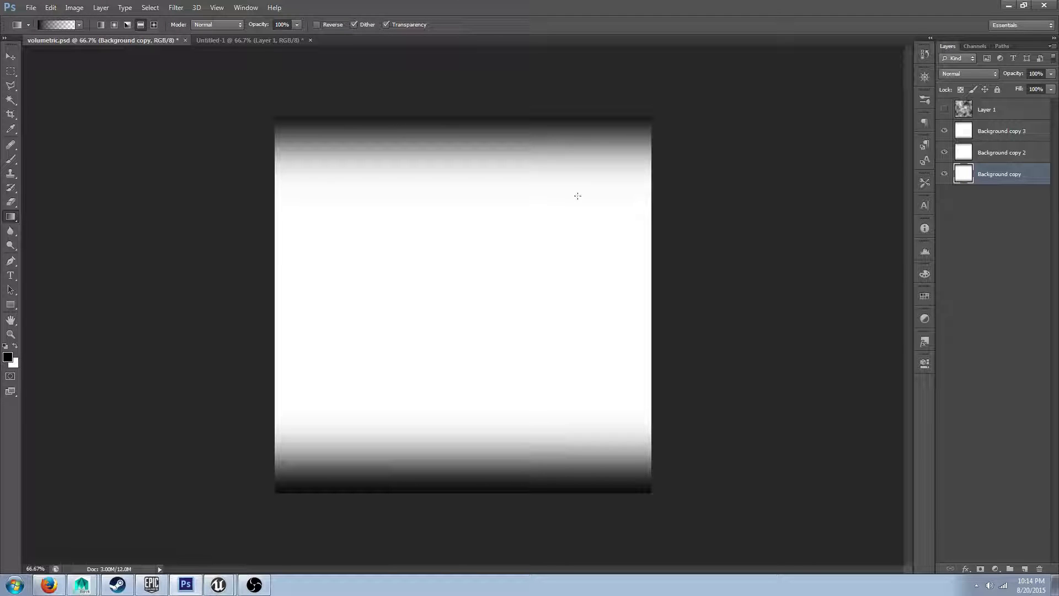
Show and select the cloud texture on Layer 1, and locate the Clouds render filter.
click(944, 110)
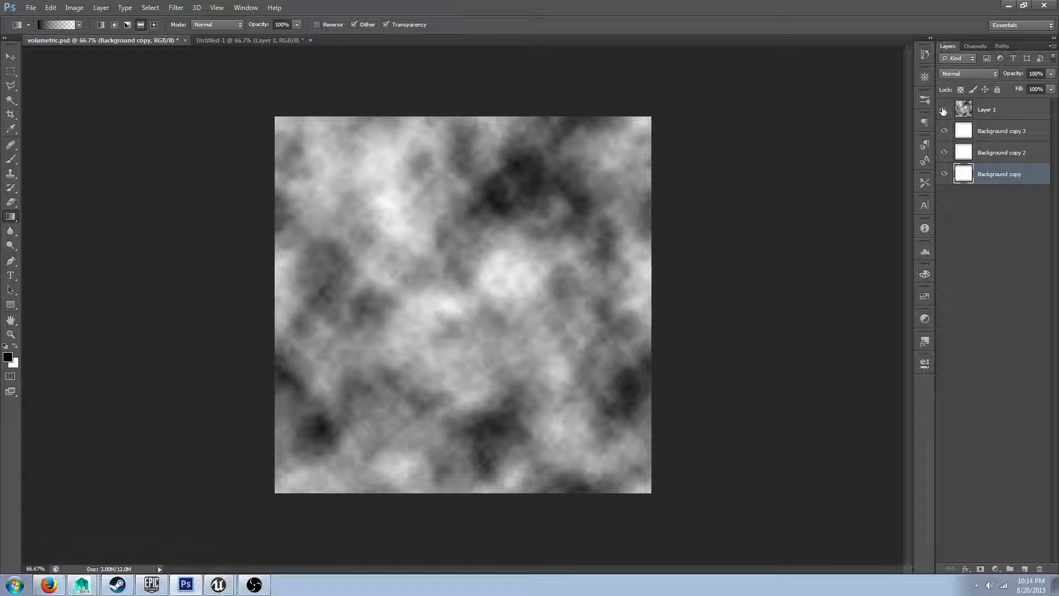
click(991, 114)
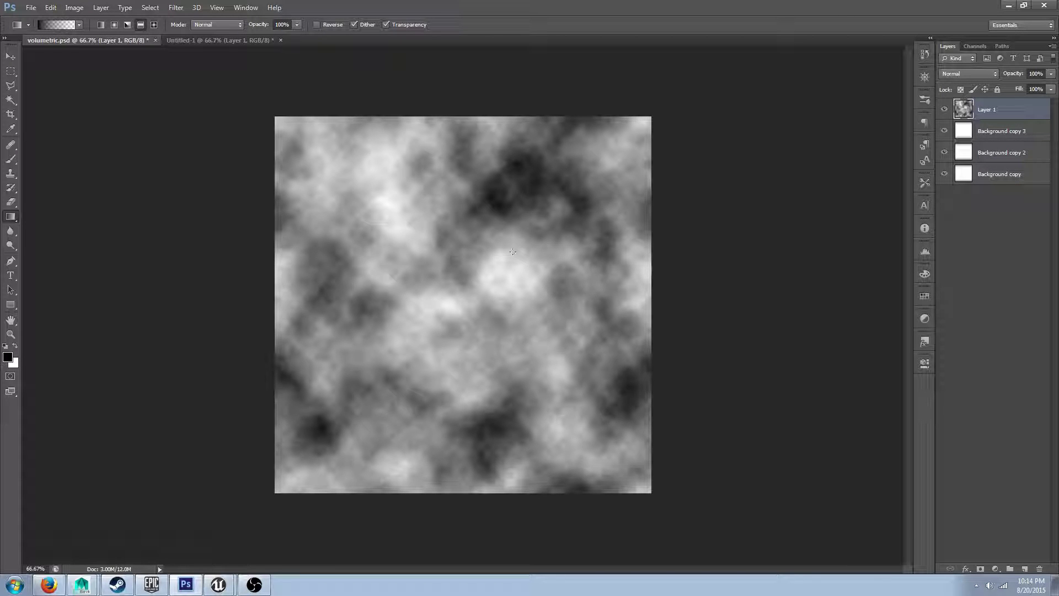
click(175, 8)
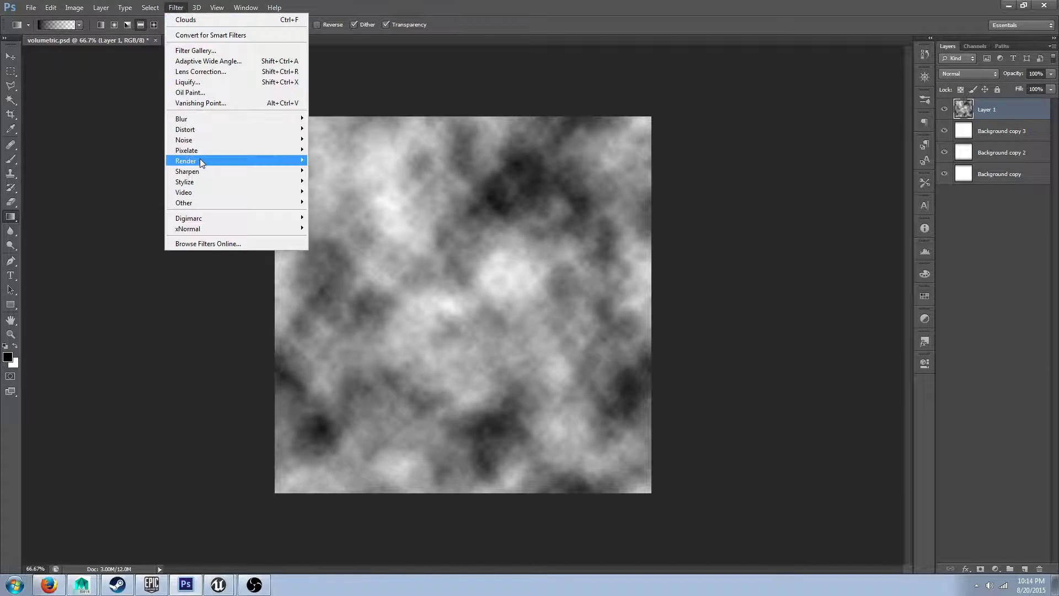
mouse_move(262, 165)
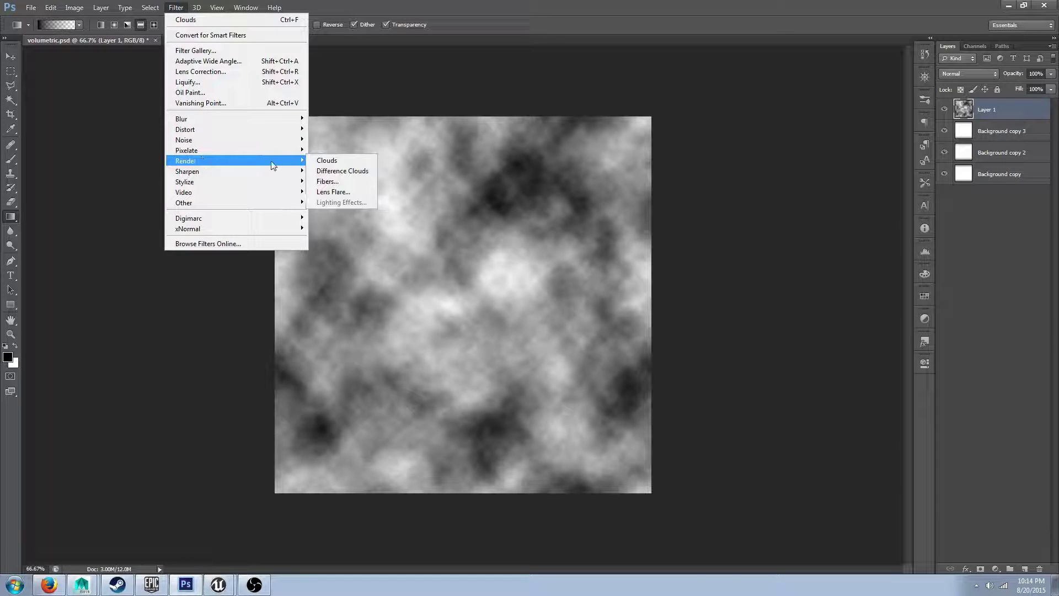
click(344, 161)
key(ctrl+f)
key(ctrl+s)
key(Return)
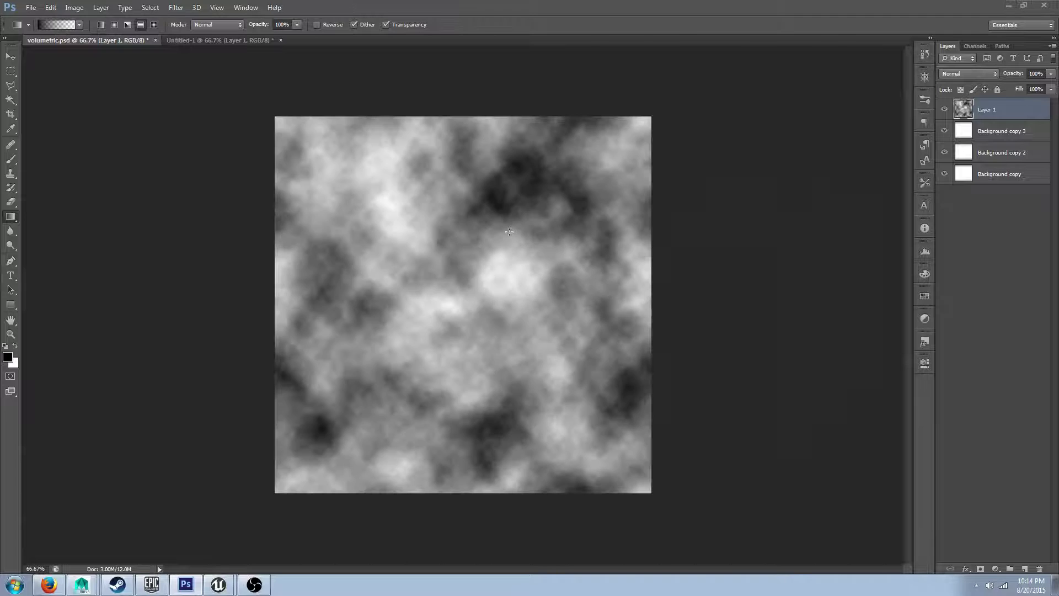
Switch back to Unreal Engine, select the volumetric_grad texture, search the Content Browser for "clouds", and clear the search.
key(alt+Tab)
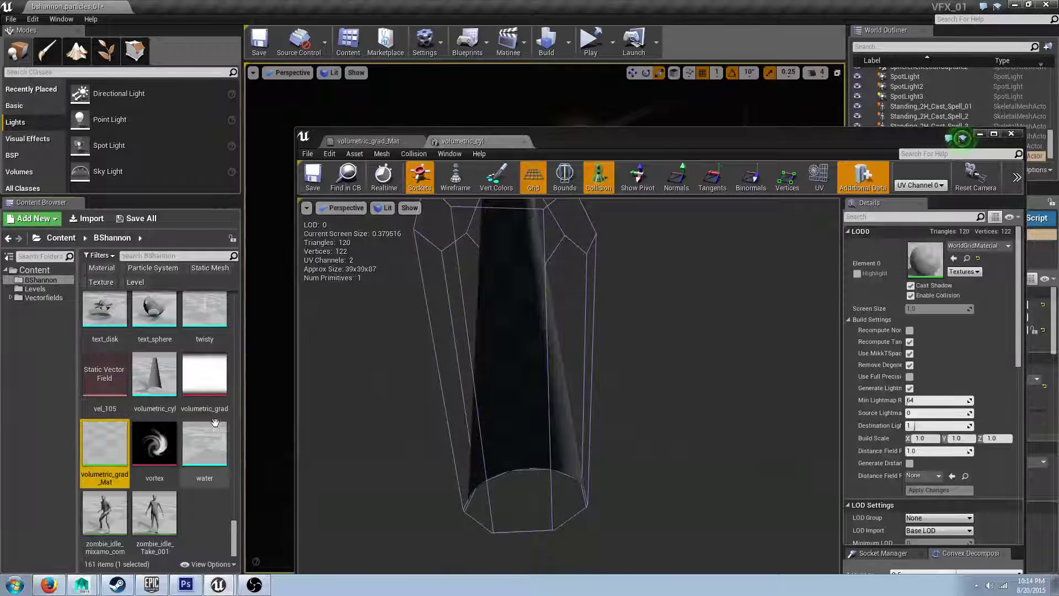
click(204, 375)
drag(232, 551, 232, 534)
scroll(223, 525, down, 2)
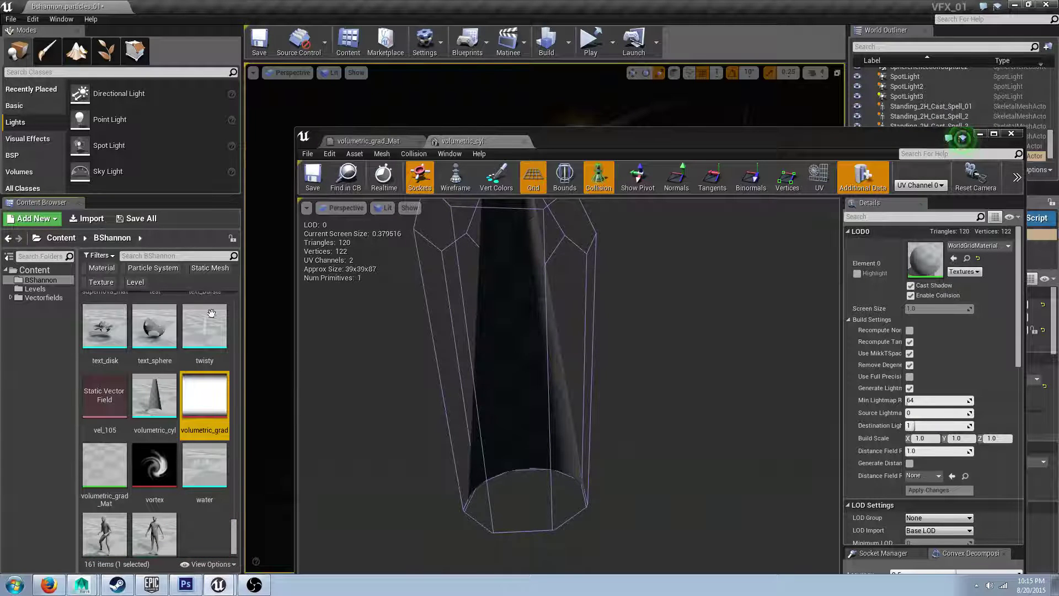
click(962, 138)
click(178, 255)
text(clouds)
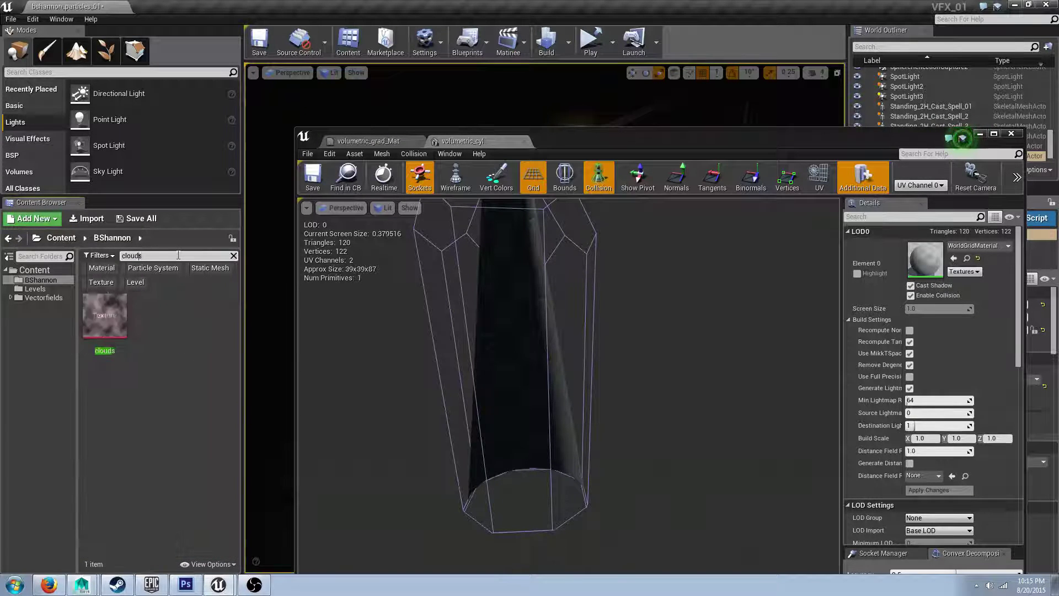
click(234, 256)
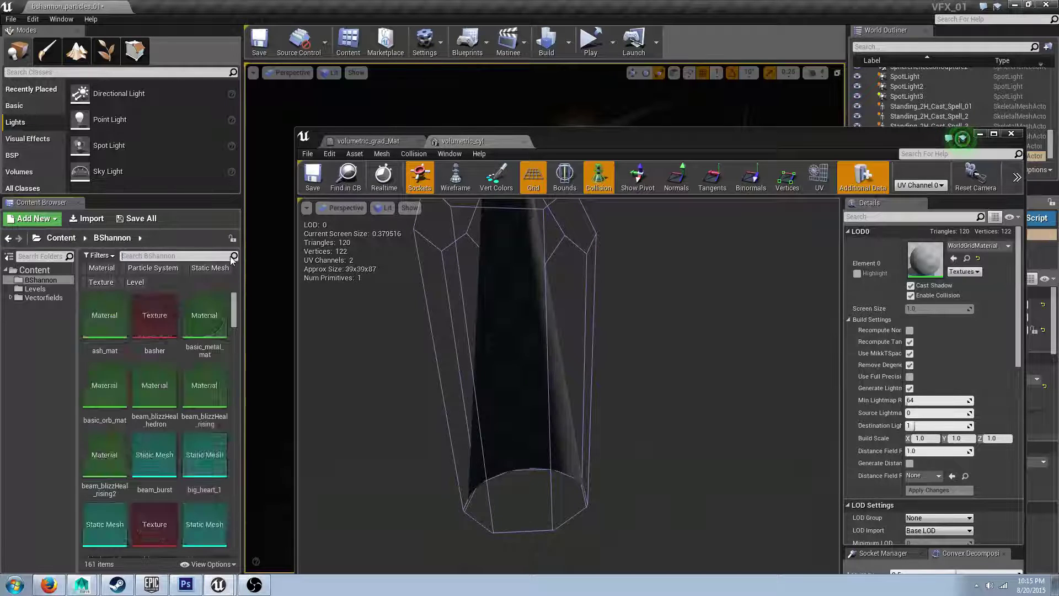
Minimize the mesh editor, locate the light cone's volumetric_grad_Mat in the Content Browser, and open it in the material editor.
scroll(963, 430, down, 10)
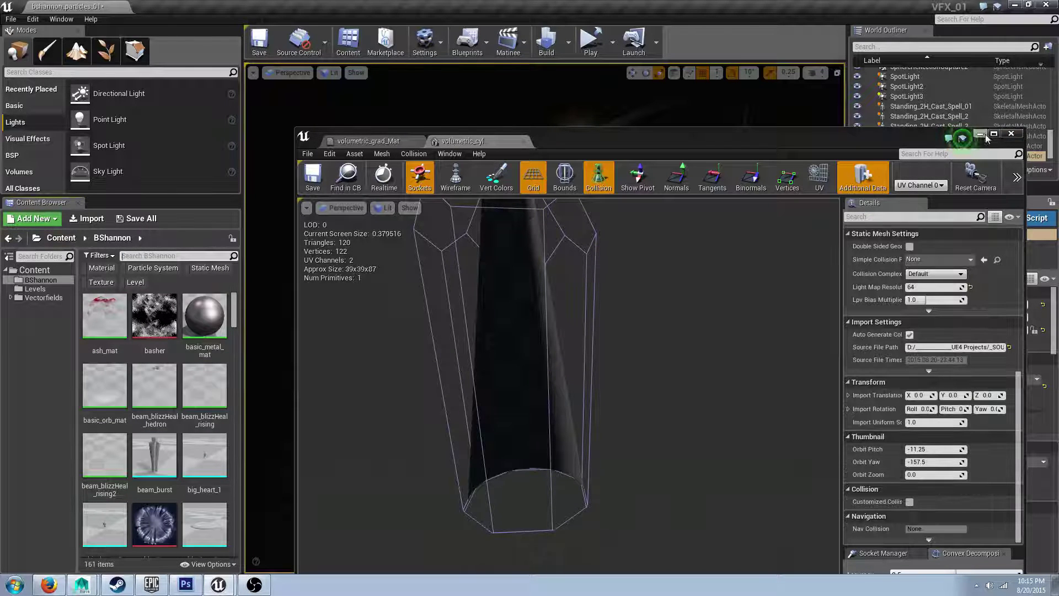
click(981, 135)
click(982, 475)
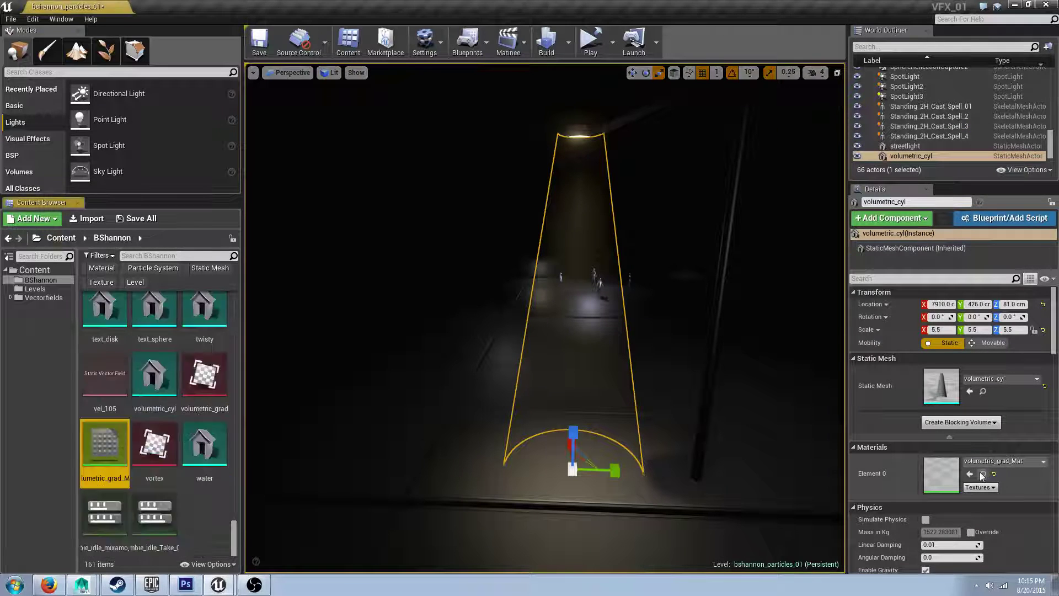
double_click(103, 455)
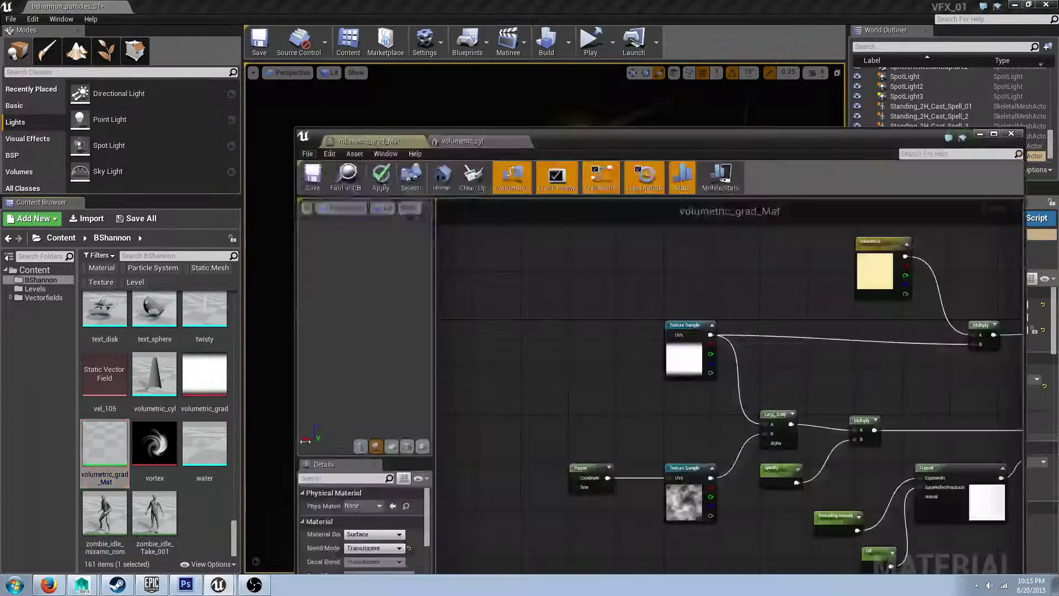
Enlarge the material editor to examine the volumetric_grad_Mat graph, and uncover the level viewport in game view to show the light cone.
double_click(664, 143)
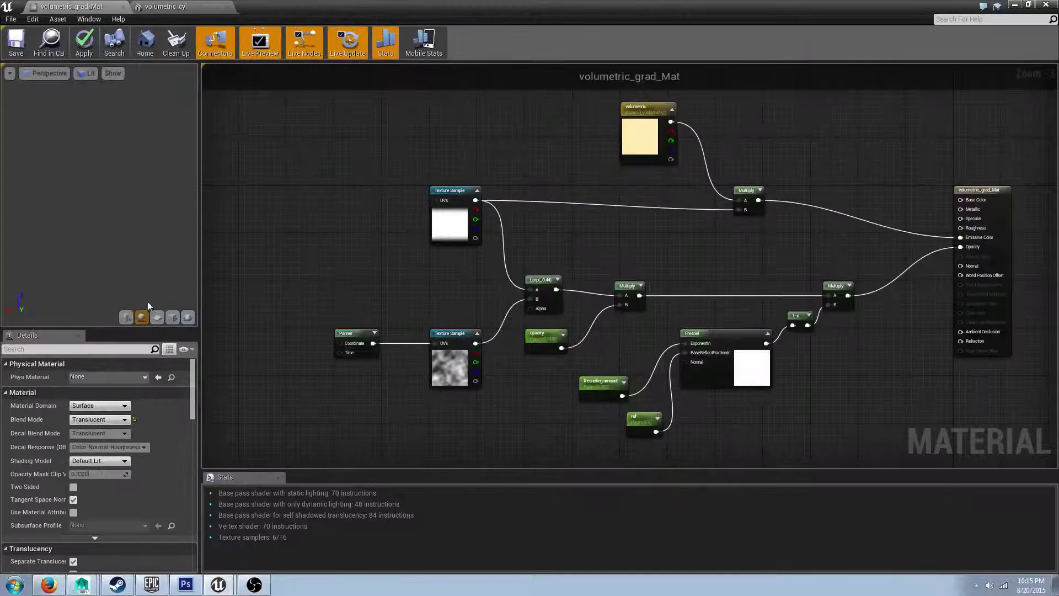
click(142, 317)
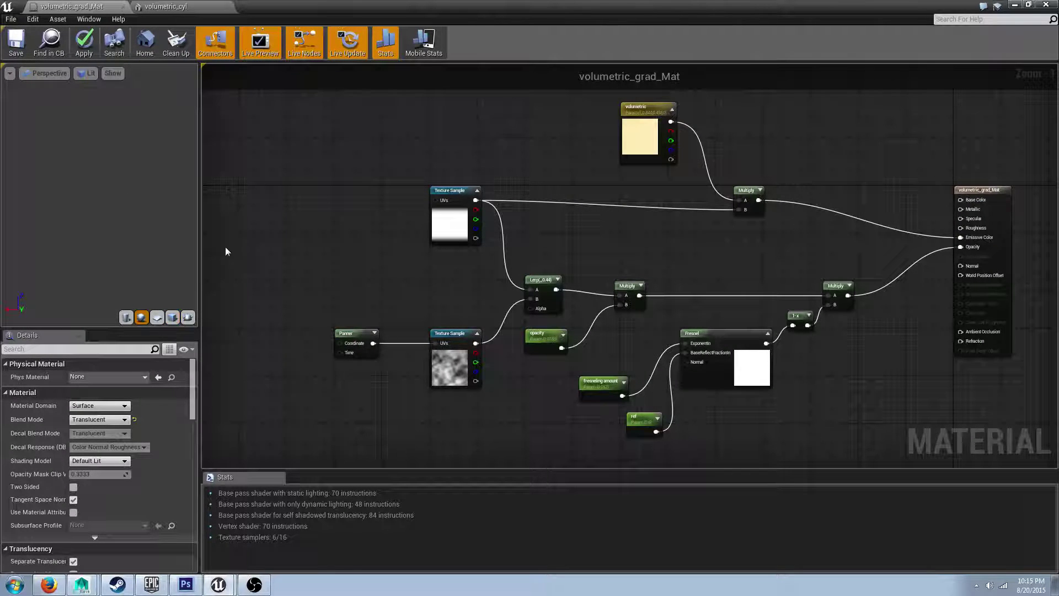
scroll(450, 312, up, 2)
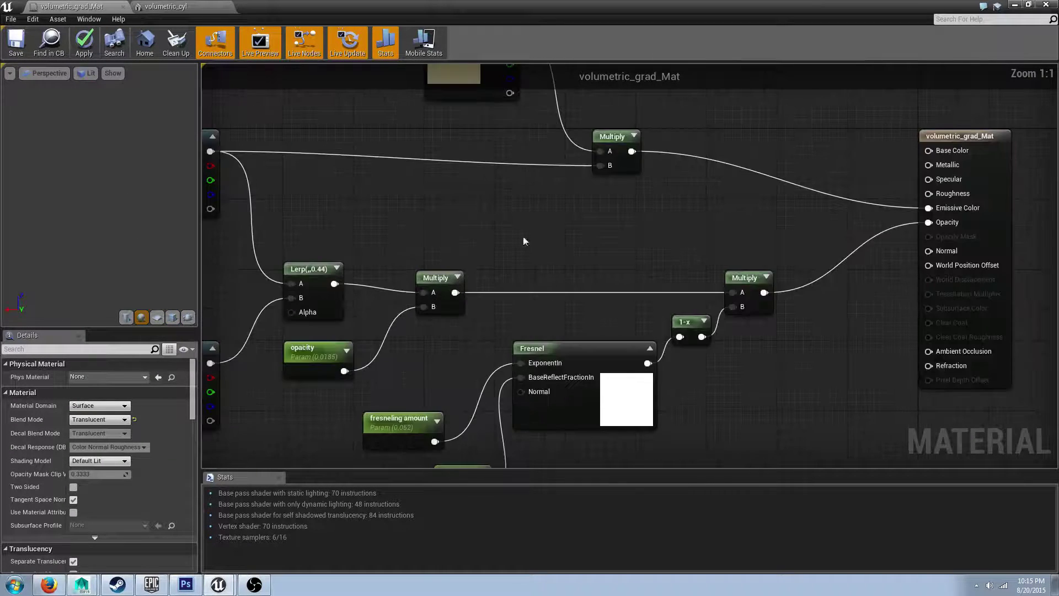
right_drag(524, 241, 627, 222)
drag(524, 6, 962, 126)
right_drag(480, 311, 469, 290)
key(g)
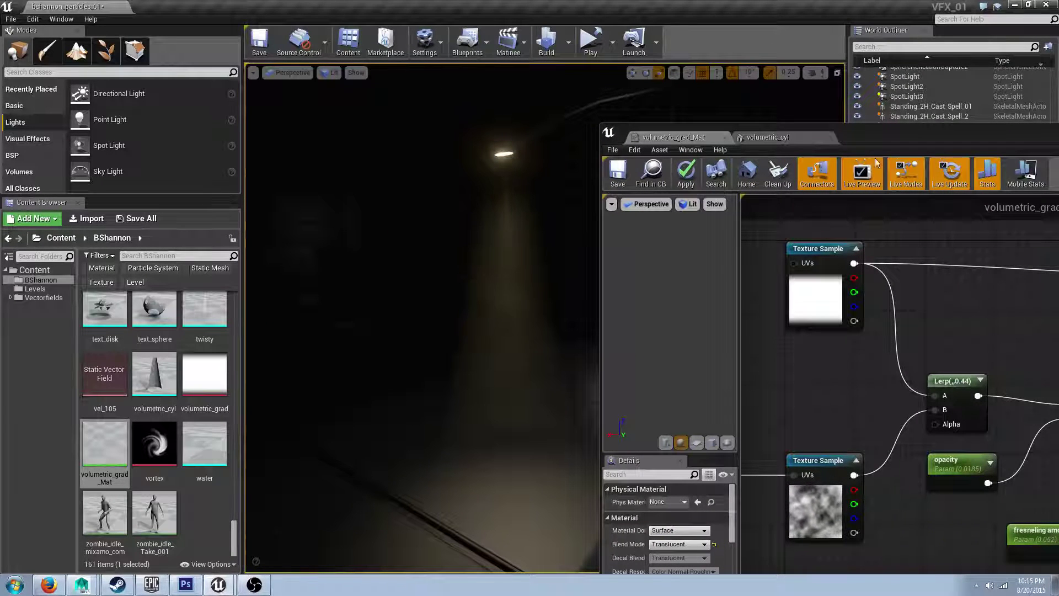
Trace the graph from the Emissive Color and Opacity inputs back to the texture nodes, and select the gradient Texture Sample.
drag(888, 137, 661, 58)
scroll(725, 221, down, 5)
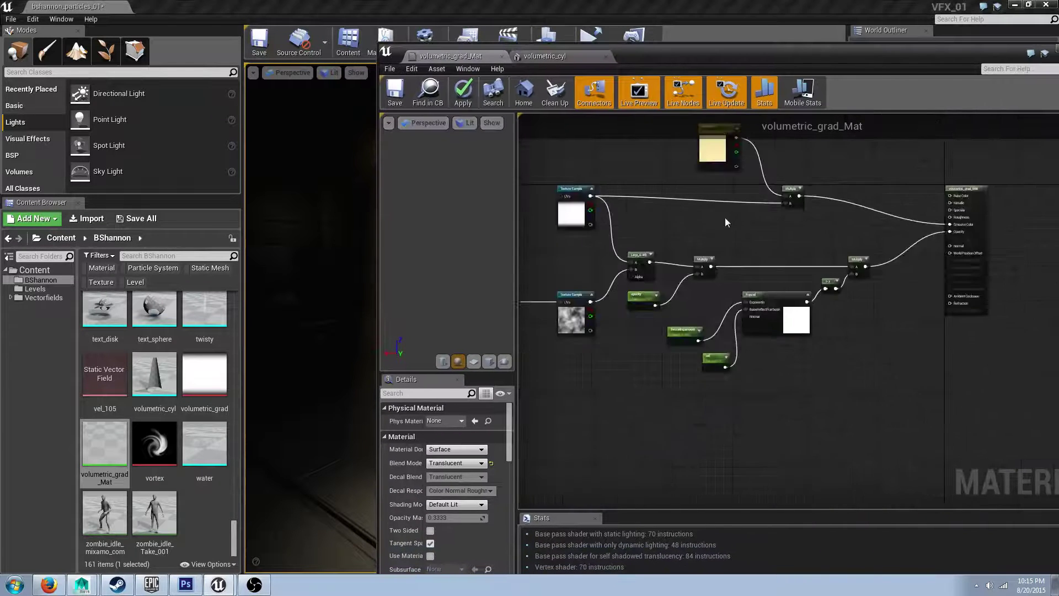
right_drag(733, 229, 696, 272)
scroll(699, 273, up, 4)
right_drag(954, 245, 789, 294)
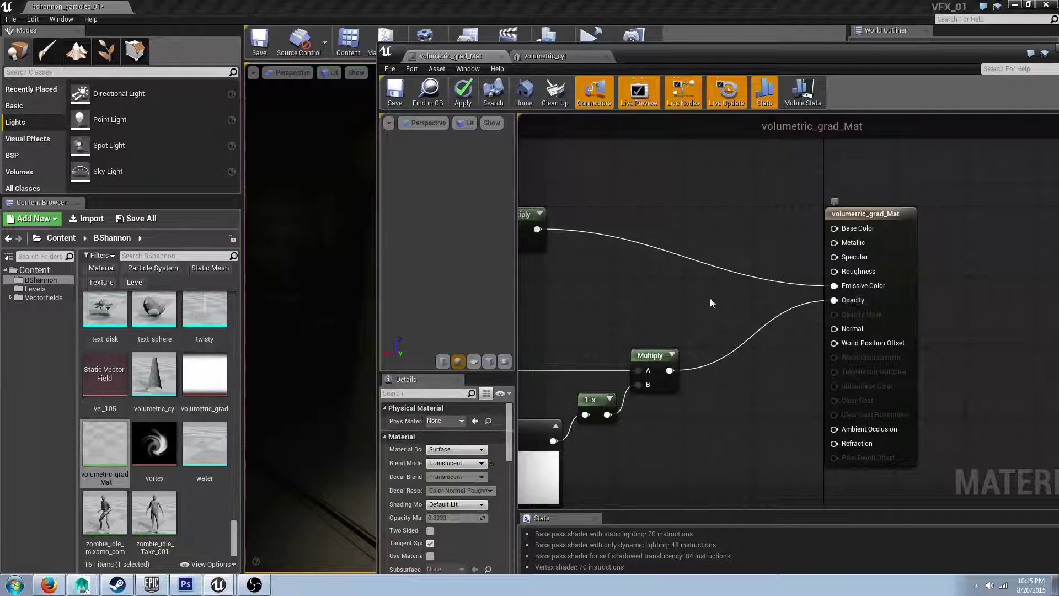
right_drag(673, 298, 826, 265)
scroll(826, 265, down, 2)
right_drag(532, 255, 804, 275)
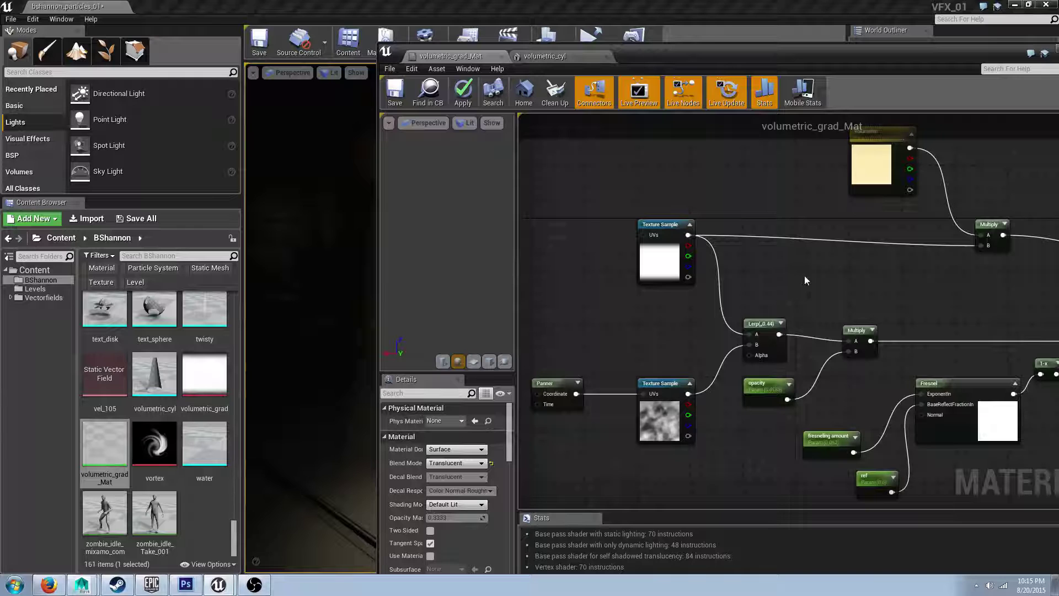
click(637, 276)
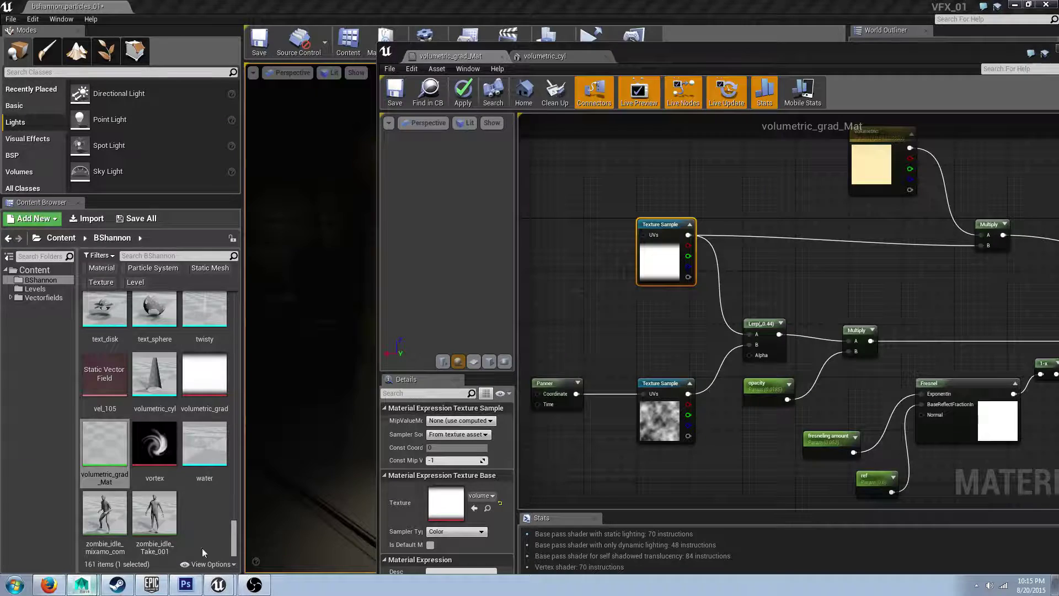
Switch to Maya, select the cone mesh, and examine its UV layout in the Nightshade UV Editor.
click(82, 585)
click(667, 274)
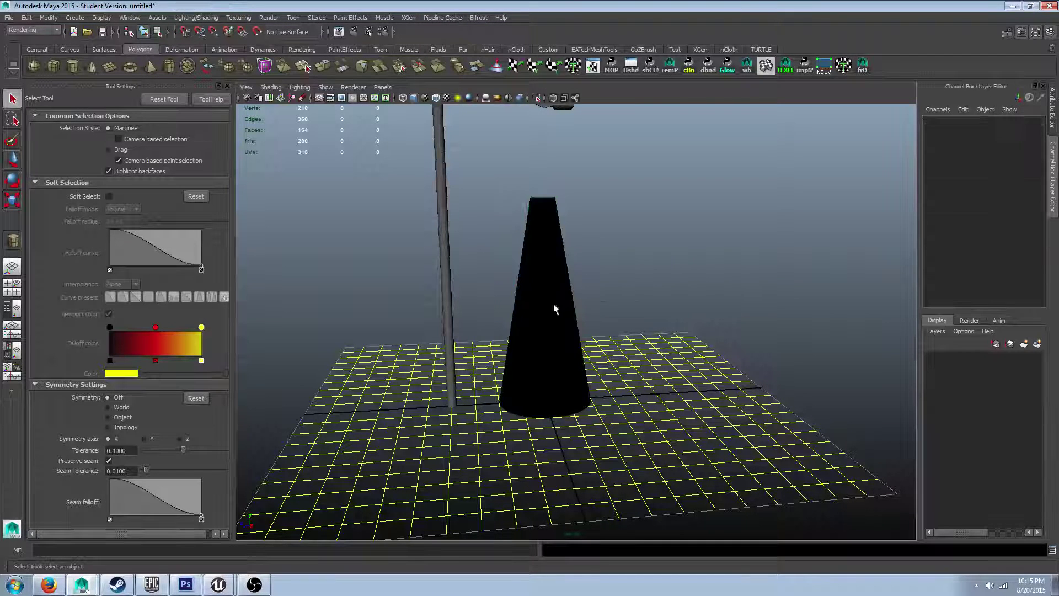
click(556, 304)
drag(676, 595, 669, 260)
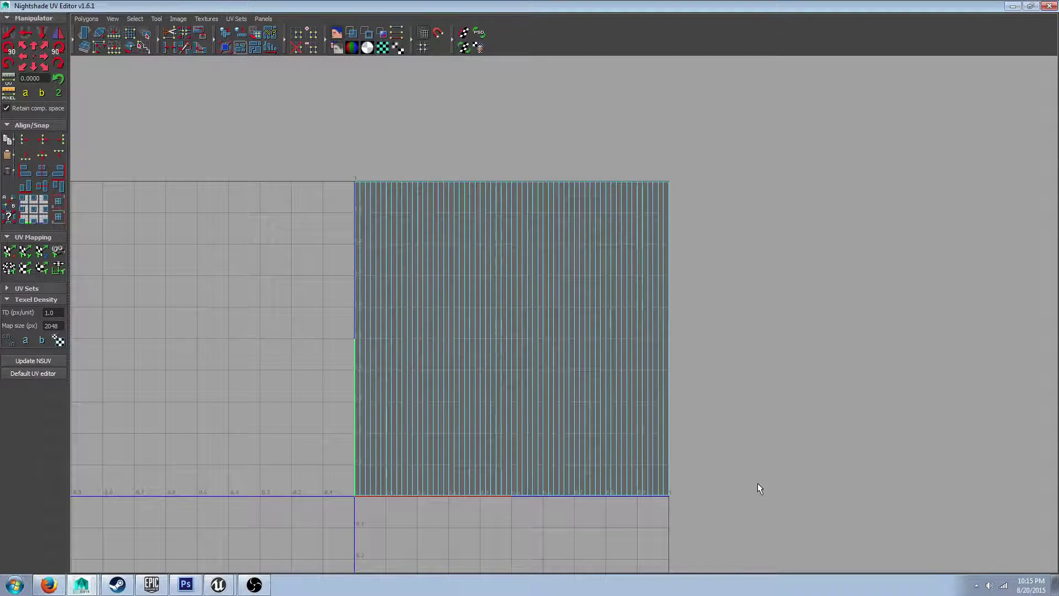
alt+middle_drag(584, 406, 640, 353)
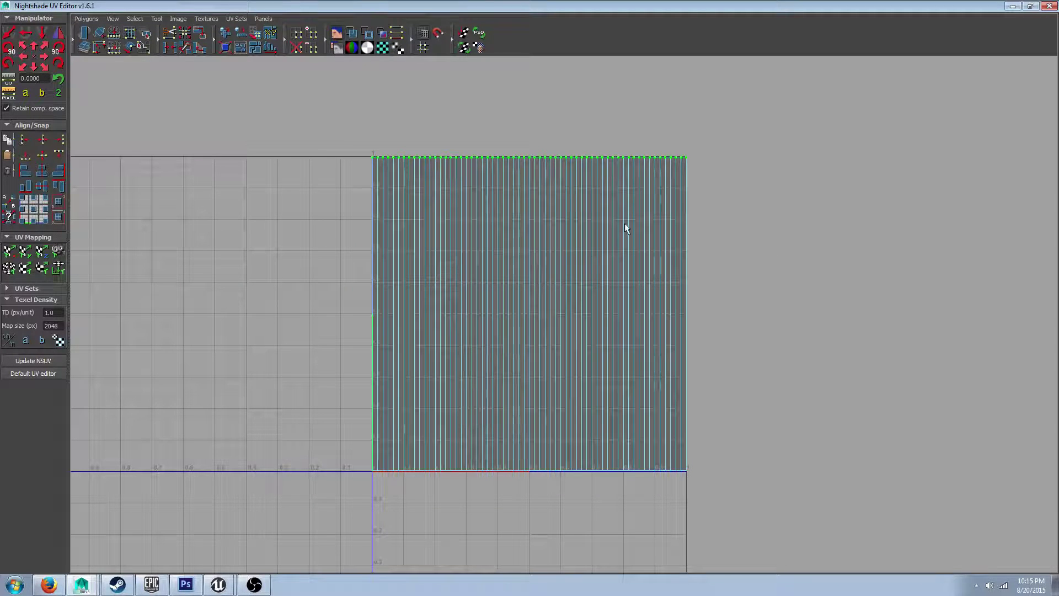
Try scaling the cone's UV shell down inside the UV square, and undo the scaling.
key(w)
drag(535, 319, 490, 338)
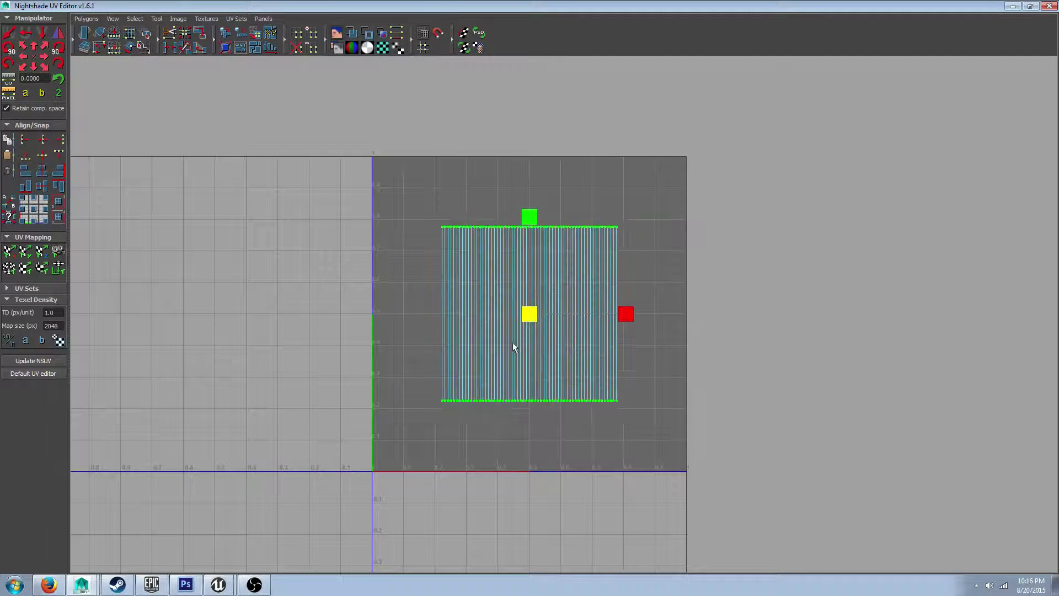
key(ctrl+z)
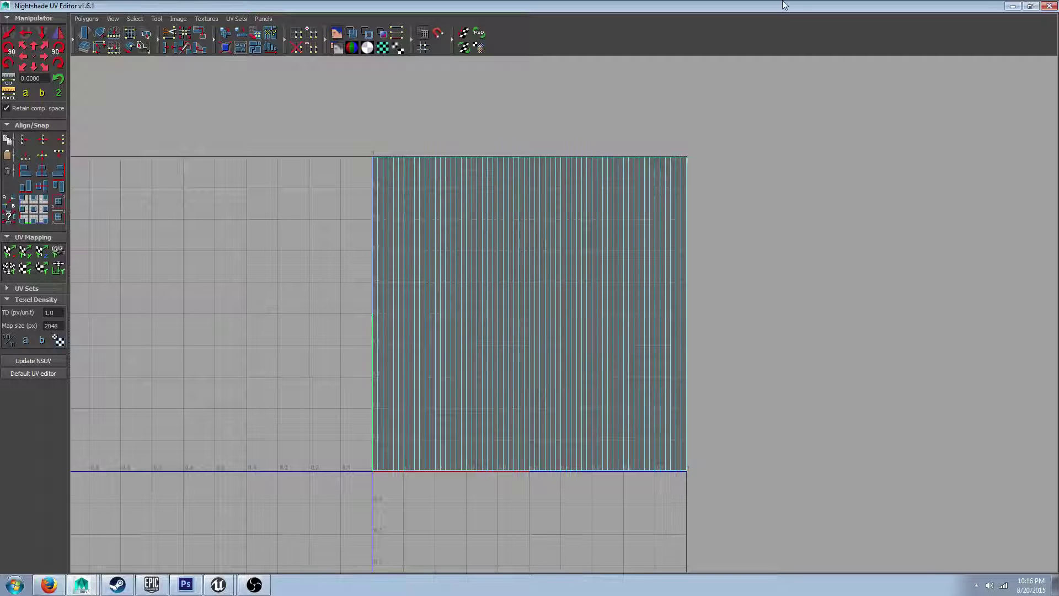
Leave the UV layout, deselect the cone, and switch back to Unreal Engine with the light cone visible beside the material graph.
key(alt+Tab)
right_drag(550, 300, 601, 272)
click(681, 255)
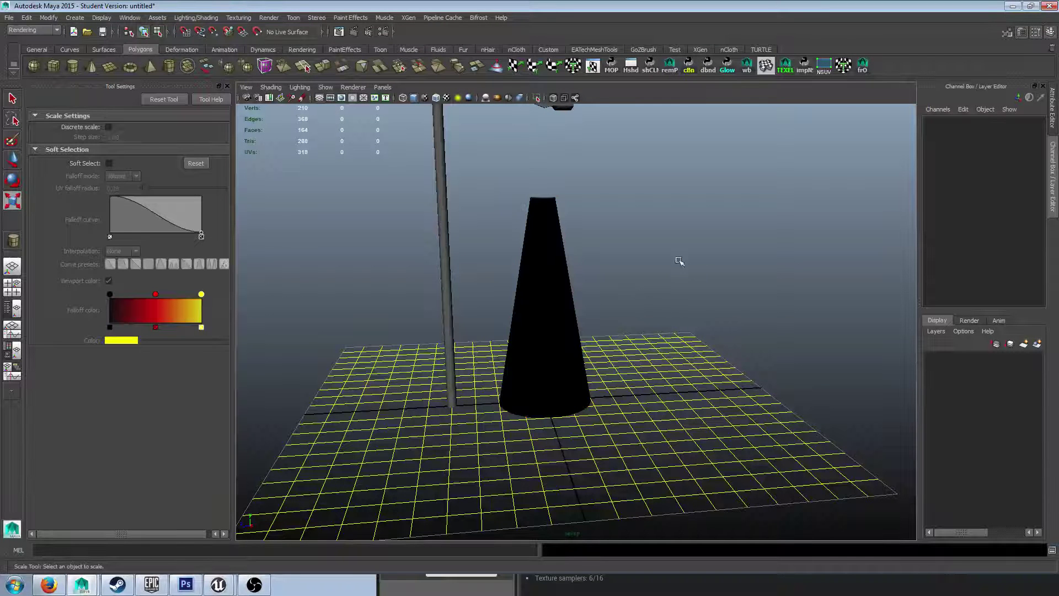
key(alt+Tab)
drag(622, 44, 758, 33)
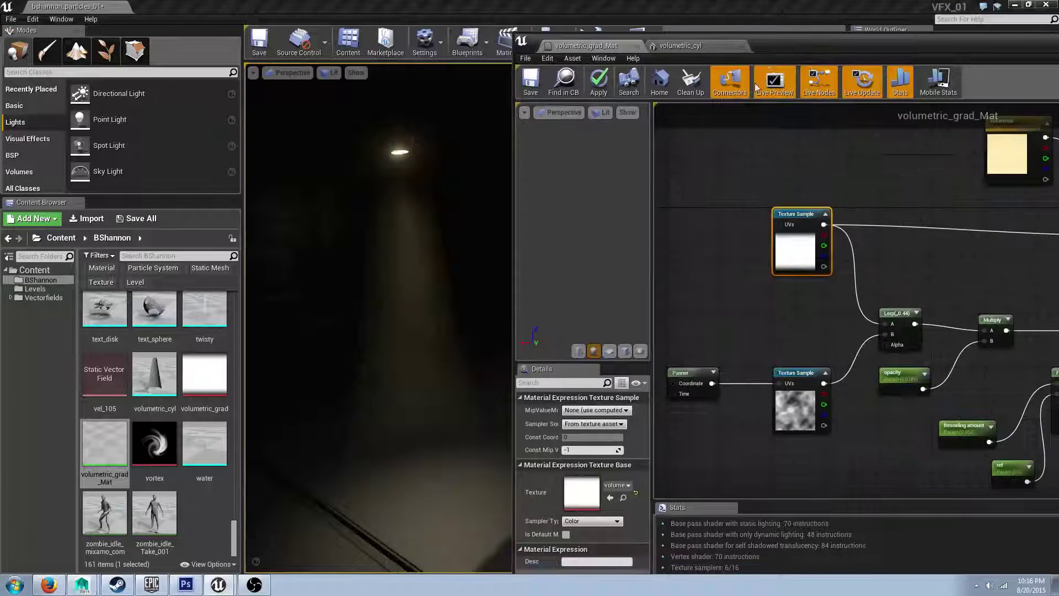
click(408, 267)
Examine how the gradient Texture Sample feeds the Lerp node and the Multiply node that drives Emissive Color.
scroll(812, 180, down, 5)
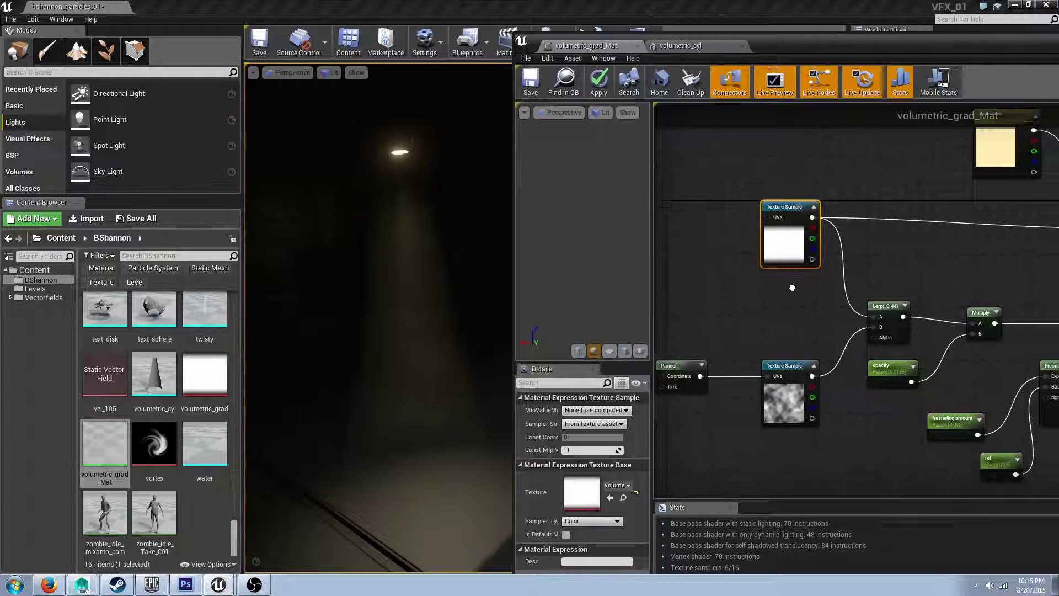
scroll(812, 180, up, 4)
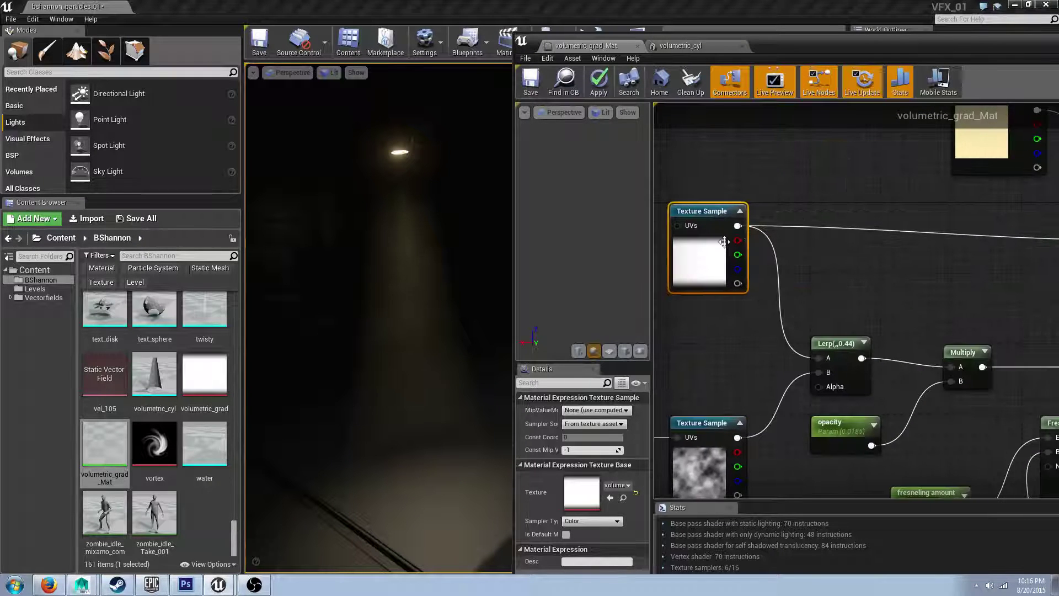
right_drag(845, 186, 712, 208)
drag(784, 41, 677, 51)
double_click(676, 50)
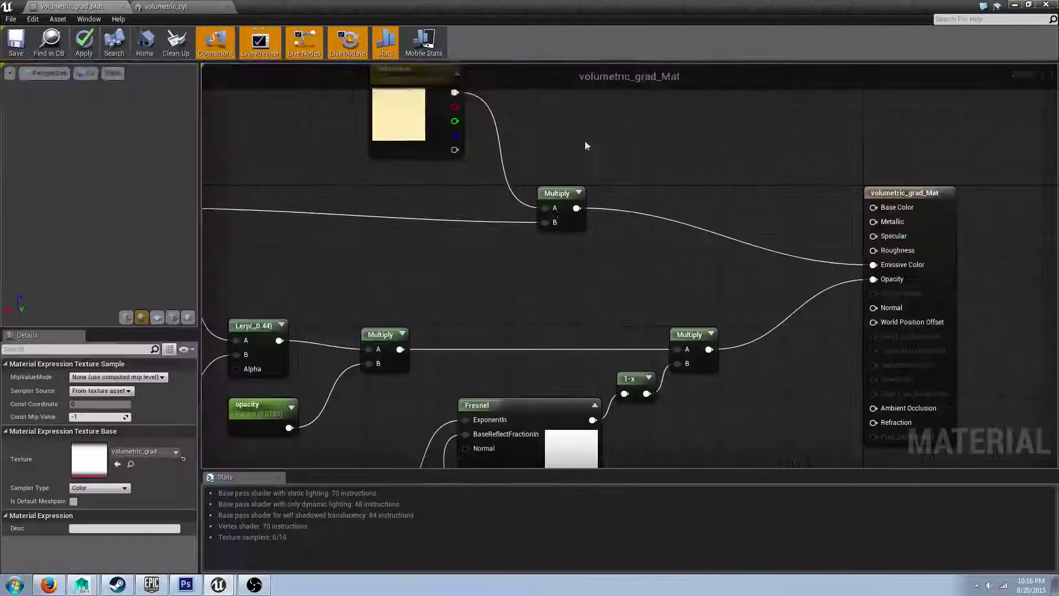
right_drag(558, 214, 584, 231)
right_drag(698, 235, 477, 257)
scroll(477, 257, down, 1)
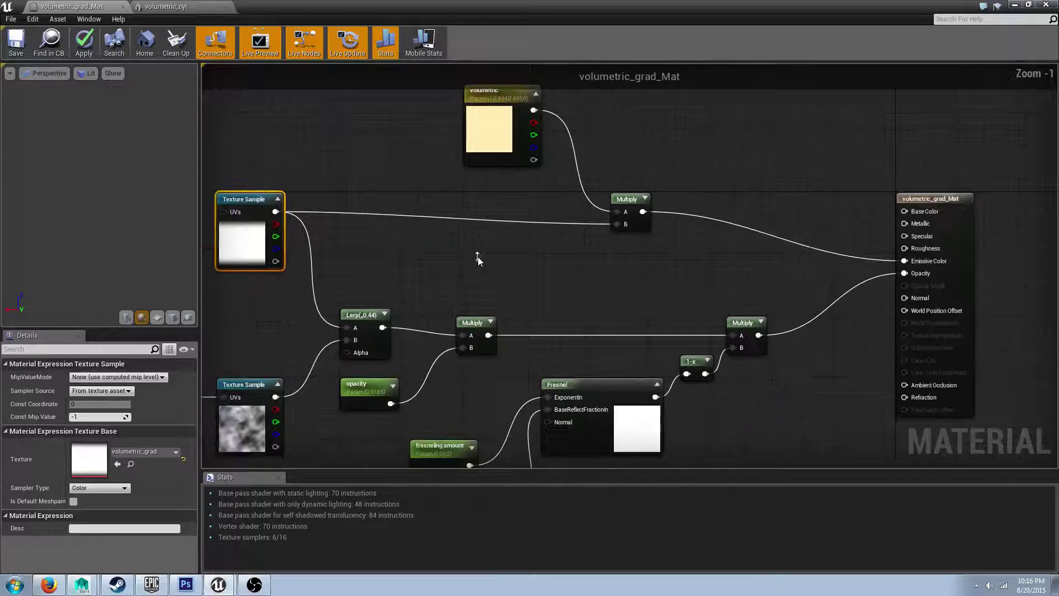
Inspect the volumetric colour parameter, the gradient Texture Sample and the Multiply node that combines them.
right_drag(483, 145, 511, 153)
click(511, 154)
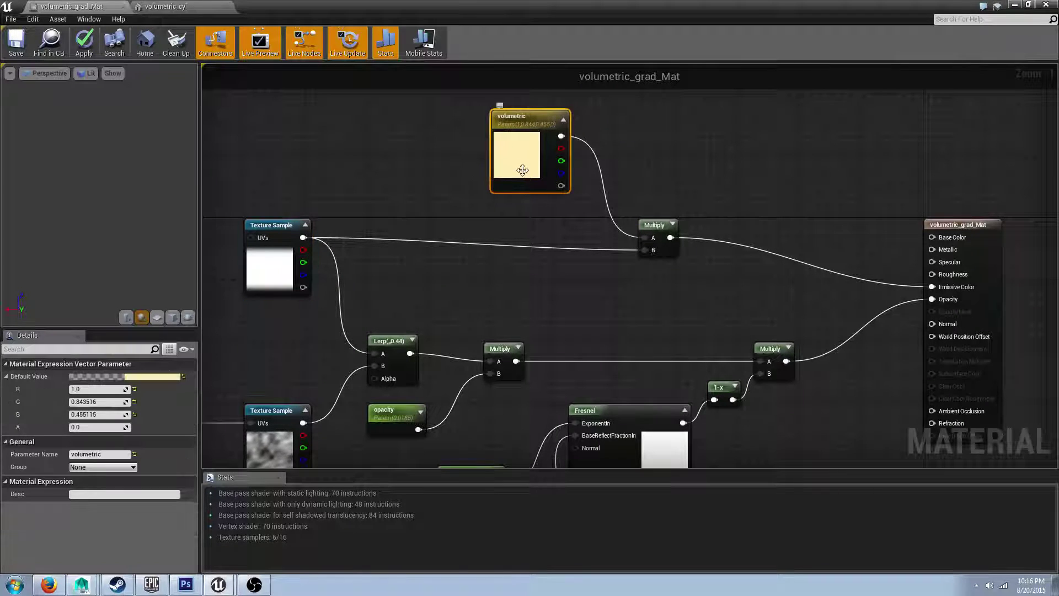
click(284, 254)
click(655, 231)
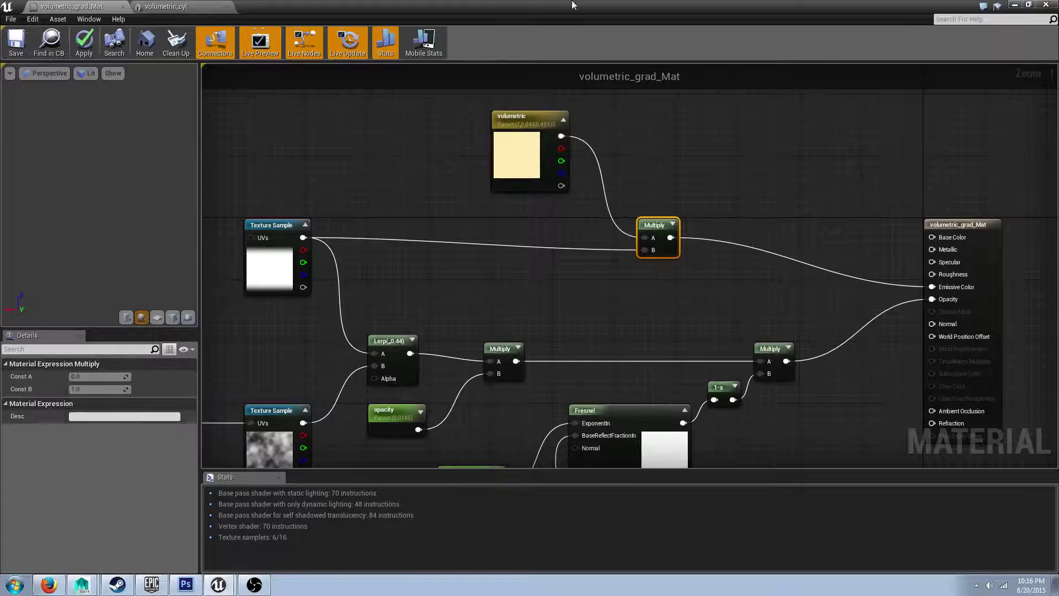
Set the volumetric parameter's colour to magenta with R 1.0, G 0.25 and B 0.839, keeping the light cone in view.
drag(572, 5, 922, 43)
double_click(1013, 200)
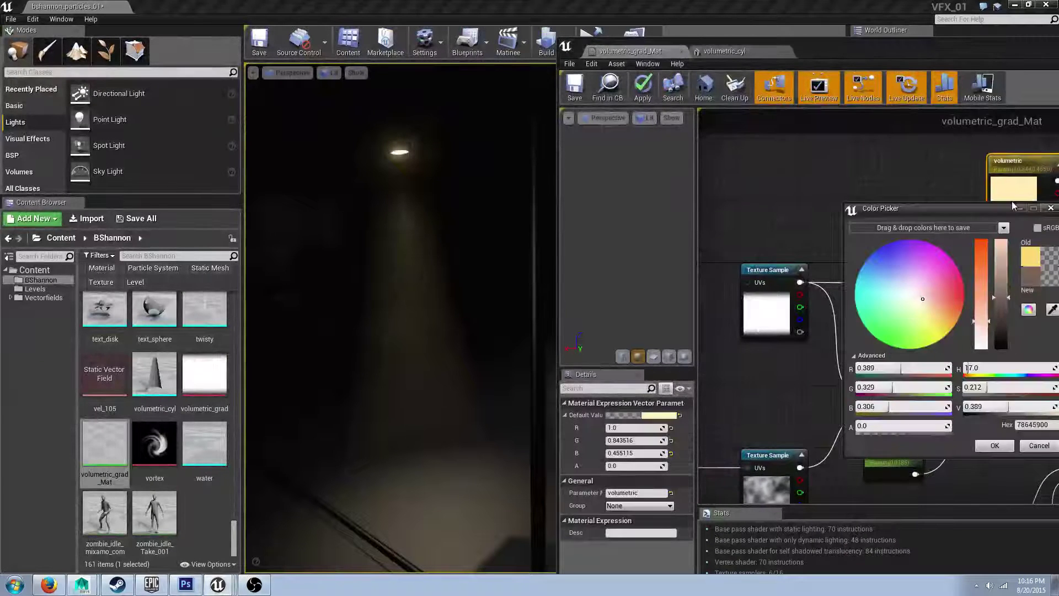
drag(929, 291, 938, 264)
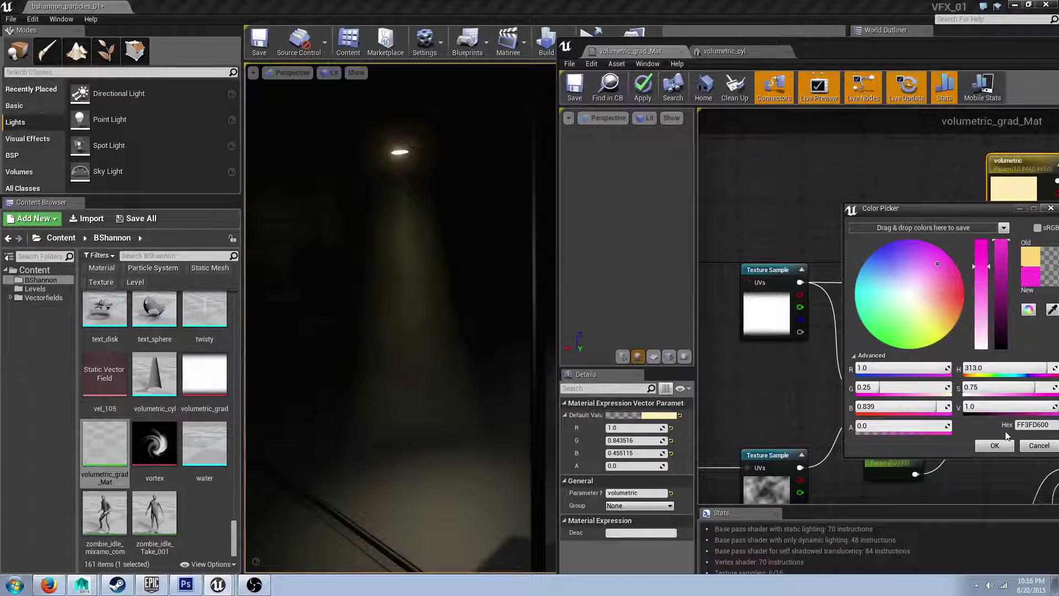
click(994, 446)
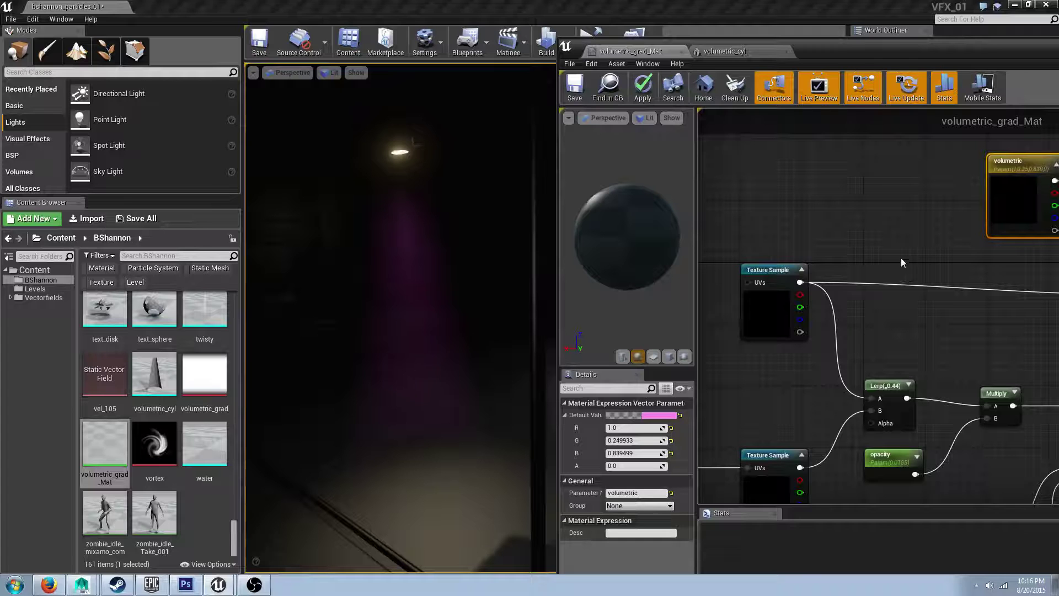
Undo the magenta colour change and reapply the volumetric parameter's pale yellow to the light cone.
drag(839, 62, 794, 59)
right_drag(871, 247, 790, 242)
key(ctrl+z)
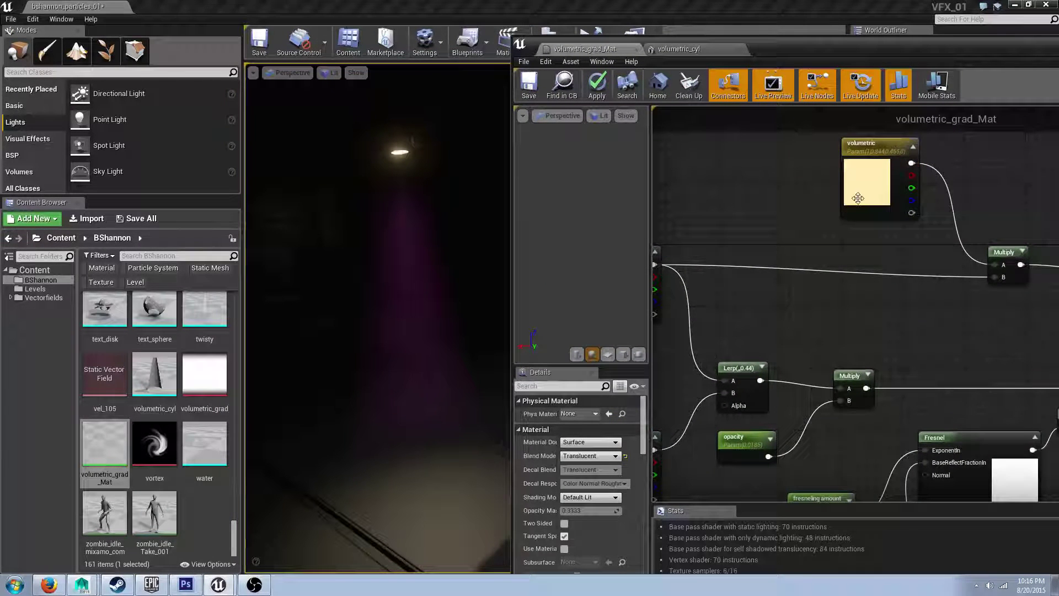
double_click(867, 180)
click(1012, 438)
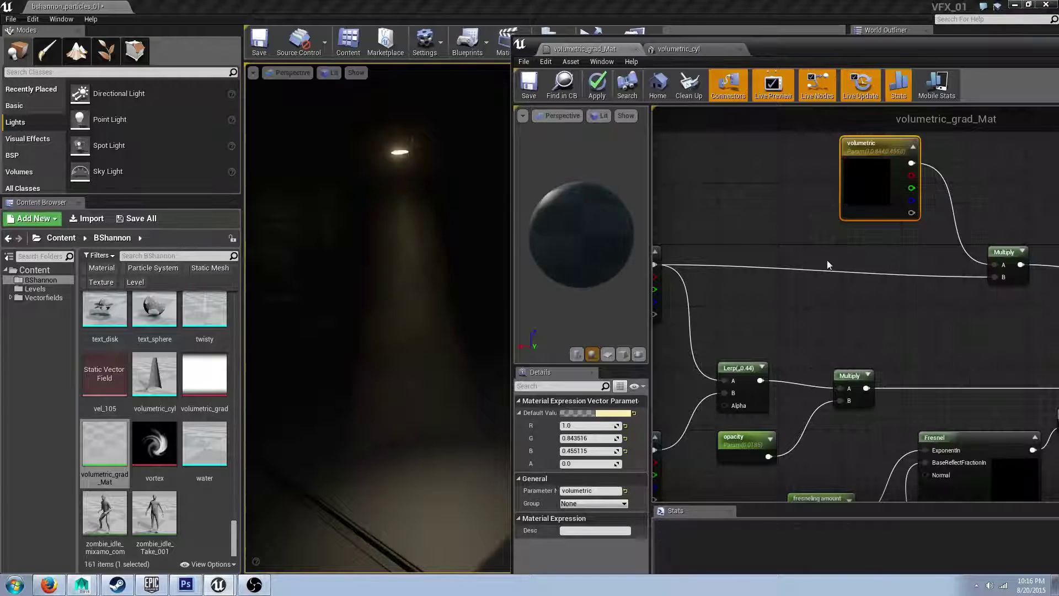
View the light cone in the level, and examine the Lerp, Multiply, Fresnel and 1-x nodes feeding the Opacity input.
right_drag(418, 215, 430, 215)
scroll(747, 228, down, 3)
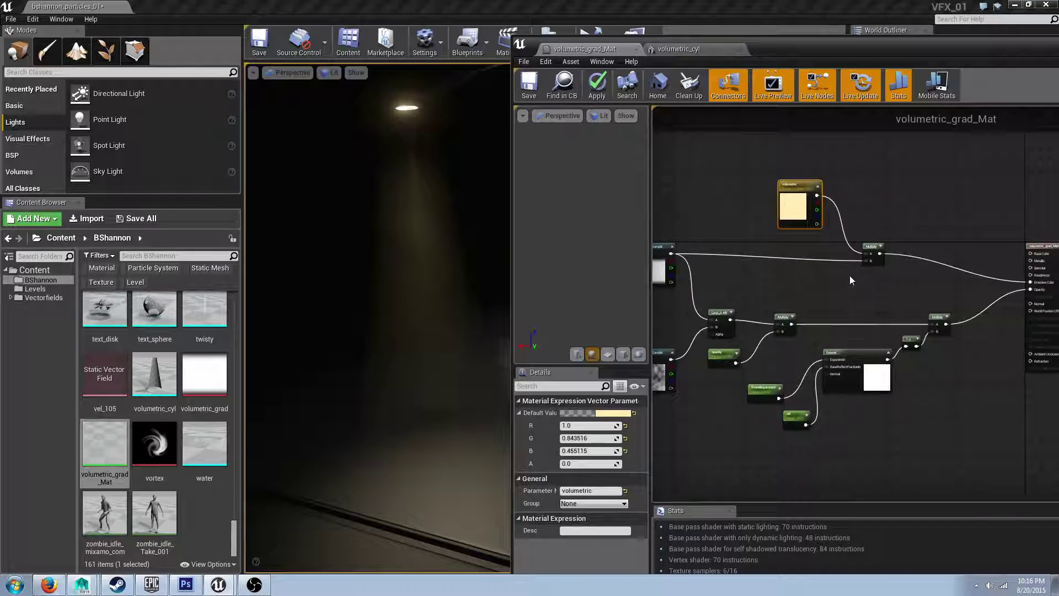
right_drag(753, 248, 706, 258)
scroll(708, 259, up, 1)
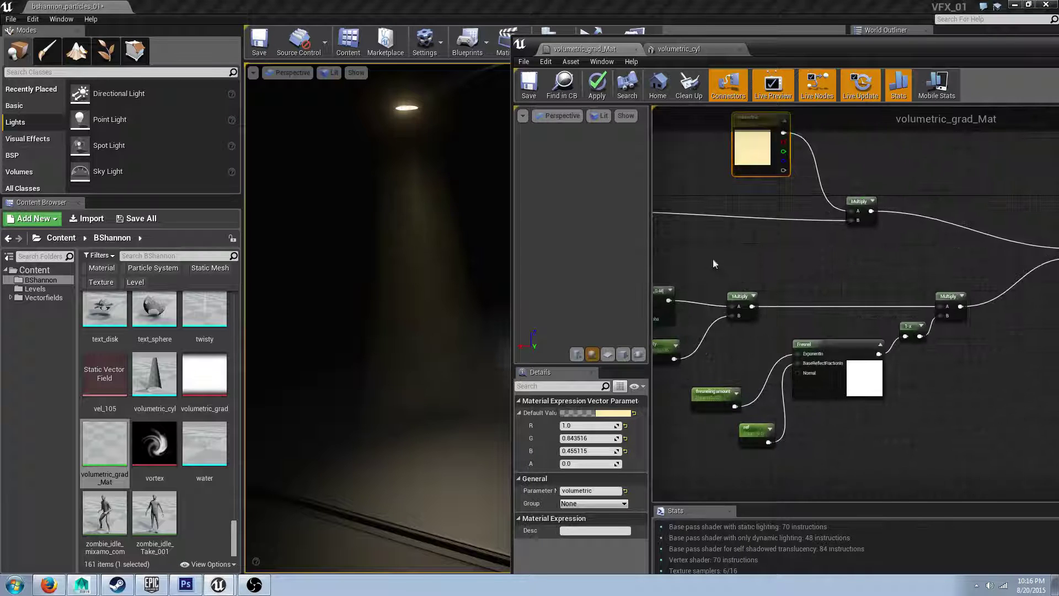
right_drag(837, 259, 981, 253)
scroll(981, 253, down, 1)
right_drag(797, 246, 696, 247)
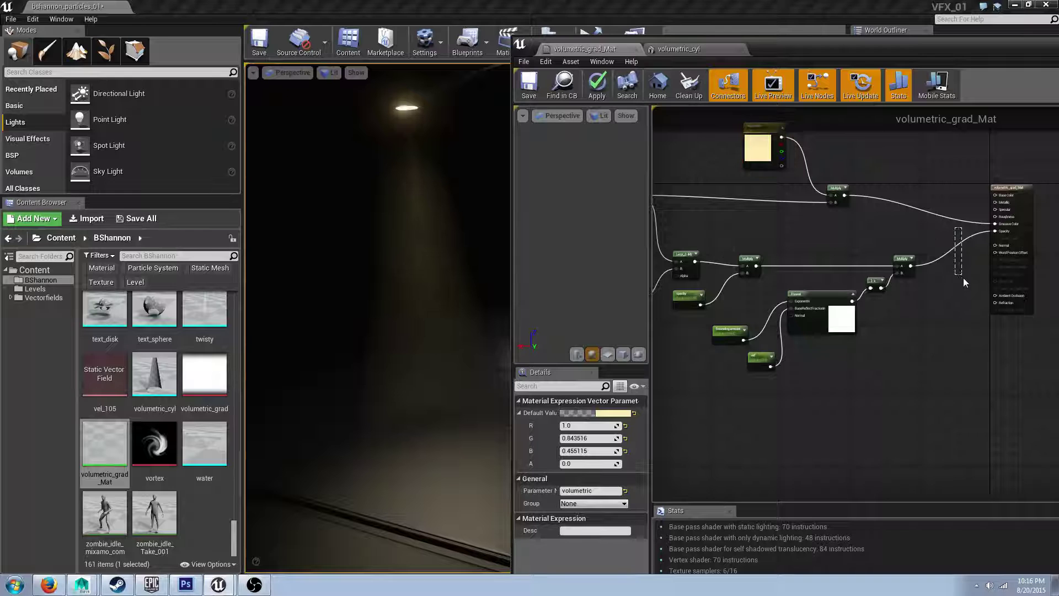
drag(971, 283, 955, 264)
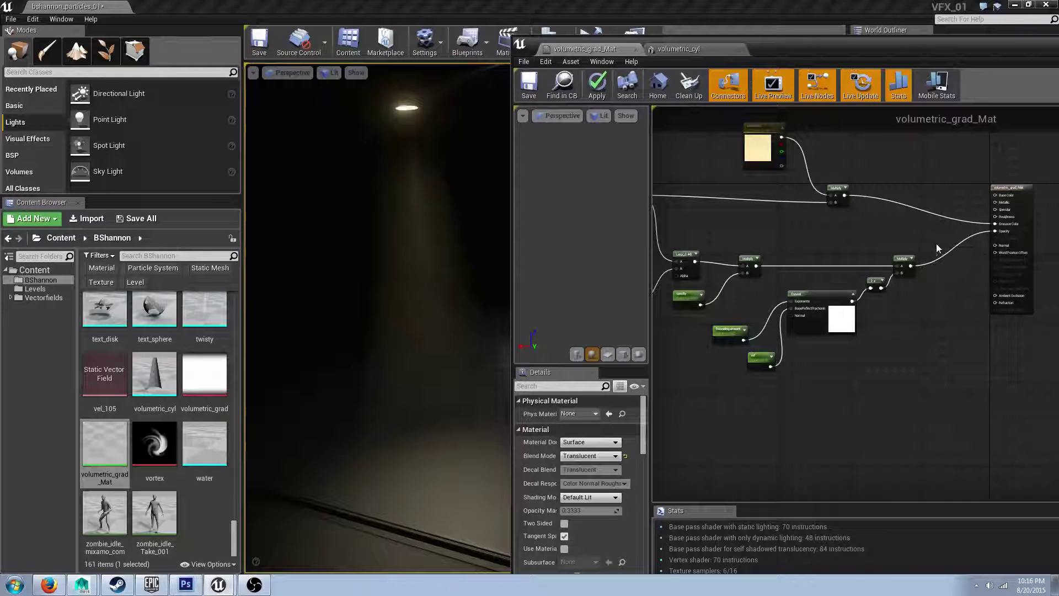
right_drag(868, 232, 783, 241)
scroll(926, 241, up, 1)
Maximize the material editor and inspect the clouds Texture Sample together with the Panner connected to its UVs.
drag(847, 44, 677, 55)
double_click(677, 54)
right_drag(514, 172, 855, 157)
right_drag(719, 191, 739, 191)
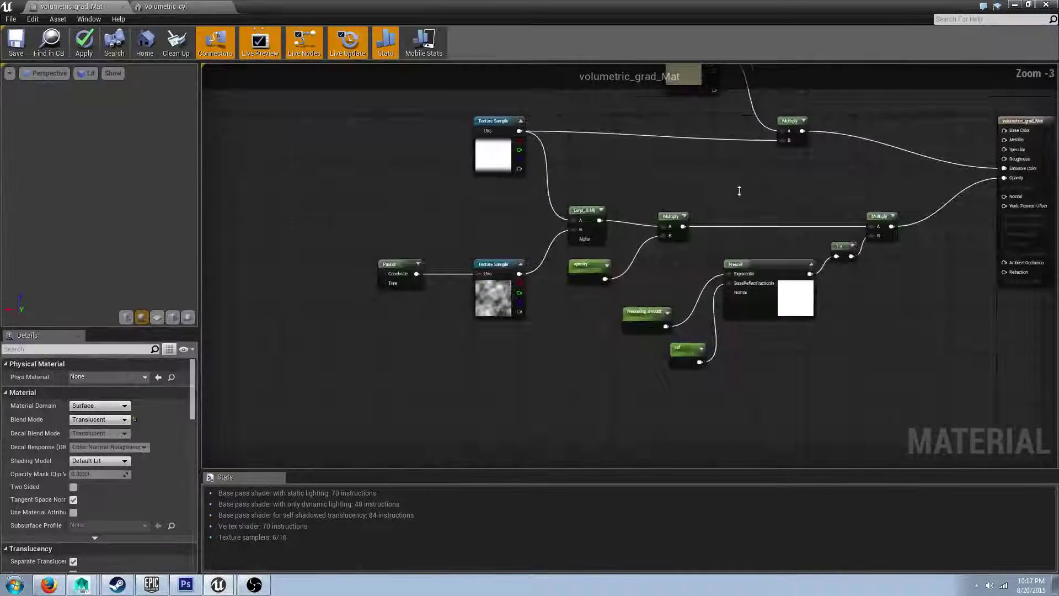
scroll(745, 191, up, 2)
right_drag(553, 231, 709, 209)
click(575, 276)
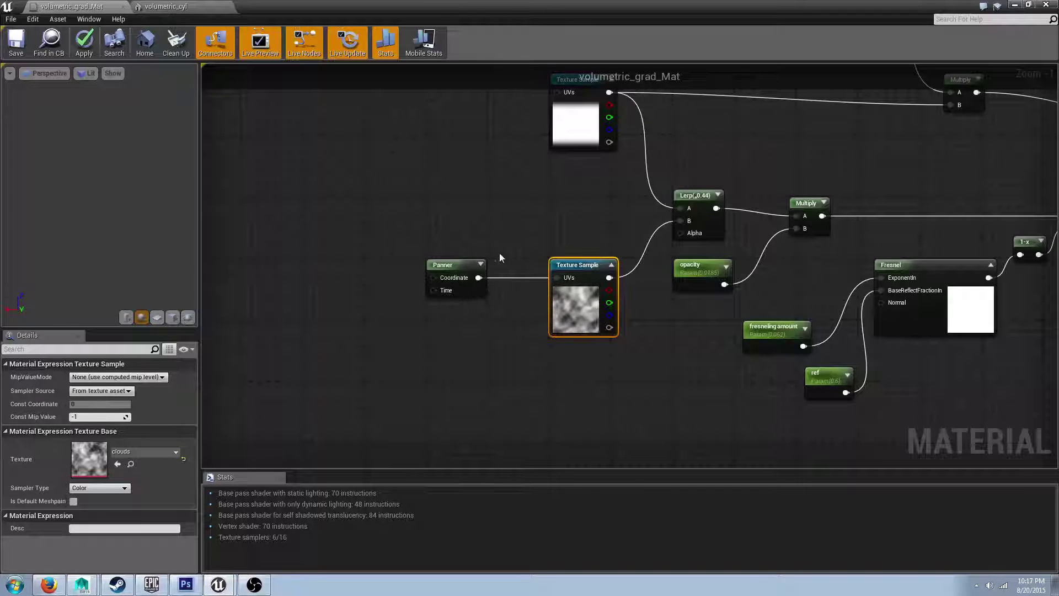
drag(536, 248, 545, 328)
Move the material editor aside to view the panning clouds in the level's light cone, and bring the graph back over the viewport.
drag(541, 3, 1058, 77)
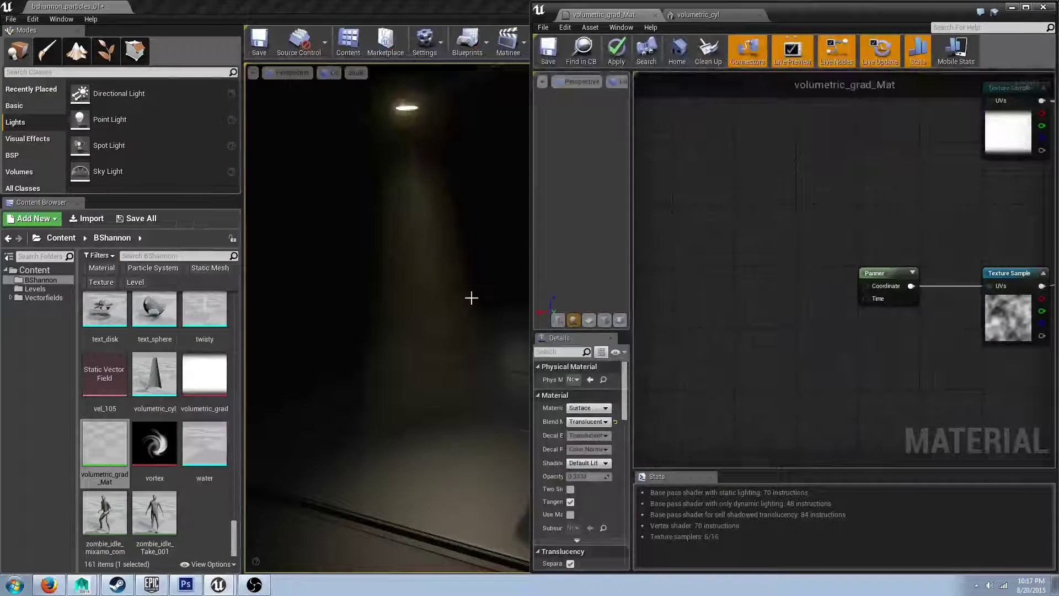
mouse_move(472, 297)
right_down()
mouse_move(448, 290)
mouse_move(489, 288)
right_up()
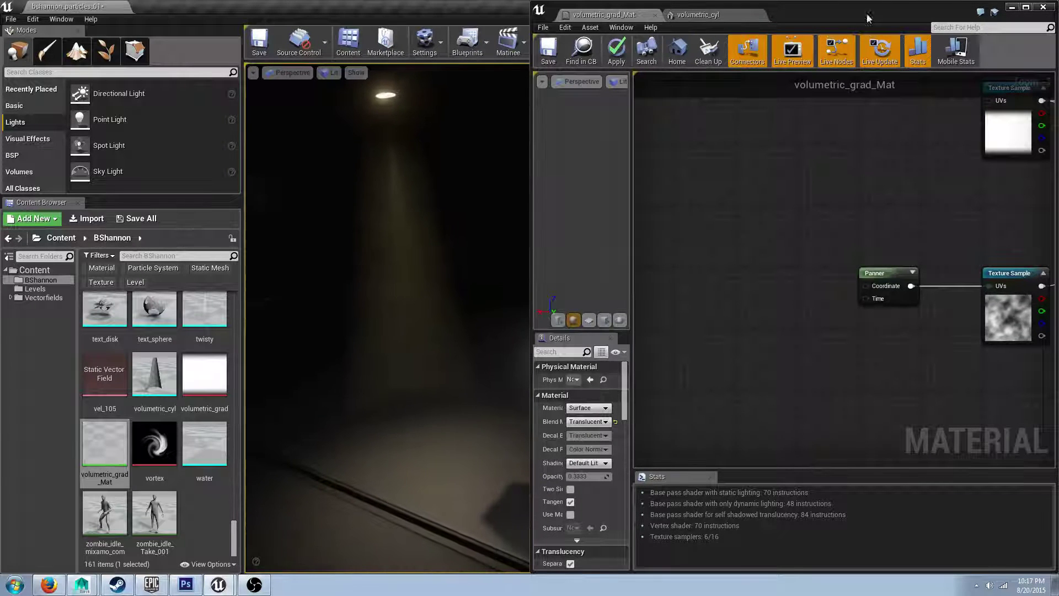
drag(809, 19, 796, 54)
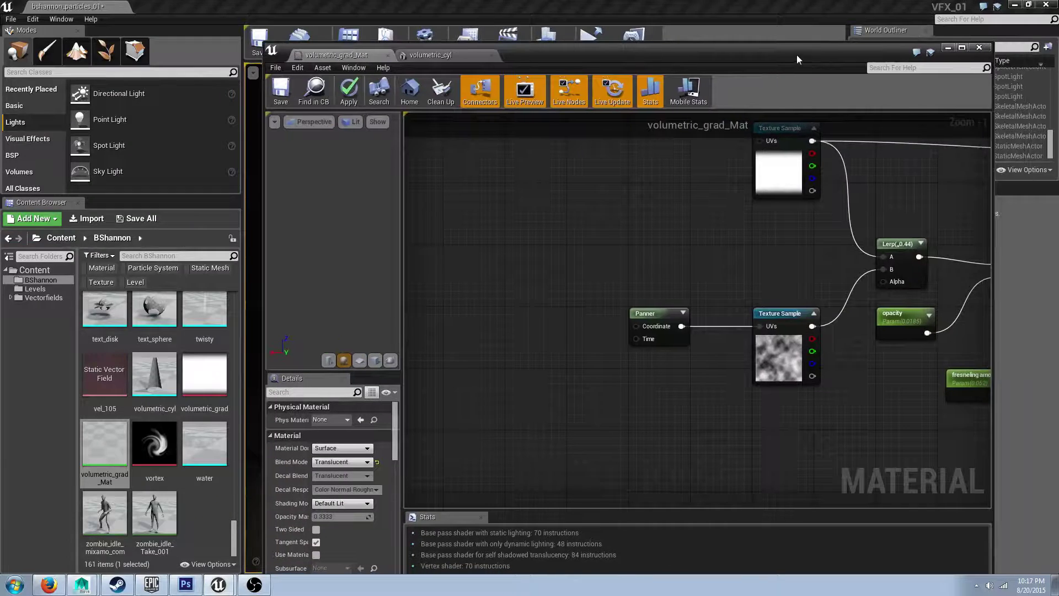
Connect the opacity Multiply node's output directly to the material's Opacity input, bypassing the Fresnel branch, and save the material.
double_click(796, 54)
right_drag(955, 214, 667, 187)
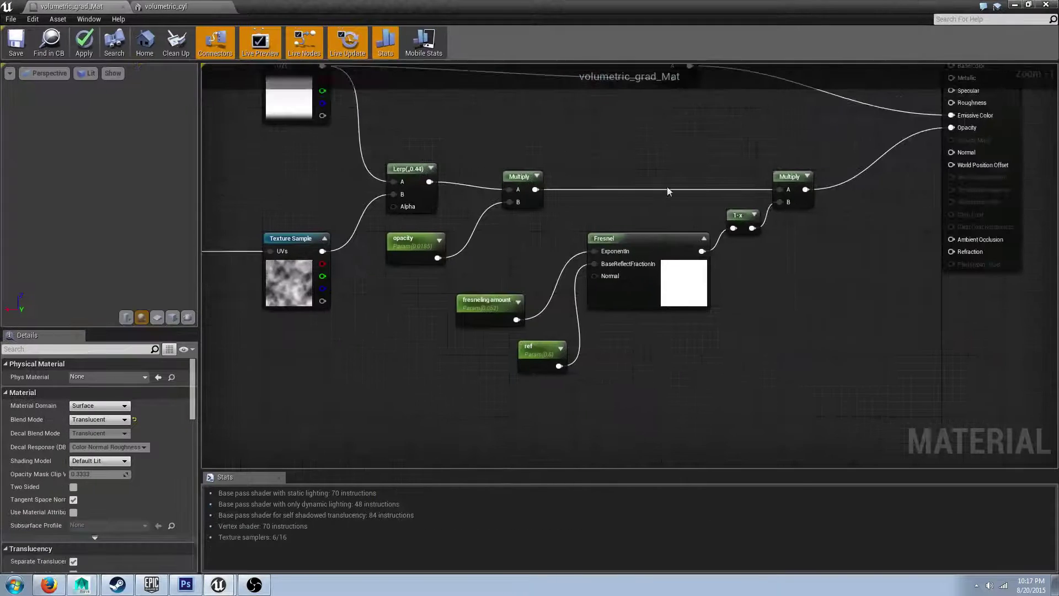
double_click(583, 2)
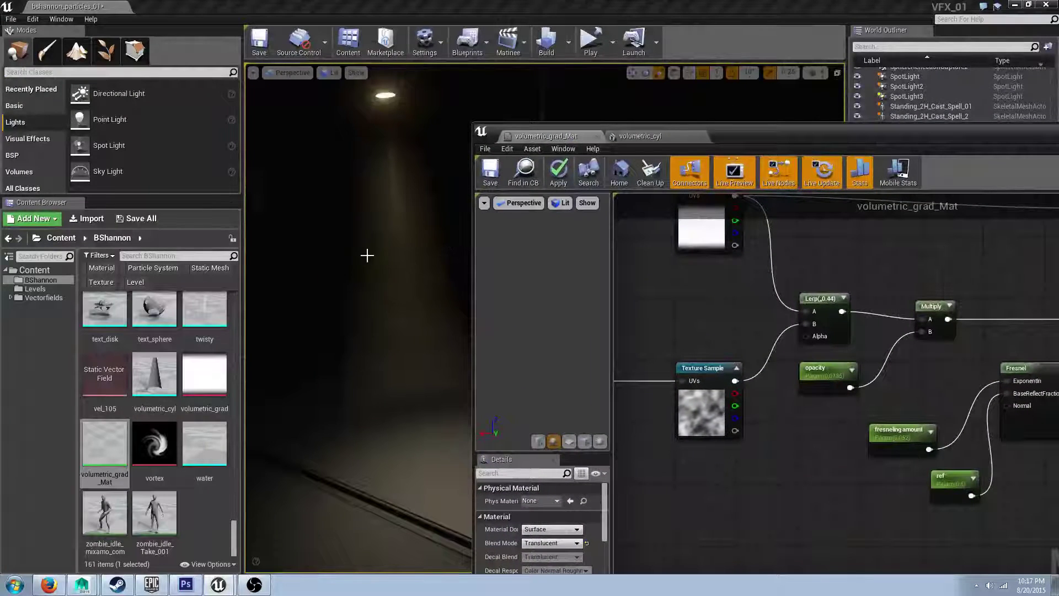
drag(795, 131, 737, 125)
double_click(719, 121)
right_drag(734, 239, 713, 263)
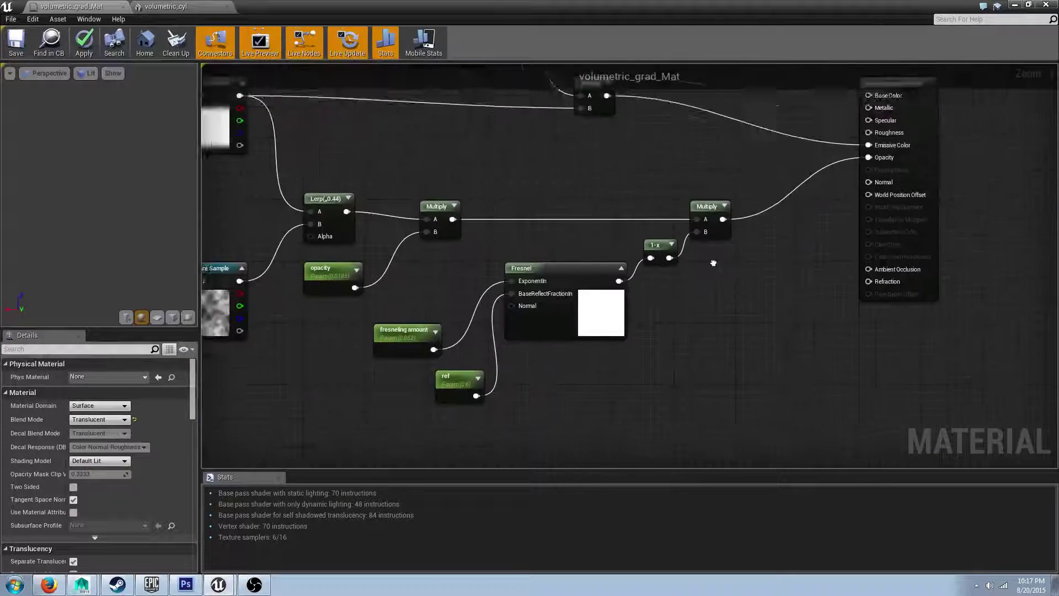
drag(434, 236, 849, 174)
drag(849, 6, 984, 111)
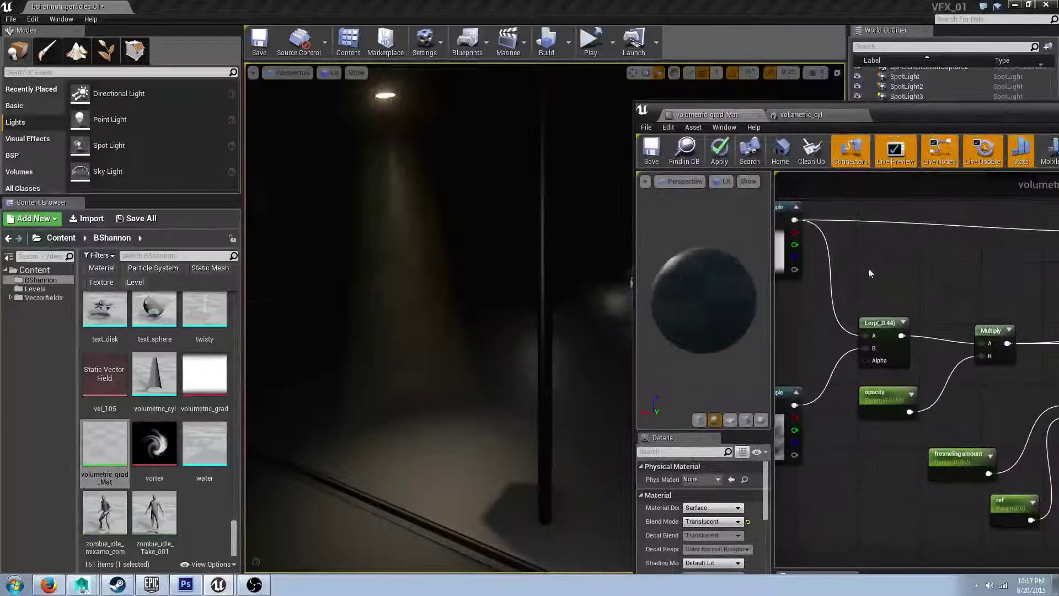
click(650, 151)
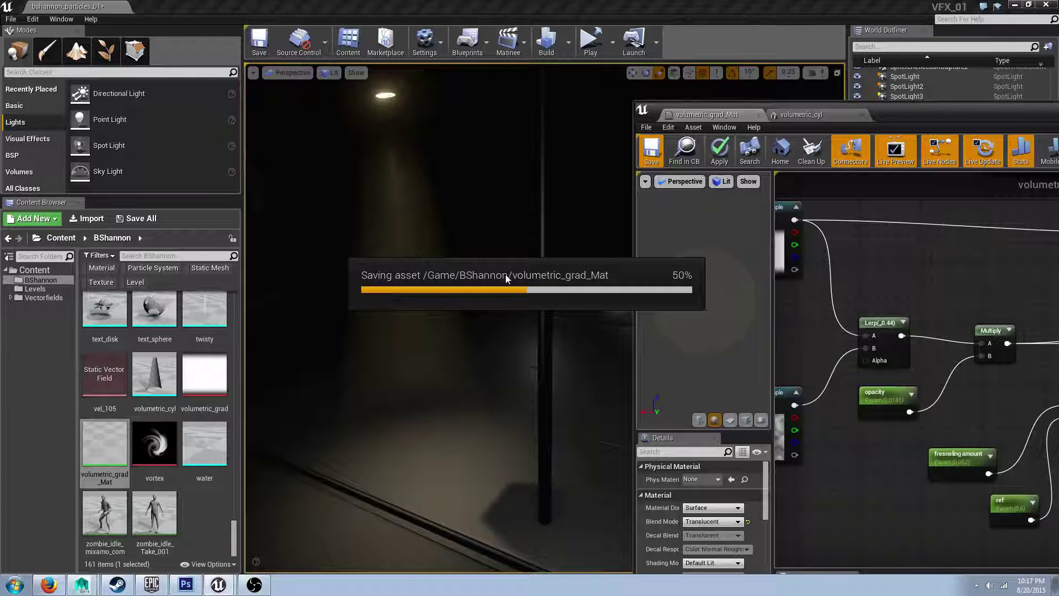
Examine the light cone in the level from several angles with the Fresnel branch bypassed, keeping the material graph beside it.
mouse_move(537, 260)
alt+mouse_down()
mouse_move(552, 308)
mouse_move(557, 253)
alt+mouse_up()
click(890, 116)
drag(890, 116, 729, 94)
double_click(729, 96)
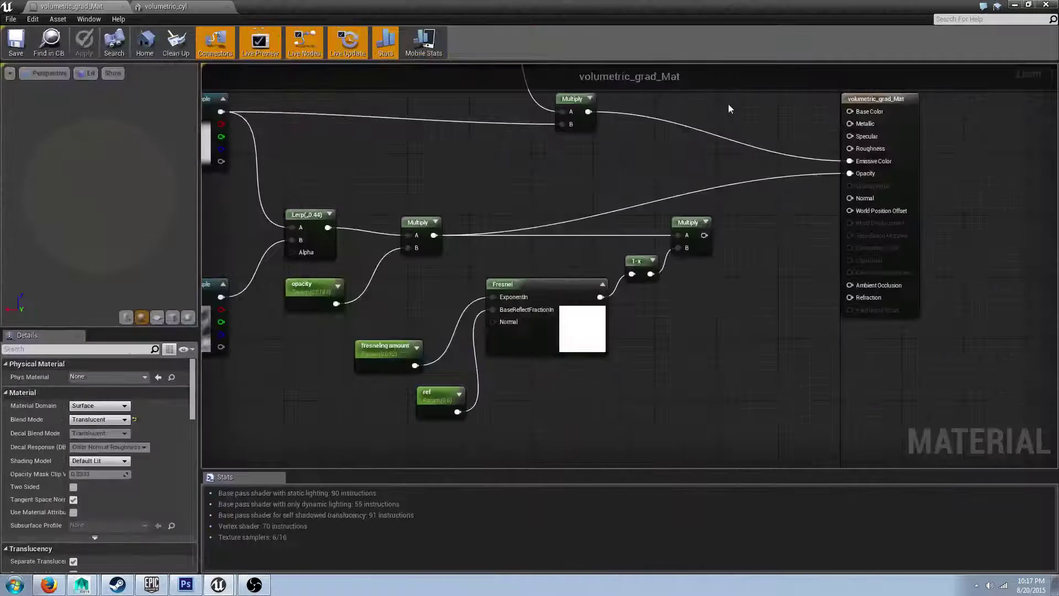
right_drag(680, 193, 722, 206)
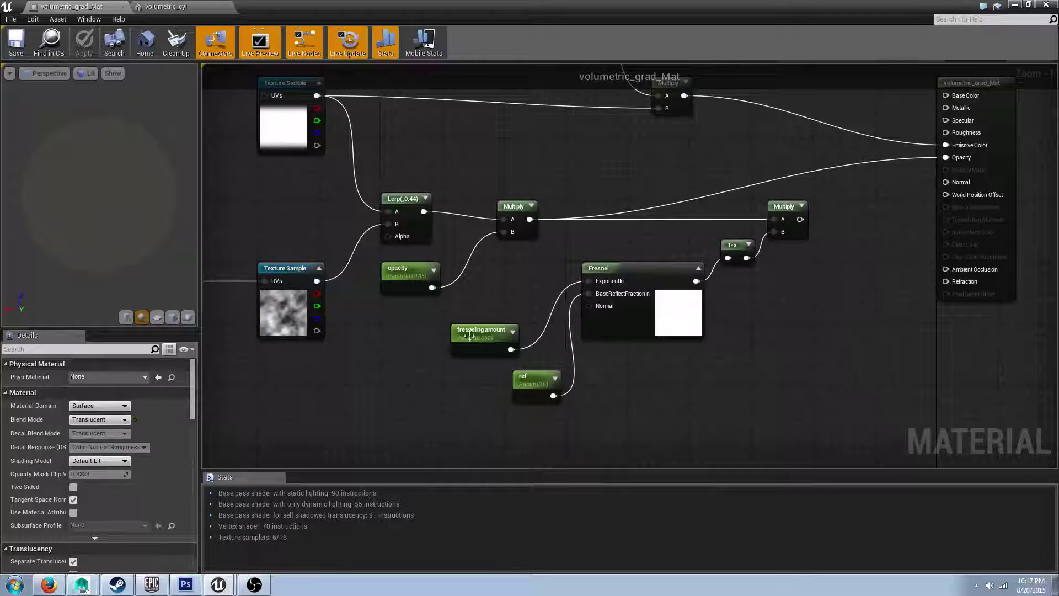
drag(612, 7, 872, 70)
right_drag(408, 240, 358, 264)
mouse_move(396, 148)
right_down()
mouse_move(399, 138)
mouse_move(396, 149)
right_up()
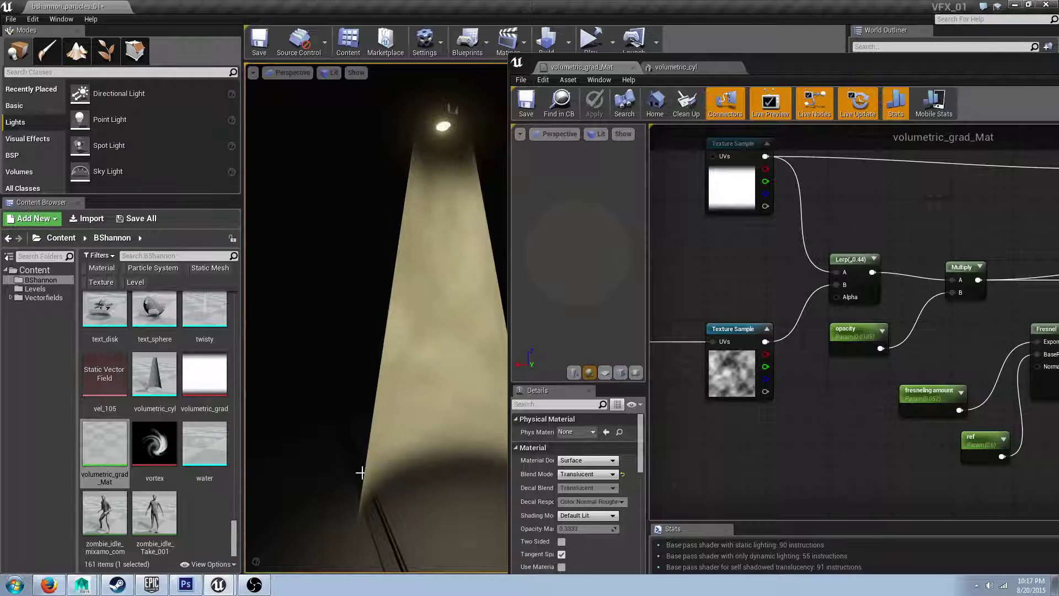
right_drag(452, 242, 485, 235)
key(s)
key(w)
key(w)
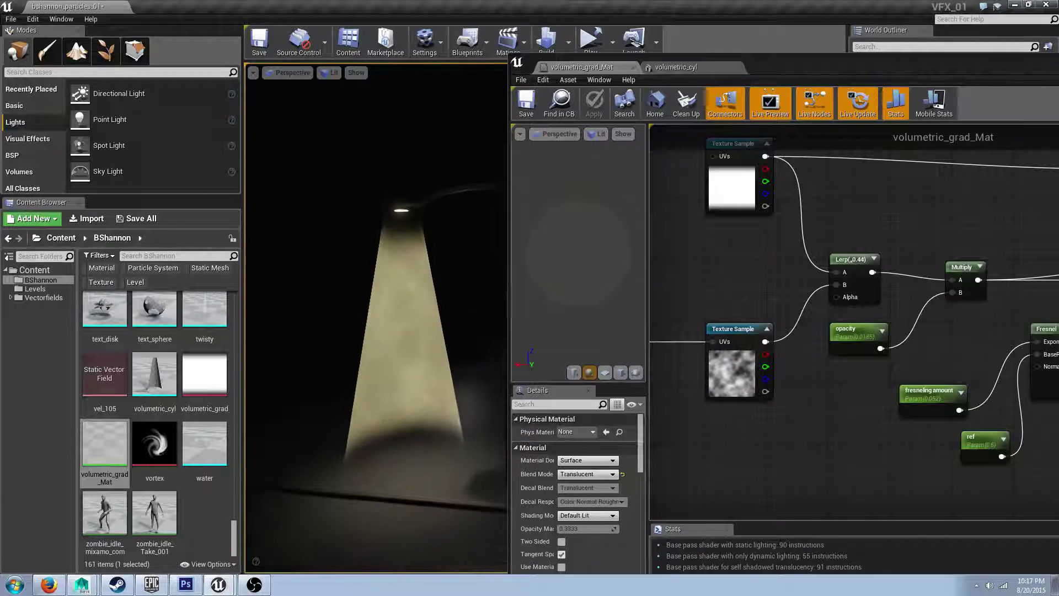
Reconnect the output of the Multiply node fed by 1-x to the material's Opacity input and save the material.
right_drag(918, 232, 703, 212)
right_drag(836, 277, 752, 292)
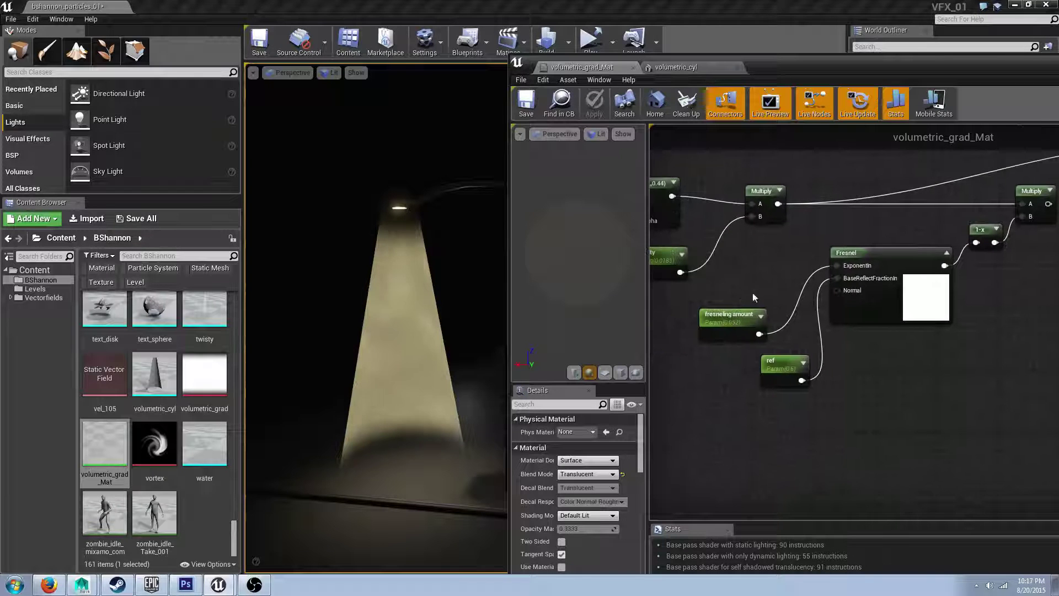
right_drag(881, 231, 752, 279)
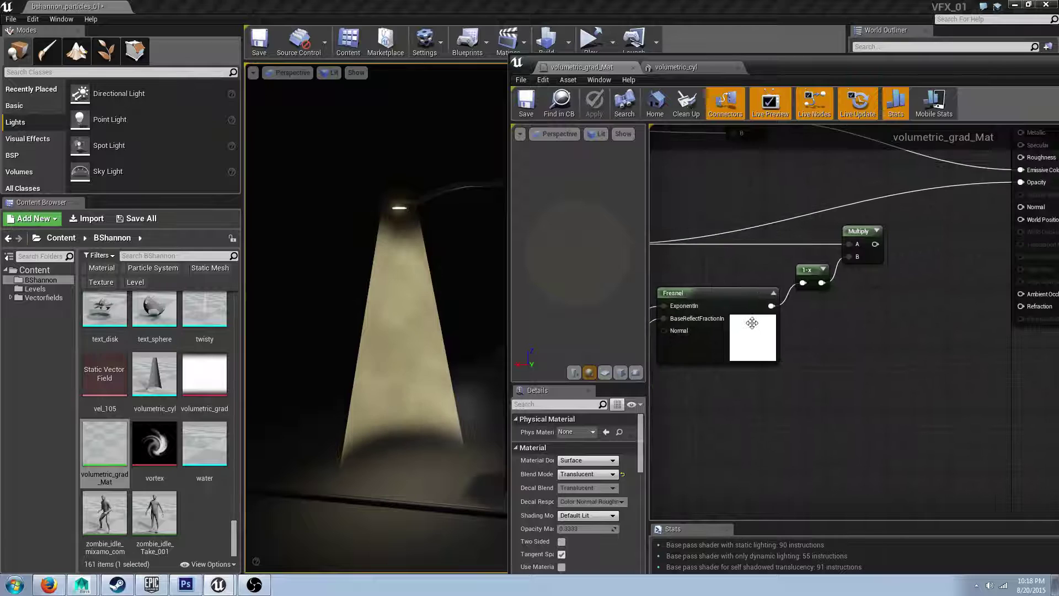
drag(783, 300, 788, 305)
click(822, 322)
right_drag(851, 296, 811, 309)
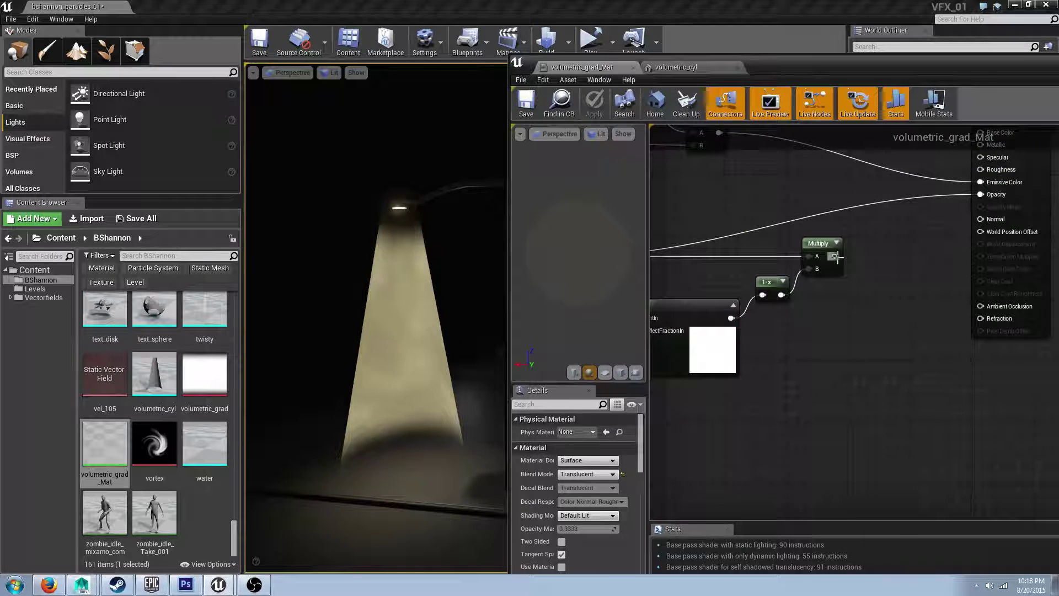
drag(836, 257, 981, 195)
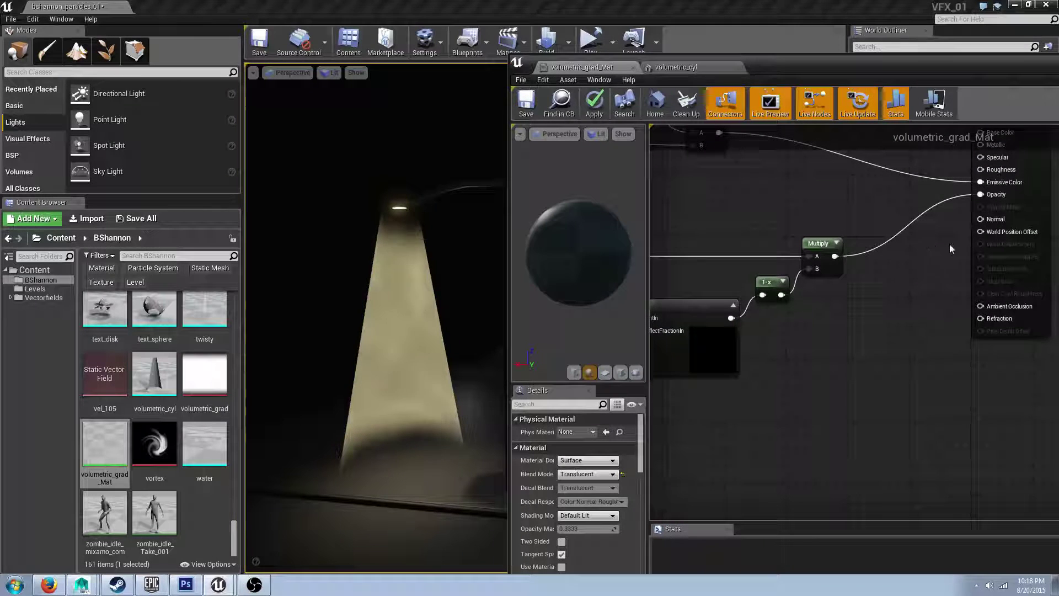
click(525, 108)
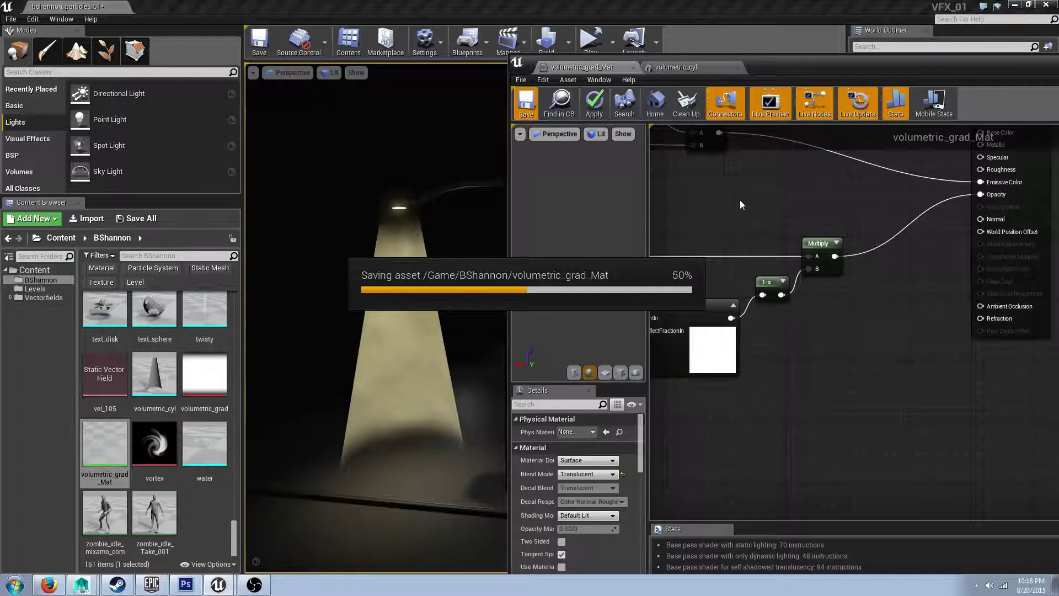
View the Fresnel-softened cone in the level and set the fresneling amount parameter's default value to 0.6.
right_drag(743, 191, 870, 187)
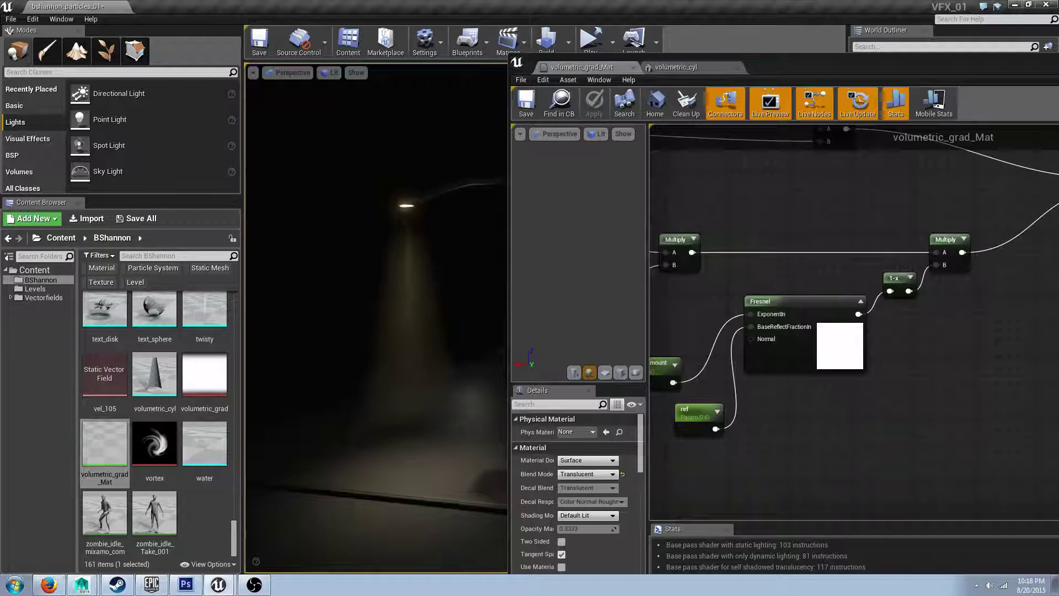
right_drag(381, 320, 348, 317)
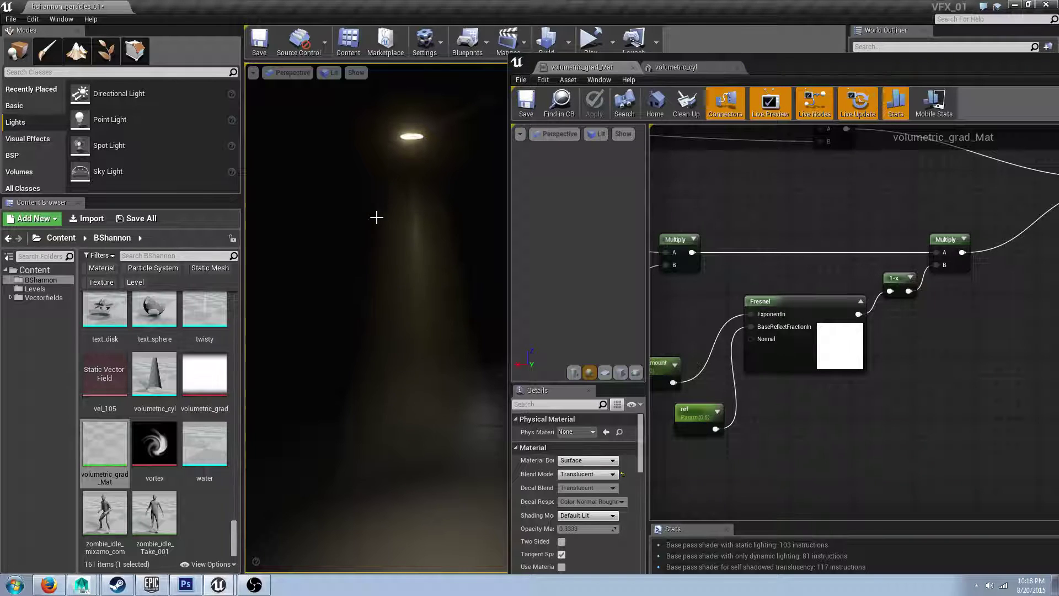
right_drag(456, 282, 515, 292)
right_drag(747, 307, 866, 281)
click(762, 344)
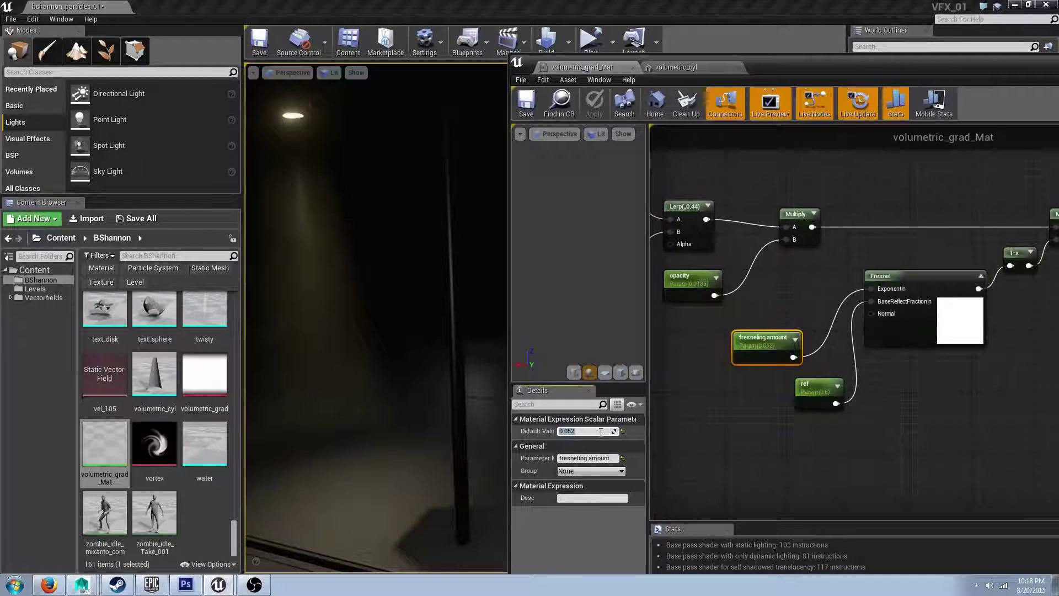
right_drag(420, 308, 378, 289)
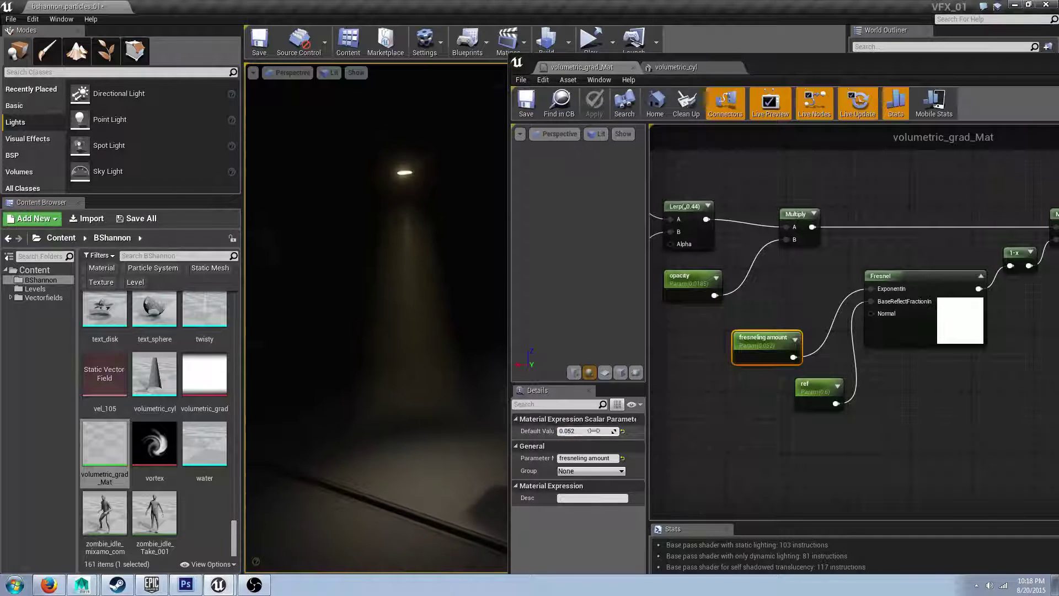
click(588, 435)
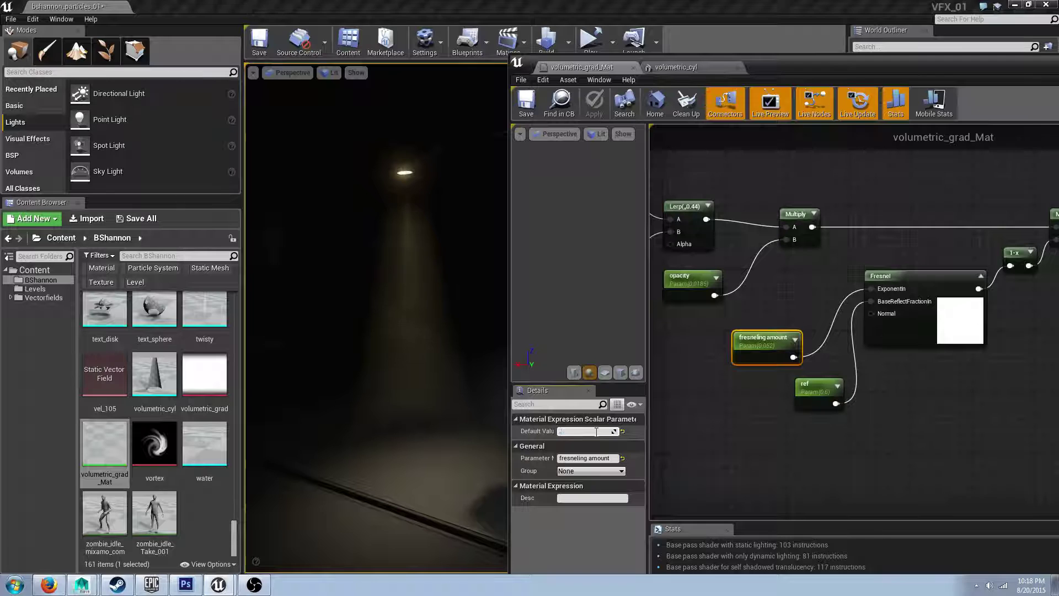
key(Return)
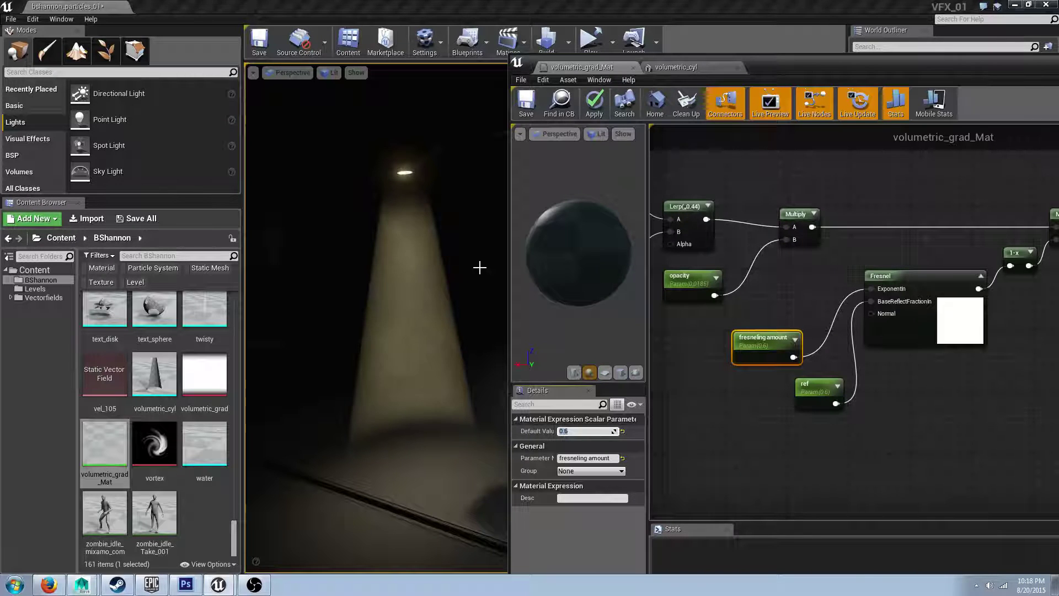
Try default values of 1, 3 and 600 for the fresneling amount parameter, comparing the cone's edges in the level.
mouse_move(444, 250)
right_down()
mouse_move(428, 248)
mouse_move(441, 259)
mouse_move(445, 250)
right_up()
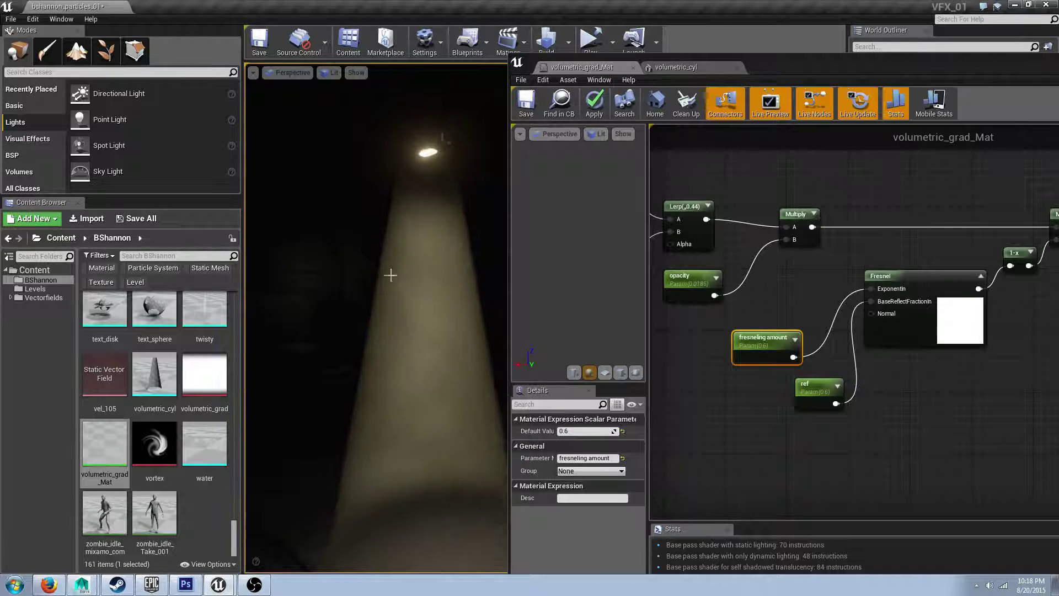
click(580, 432)
text(1)
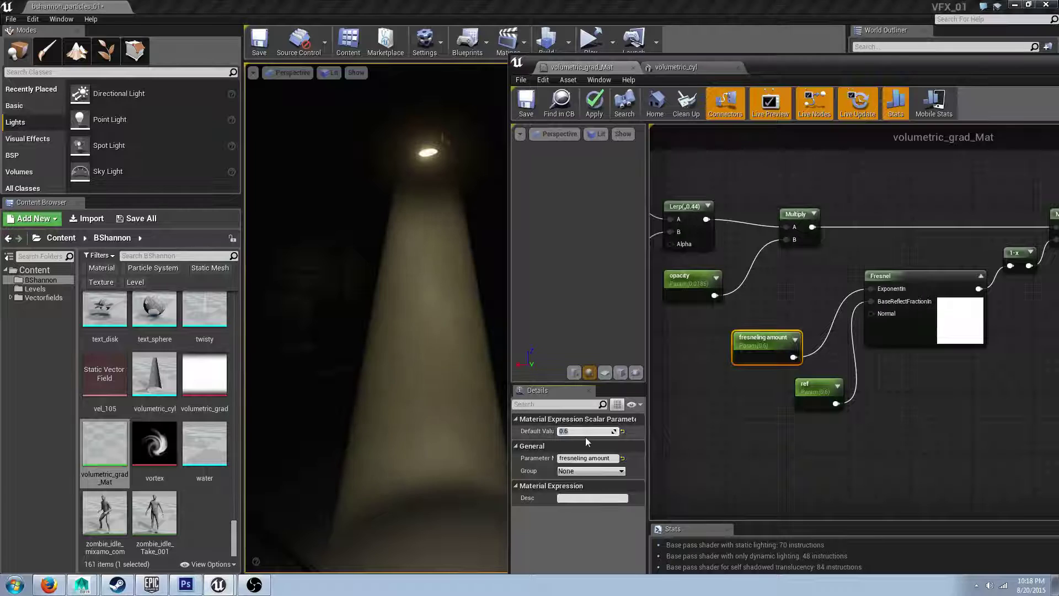
key(Return)
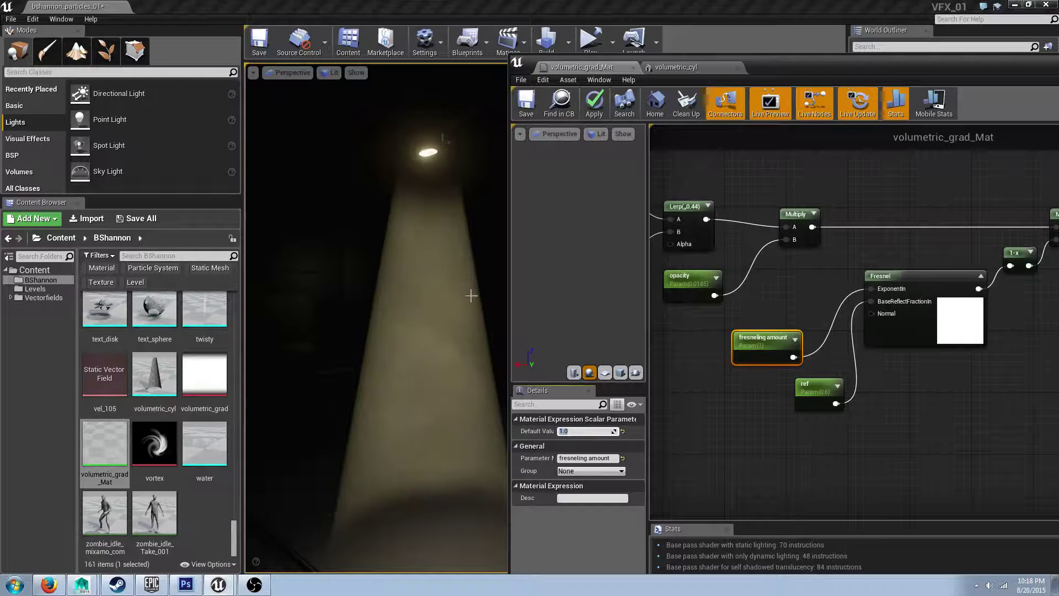
text(3)
key(Return)
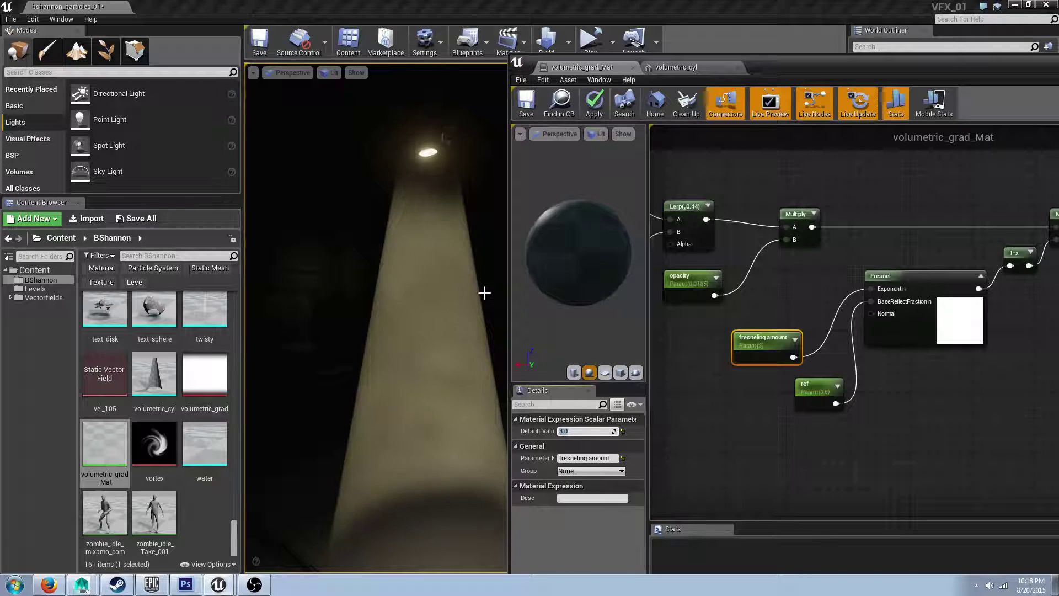
click(572, 432)
text(60)
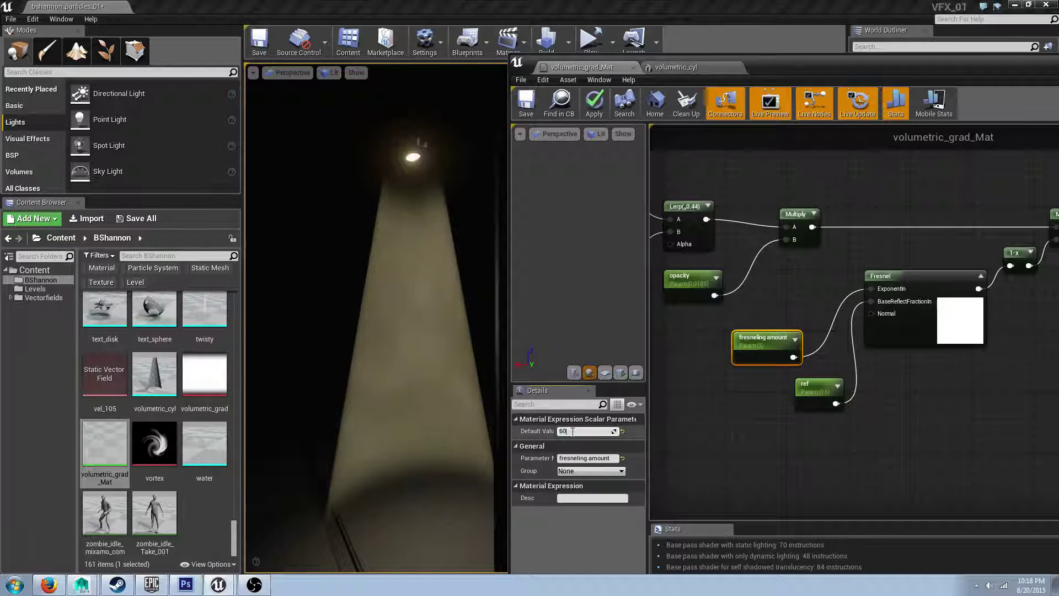
text(0)
key(Return)
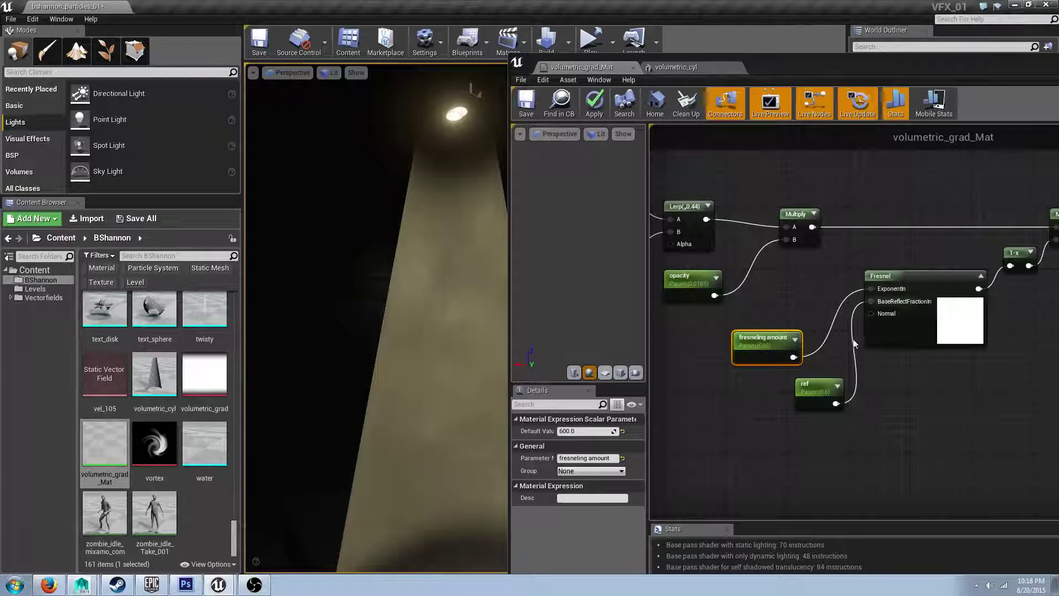
Set the fresneling amount's default value to 0.052 and view the streetlight cone around the level with the material editor moved aside.
click(587, 431)
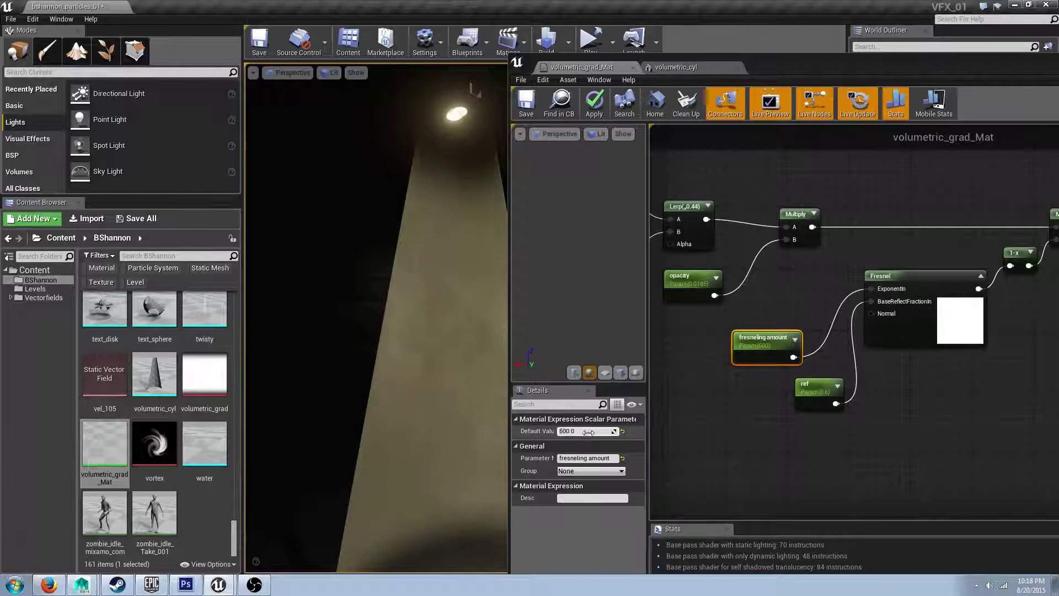
text(0.052)
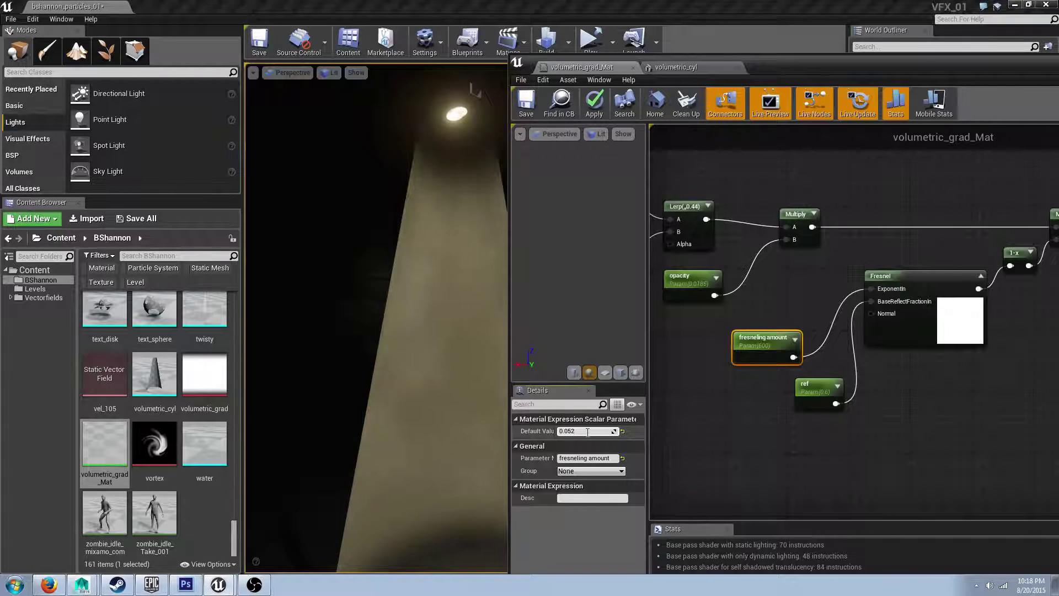
key(Return)
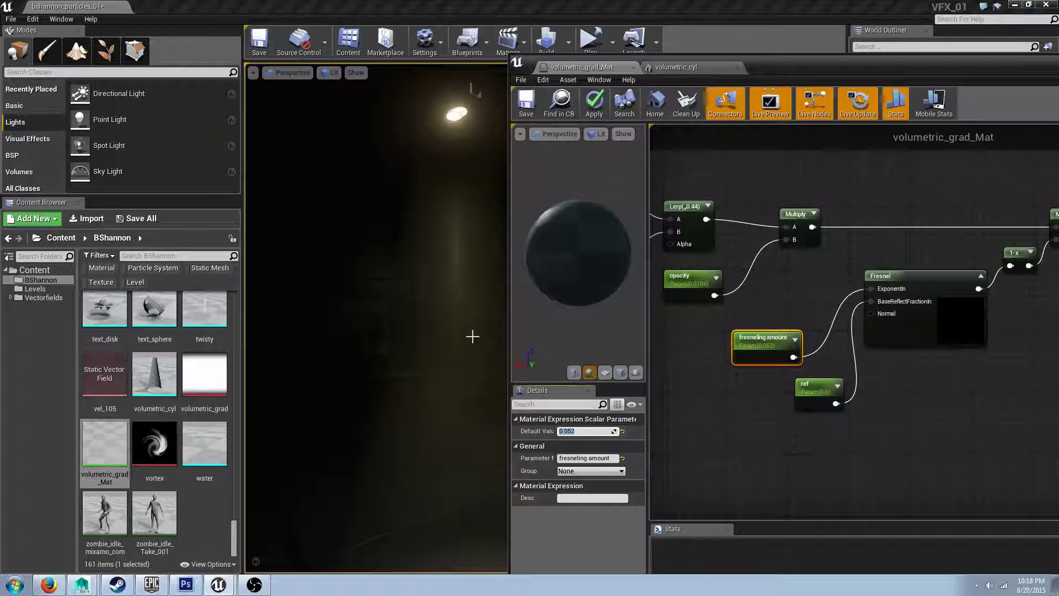
right_drag(376, 331, 421, 320)
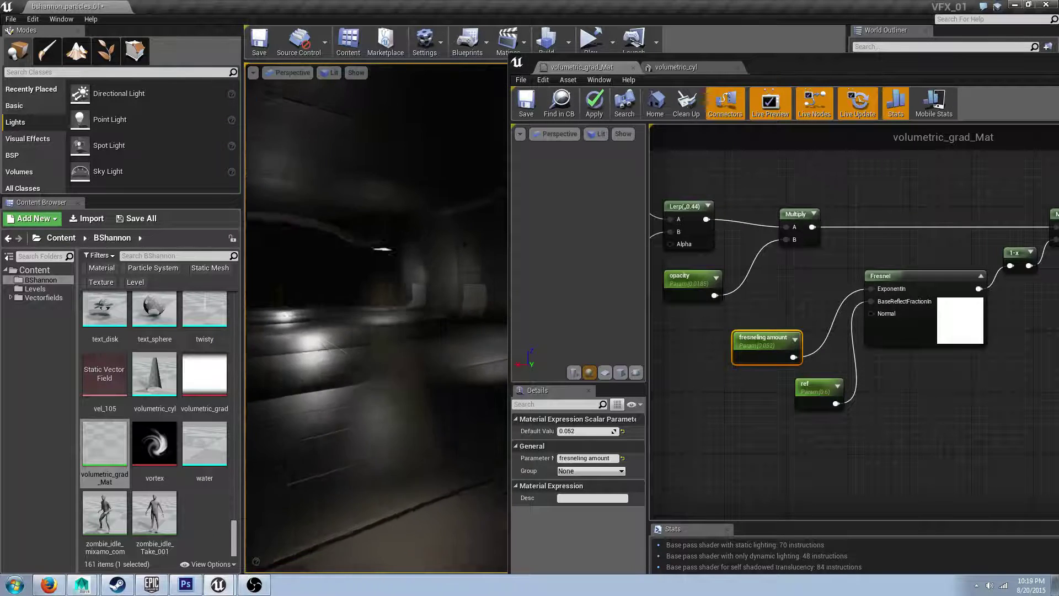
drag(744, 55, 852, 467)
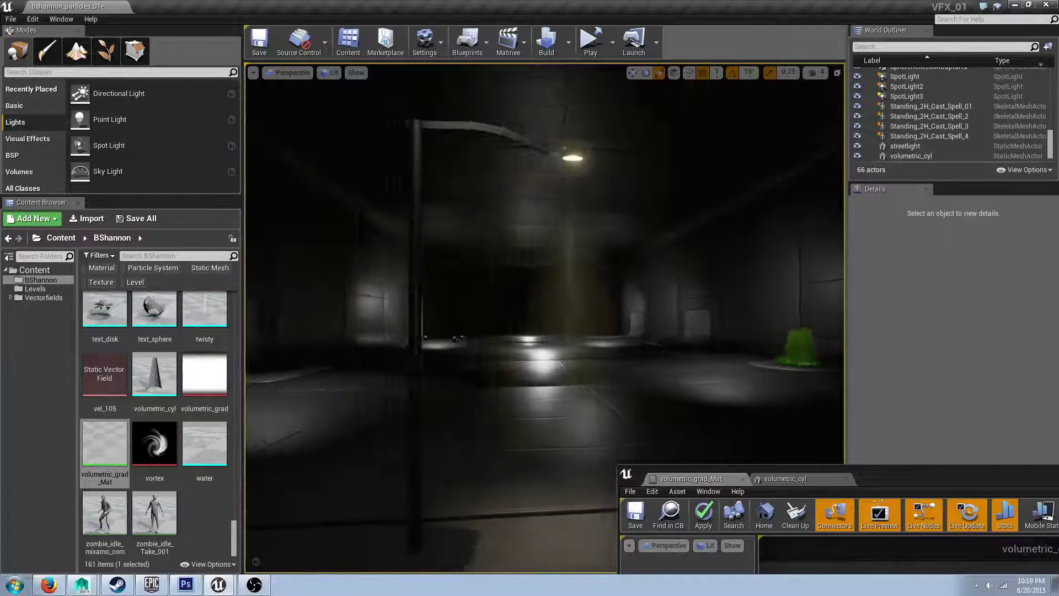
right_drag(640, 295, 639, 295)
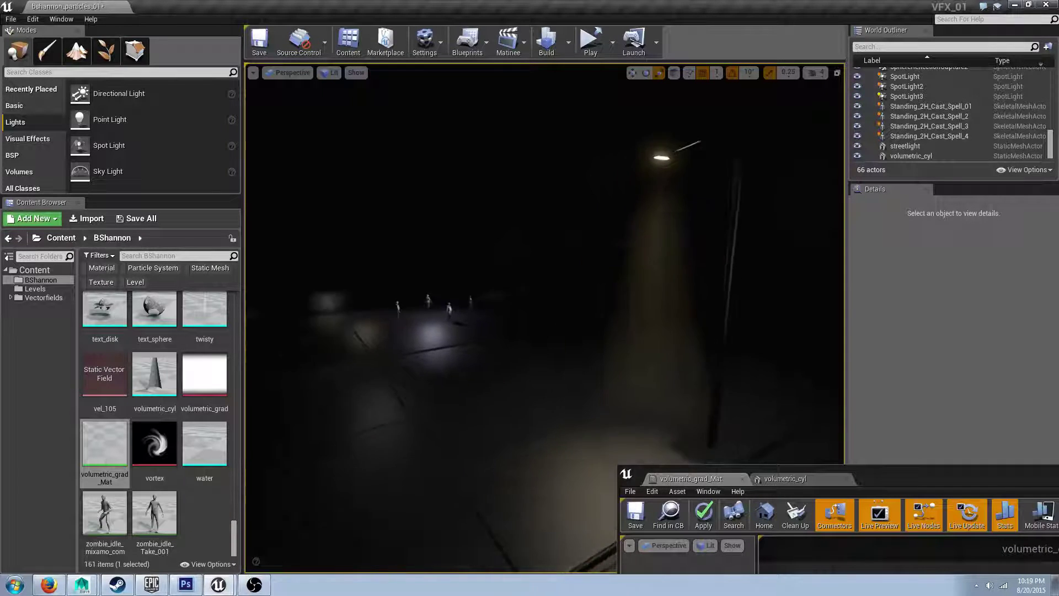
Place the material editor beside the level's light cone and select the ref parameter node in the graph.
drag(901, 474, 837, 163)
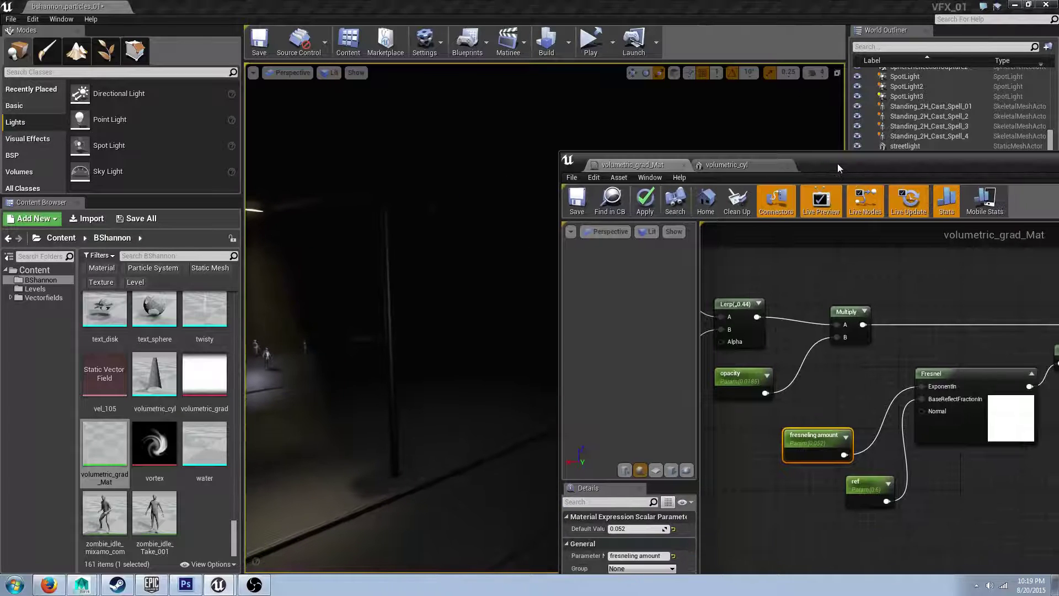
double_click(837, 163)
right_drag(445, 289, 672, 337)
click(615, 330)
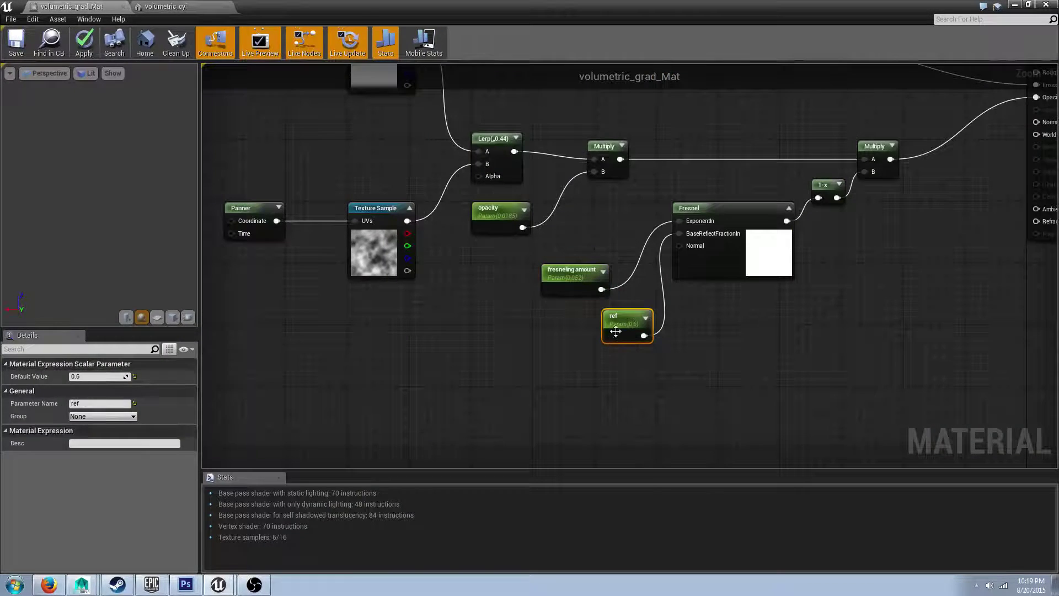
drag(812, 6, 816, 38)
right_drag(395, 326, 342, 326)
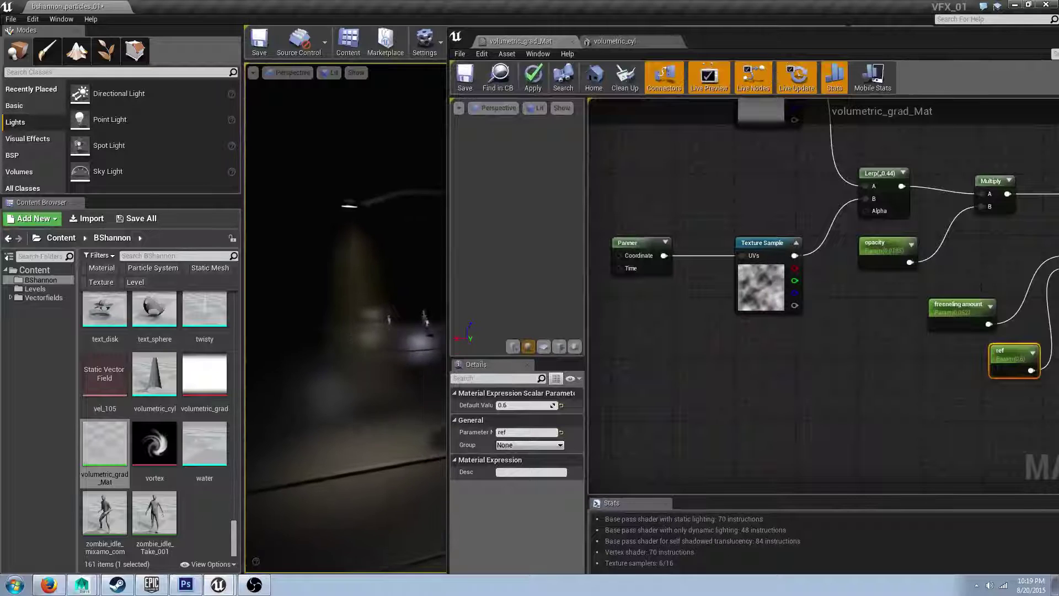
Try default values of 0.2, 0.9 and 0.6 for the ref parameter, comparing the streetlight cone in the level.
click(533, 406)
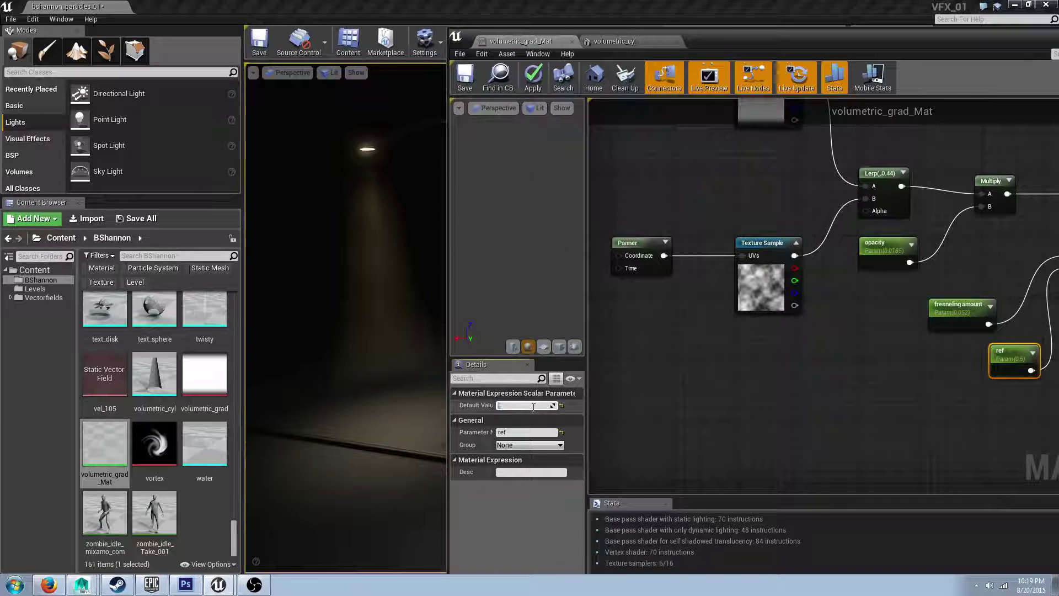
text(0.2)
key(Return)
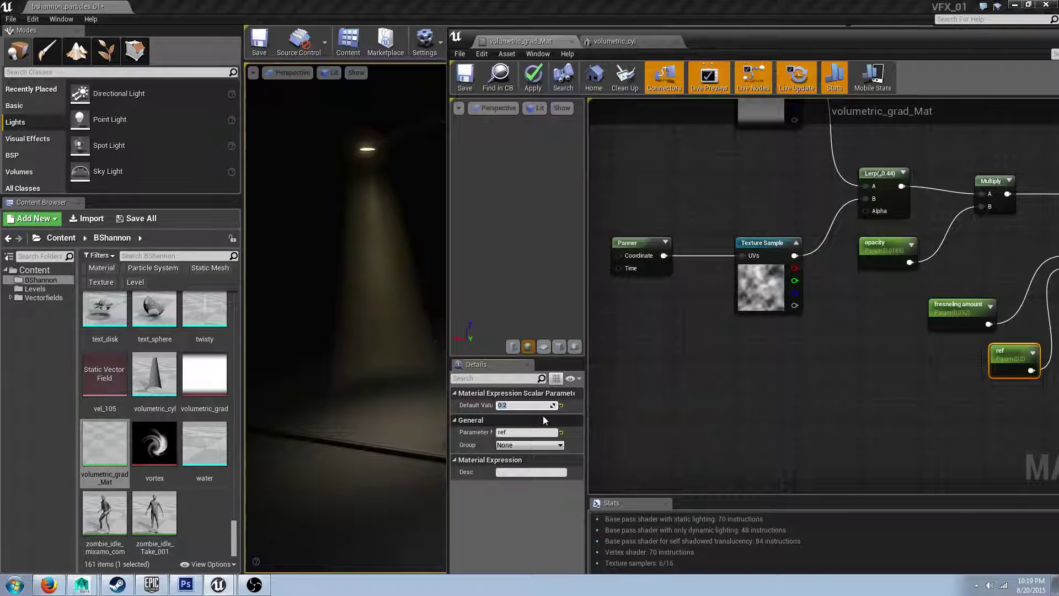
key(BackSpace)
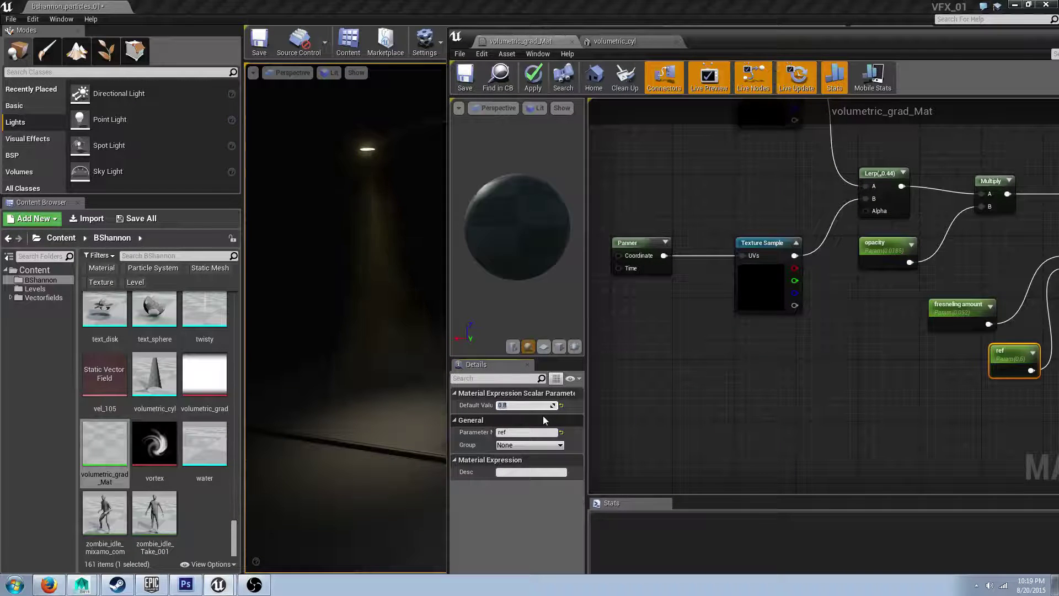
text(0.8)
key(Return)
mouse_move(375, 227)
right_down()
mouse_move(342, 256)
mouse_move(375, 227)
right_up()
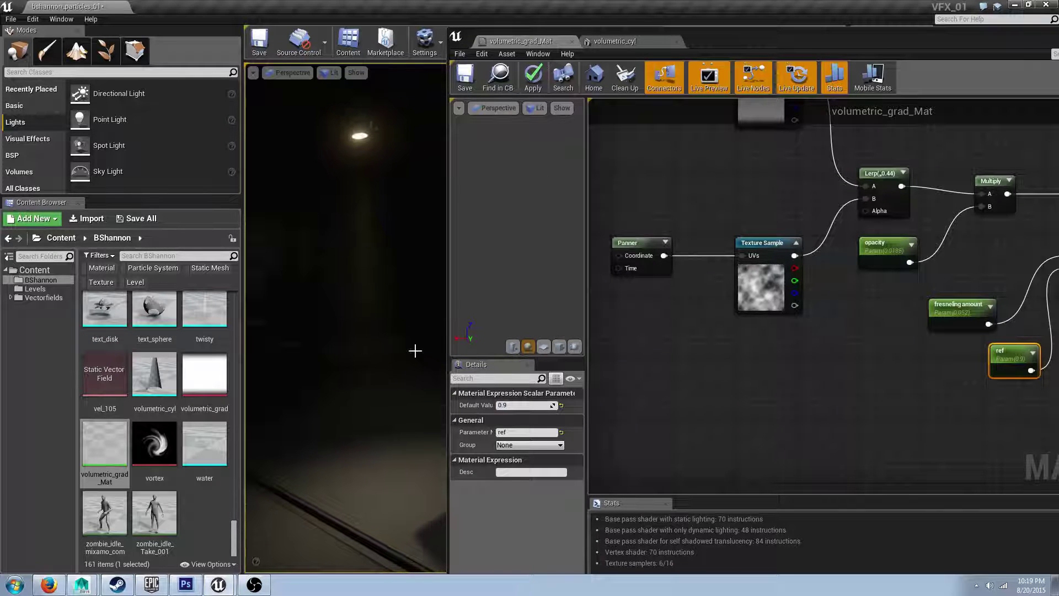
click(506, 406)
text(.6)
key(Return)
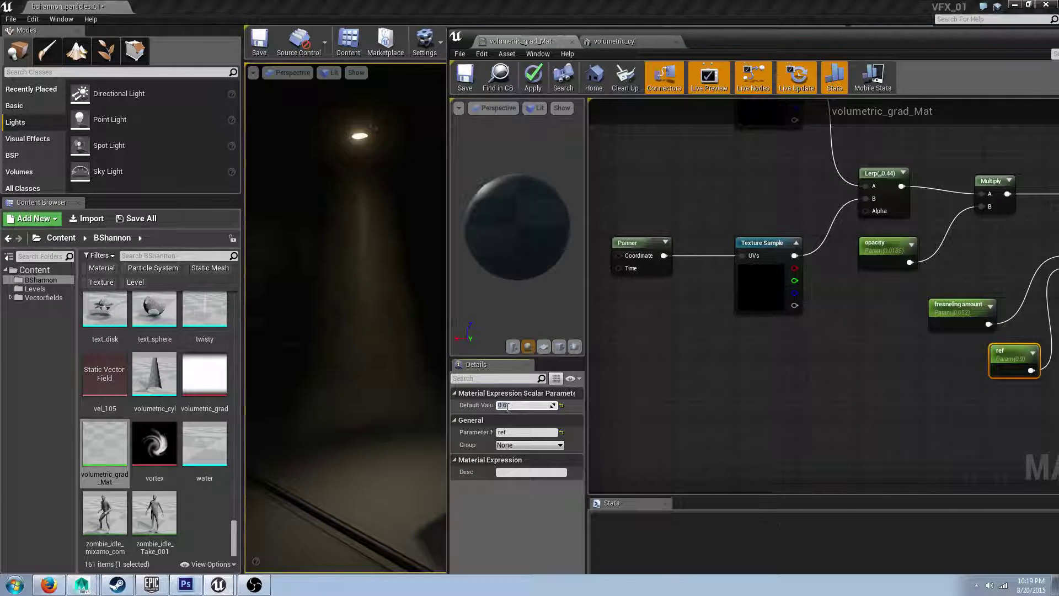
mouse_move(435, 306)
right_down()
mouse_move(450, 276)
mouse_move(435, 306)
right_up()
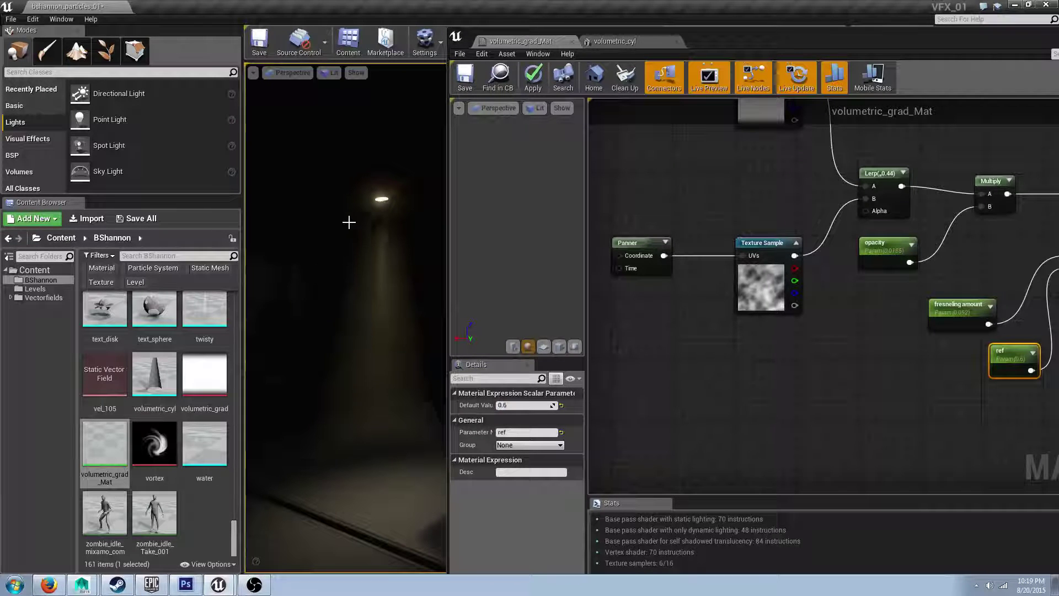
Set the ref parameter's default value to 0.75 and view the light cone from several angles in the level.
click(506, 406)
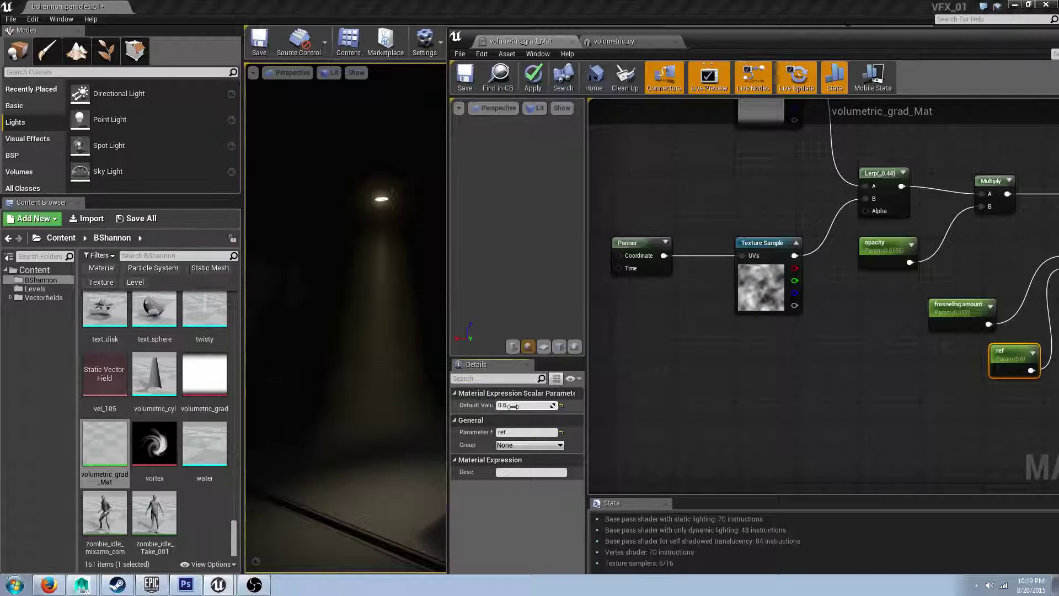
text(0.75)
key(Return)
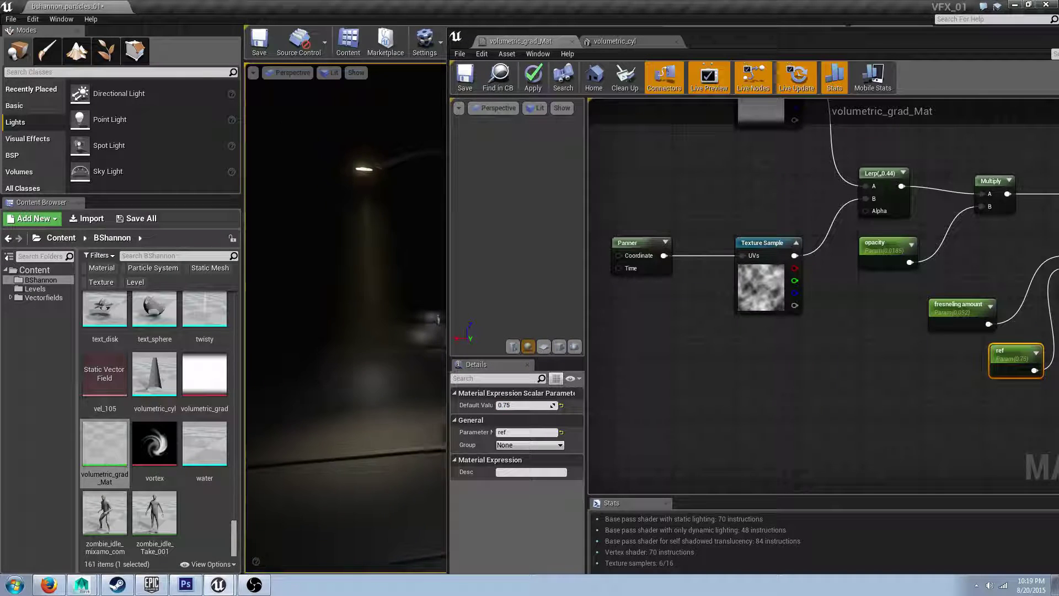
right_drag(417, 317, 350, 320)
right_drag(440, 330, 440, 331)
Review the opacity network from the gradient and clouds textures through Lerp, the opacity parameter, Fresnel and 1-x to the last Multiply.
right_drag(675, 347, 591, 363)
scroll(590, 363, down, 2)
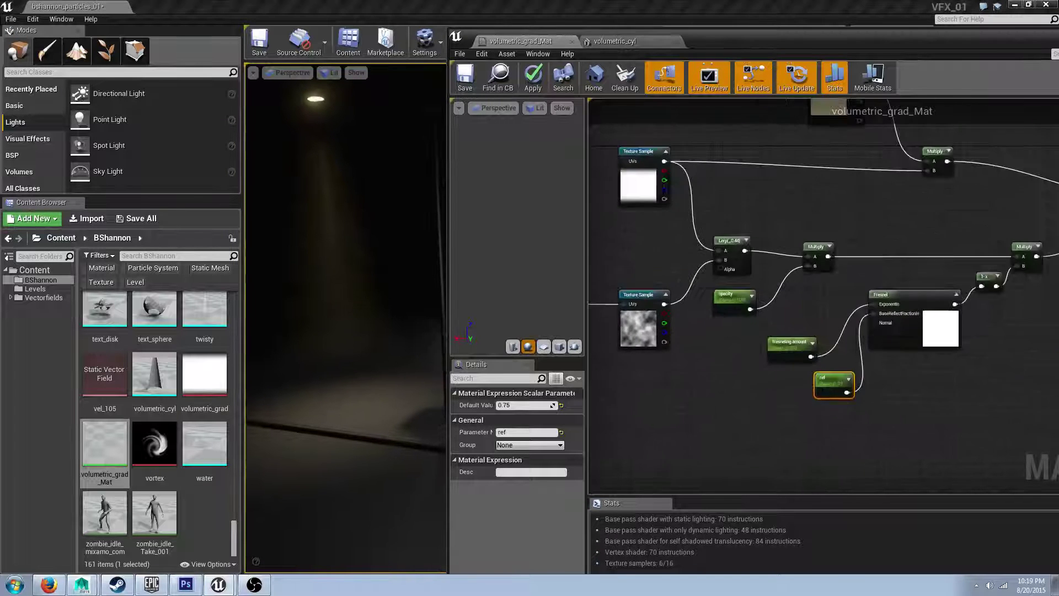
right_drag(875, 344, 738, 354)
scroll(720, 285, up, 3)
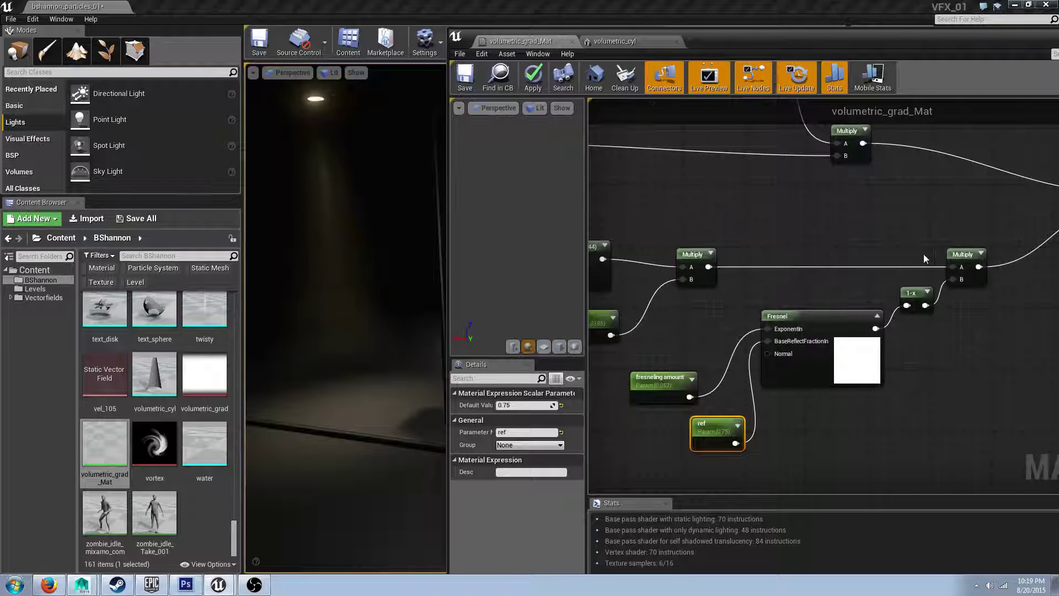
scroll(923, 253, down, 2)
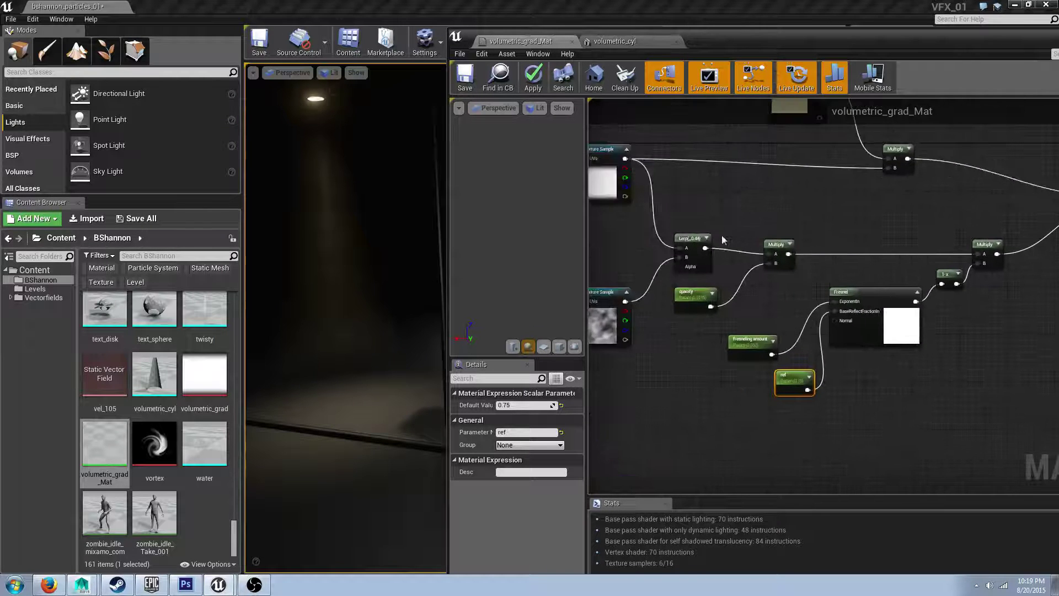
right_drag(775, 229, 834, 234)
drag(786, 307, 795, 306)
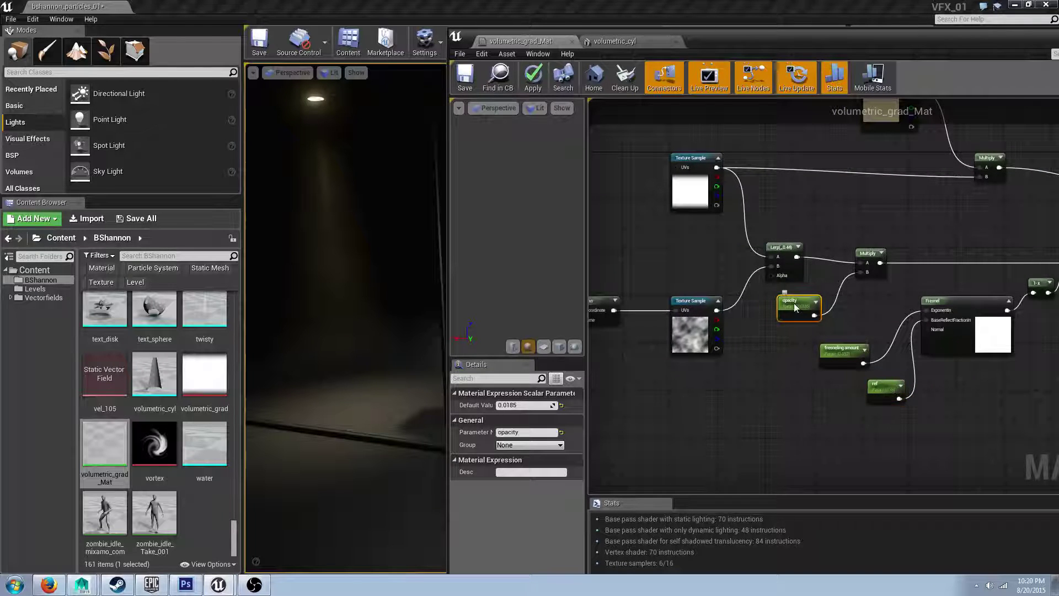
right_drag(881, 318, 691, 320)
right_drag(775, 269, 796, 256)
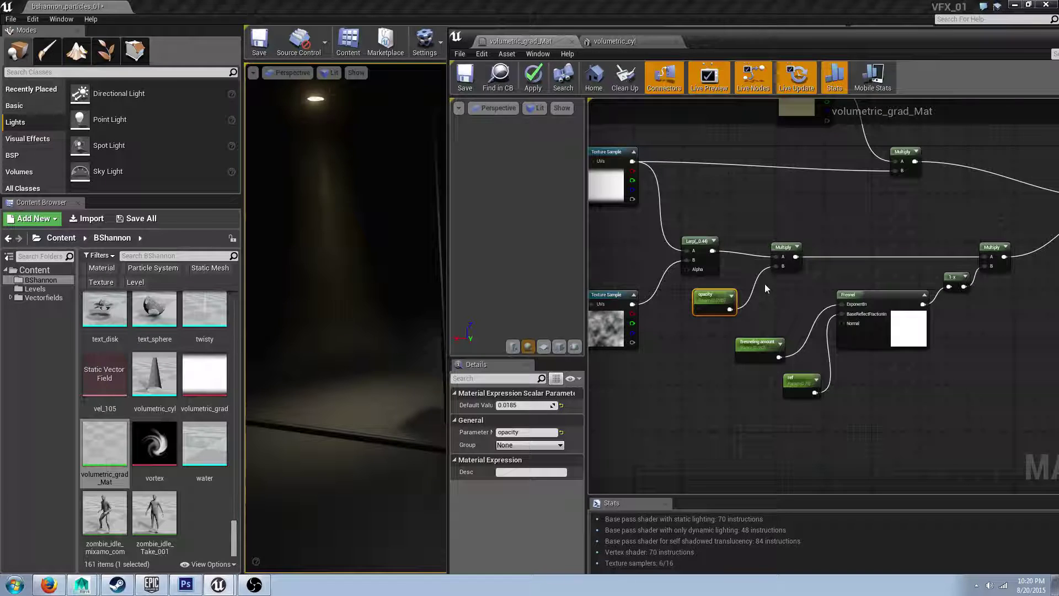
right_drag(764, 284, 886, 292)
Move the gradient Texture Sample node farther from the Lerp node and check the cone in the level.
drag(746, 205, 698, 206)
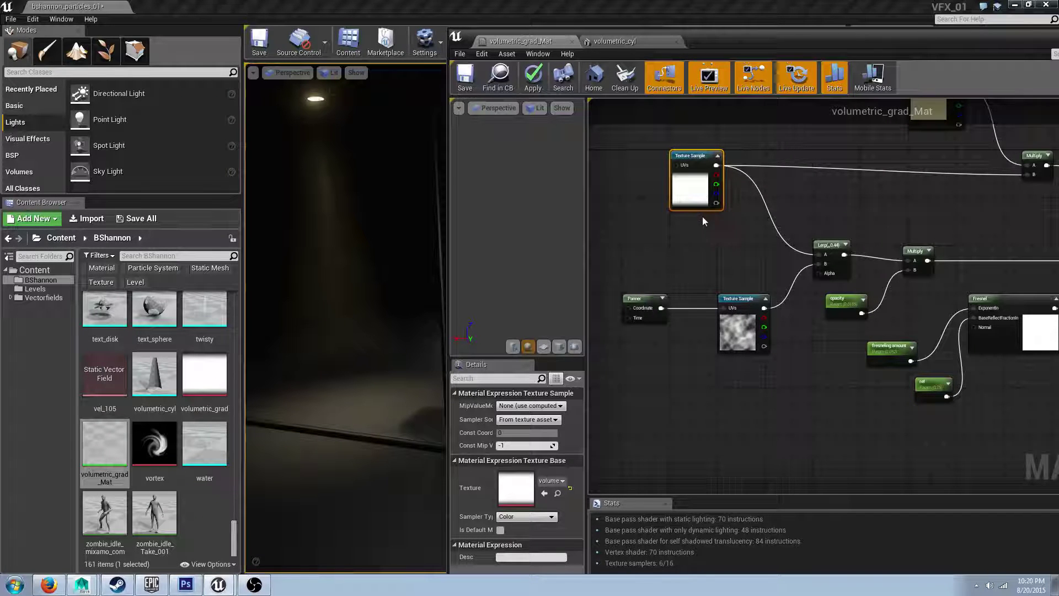
right_drag(701, 211, 751, 243)
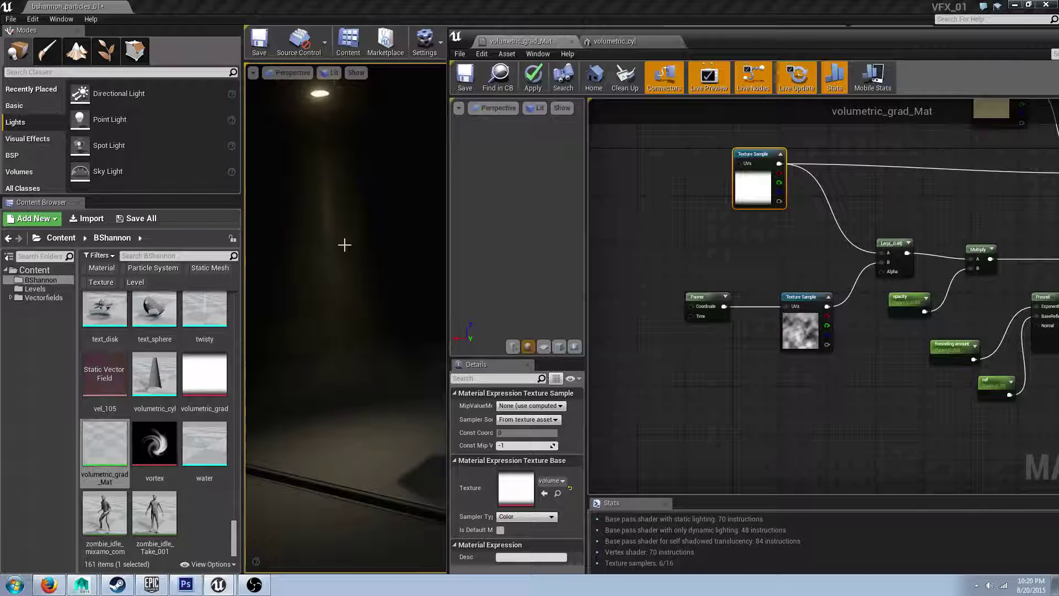
mouse_move(770, 270)
right_down()
mouse_move(728, 266)
mouse_move(781, 267)
right_up()
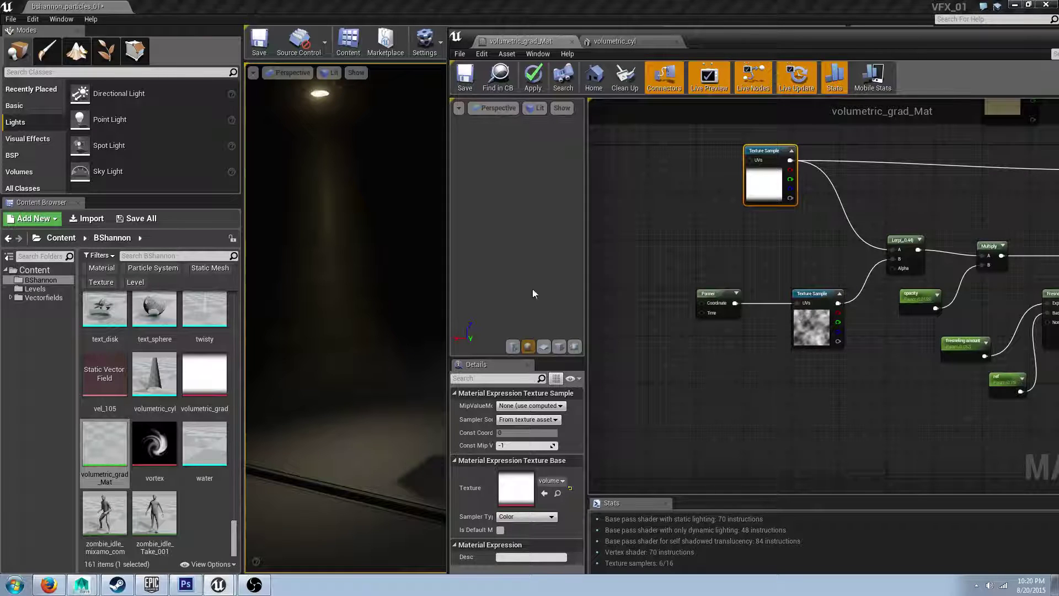
Disconnect the clouds Texture Sample from the Lerp's B input, save the material and view the cone without clouds in the level.
alt+click(886, 259)
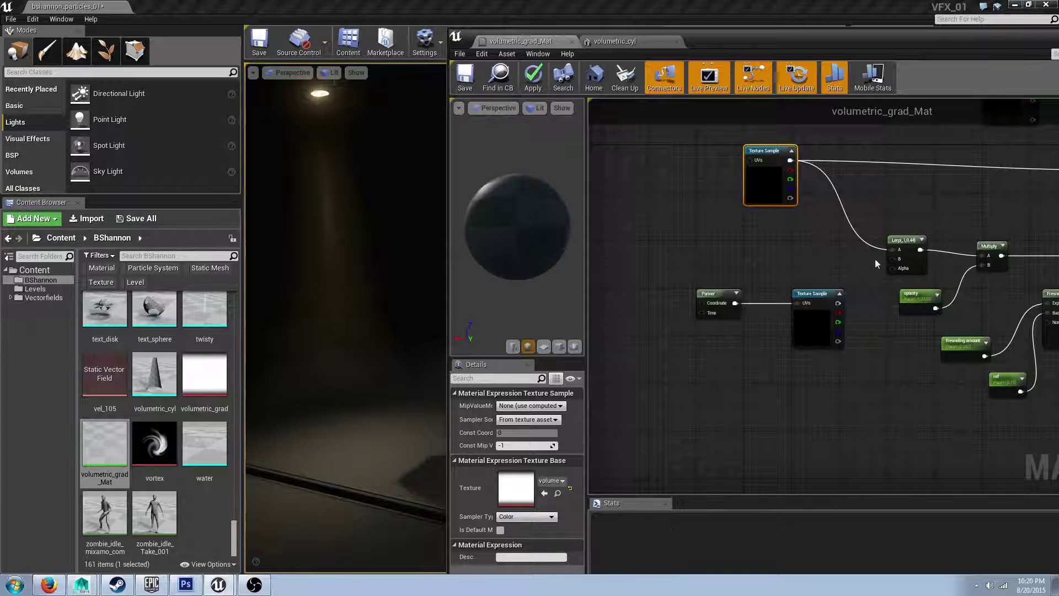
click(464, 84)
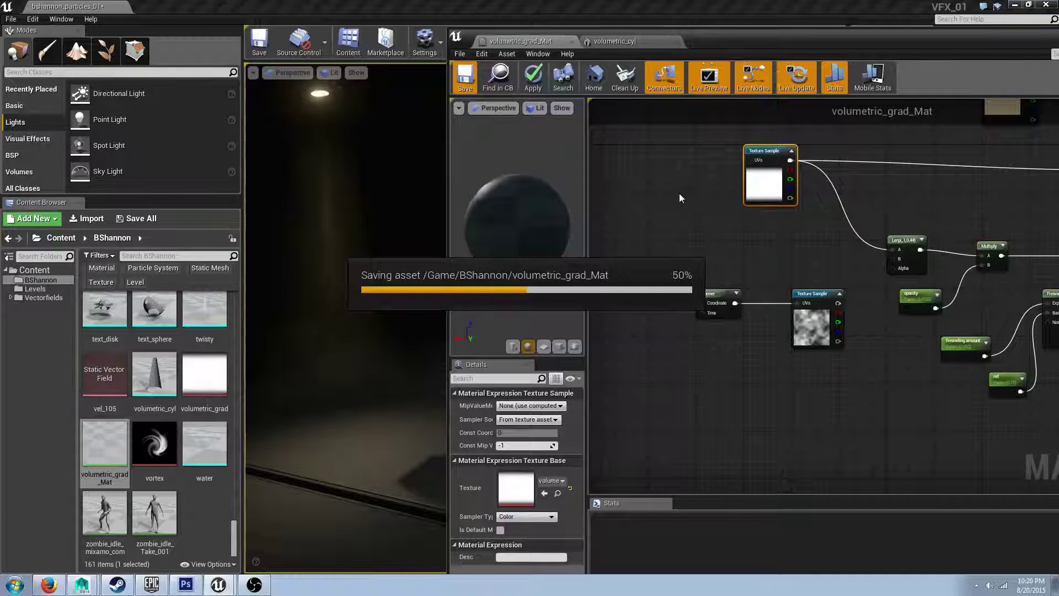
right_drag(362, 260, 353, 258)
drag(342, 261, 358, 281)
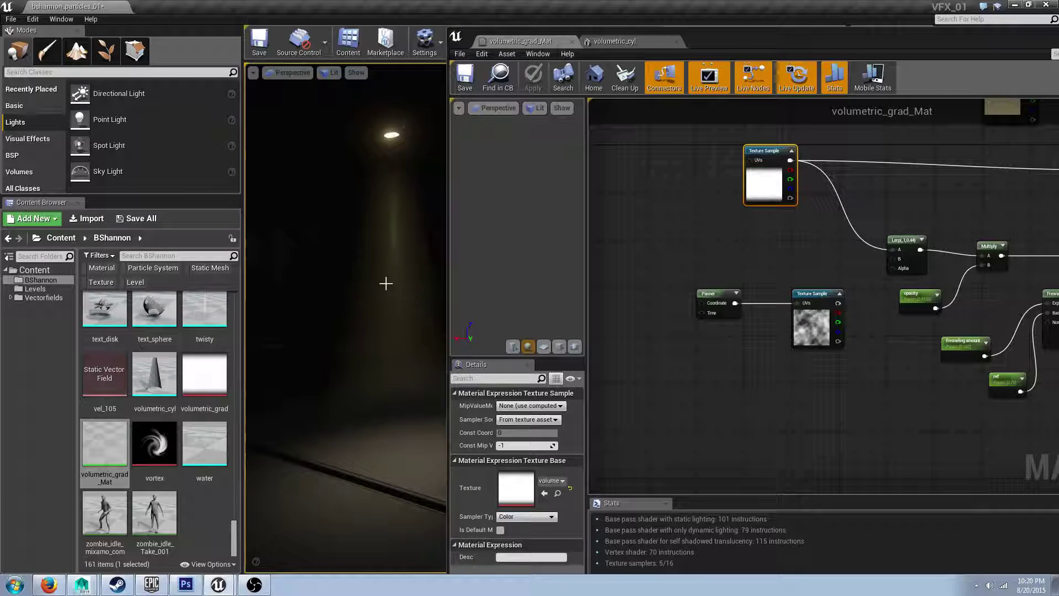
mouse_move(397, 251)
right_down()
mouse_move(428, 254)
mouse_move(408, 247)
right_up()
drag(389, 284, 394, 249)
mouse_move(359, 289)
mouse_down()
mouse_move(350, 284)
mouse_move(359, 279)
mouse_move(366, 287)
mouse_move(345, 293)
mouse_up()
drag(347, 241, 347, 240)
Reconnect the clouds Texture Sample to the Lerp's B input, save the material and view the cone in the level.
drag(838, 303, 893, 259)
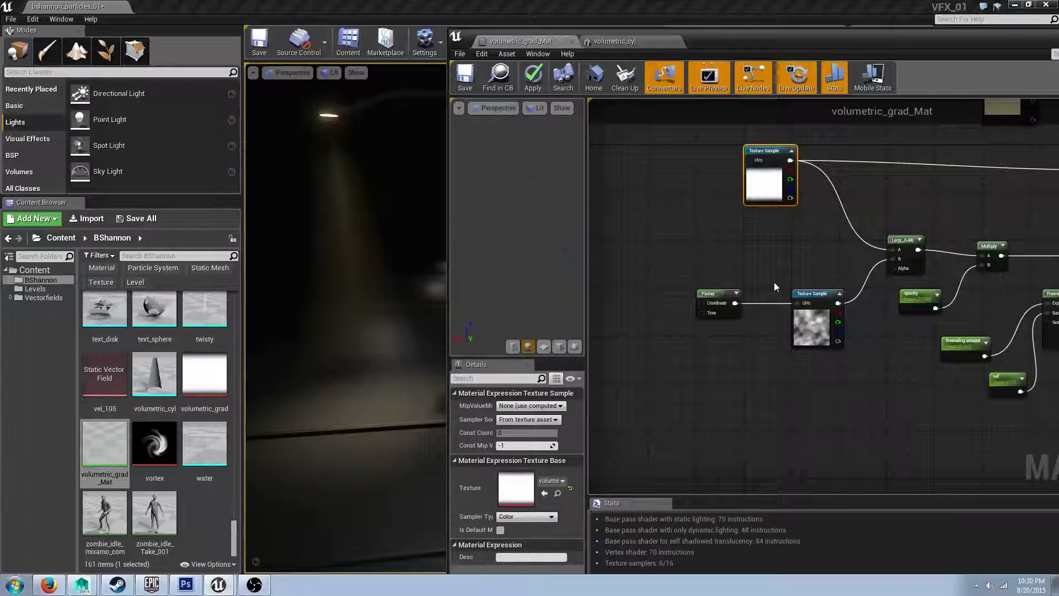
click(465, 80)
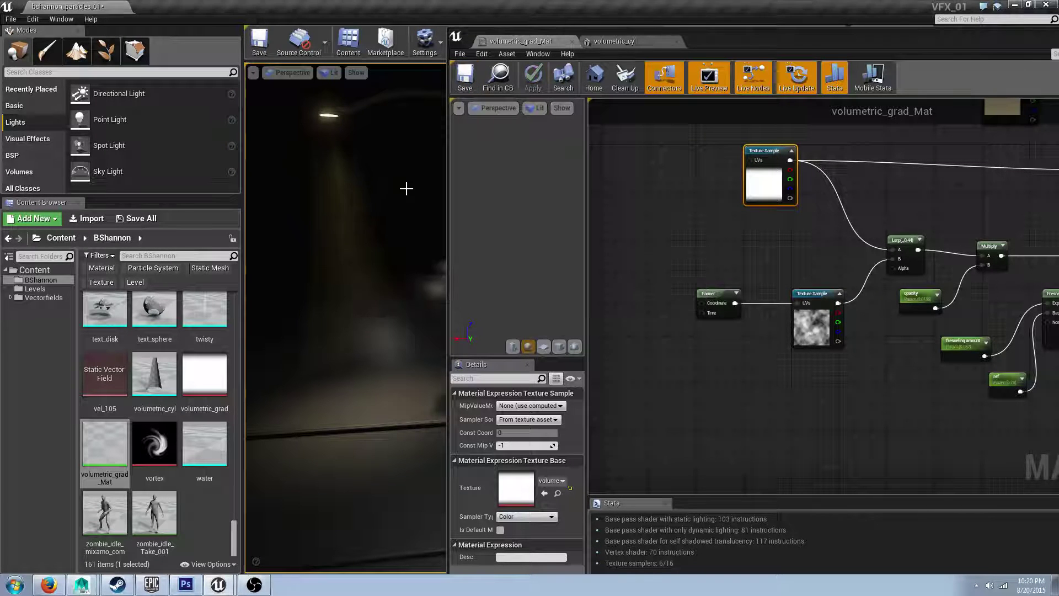
right_drag(405, 188, 364, 165)
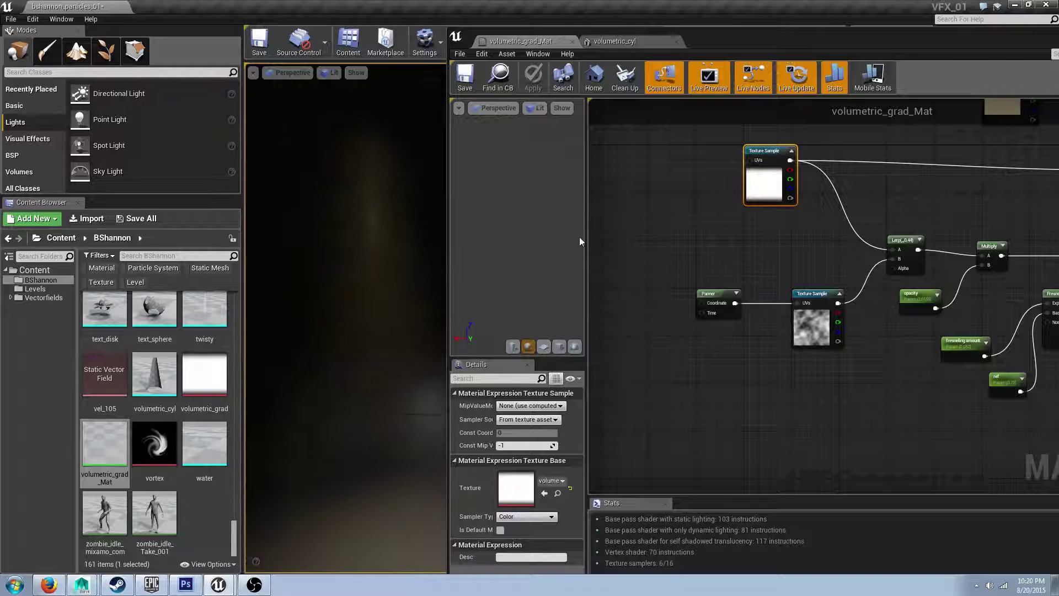
click(448, 236)
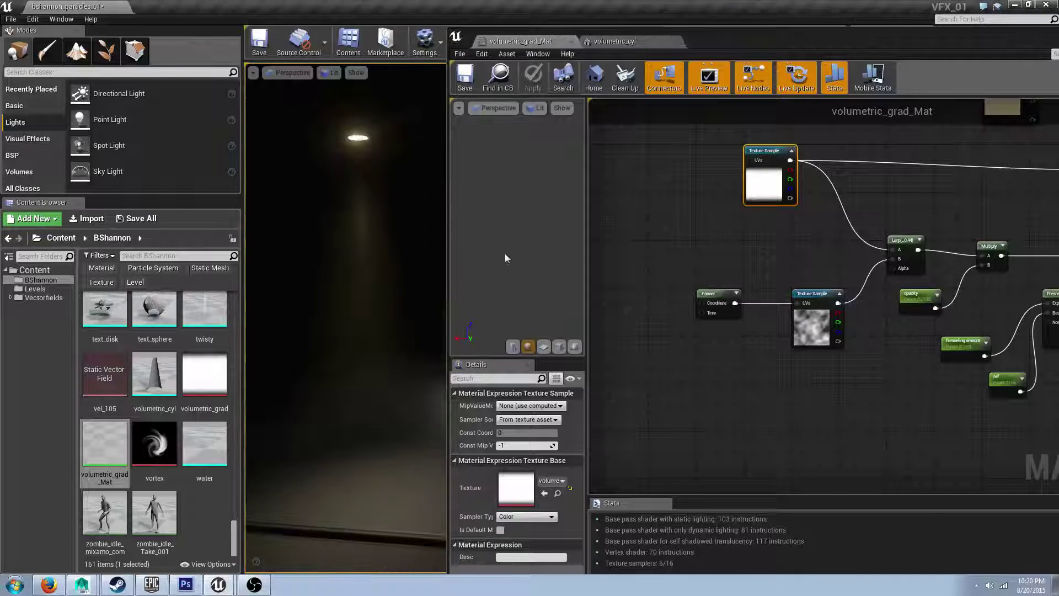
Inspect the clouds Texture Sample and look at its source image in Photoshop before returning to the material graph.
click(809, 328)
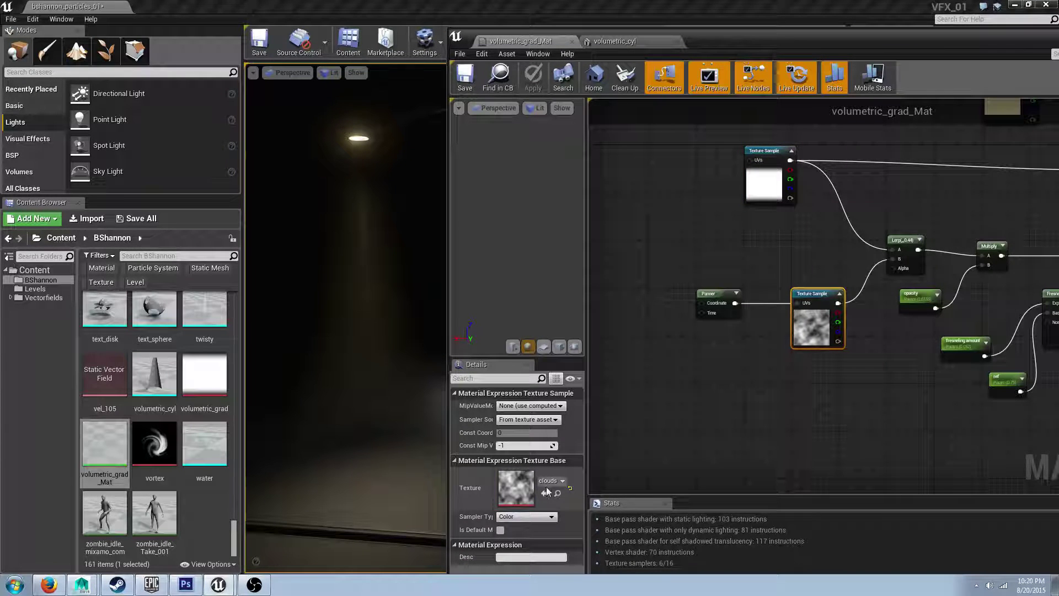
click(194, 588)
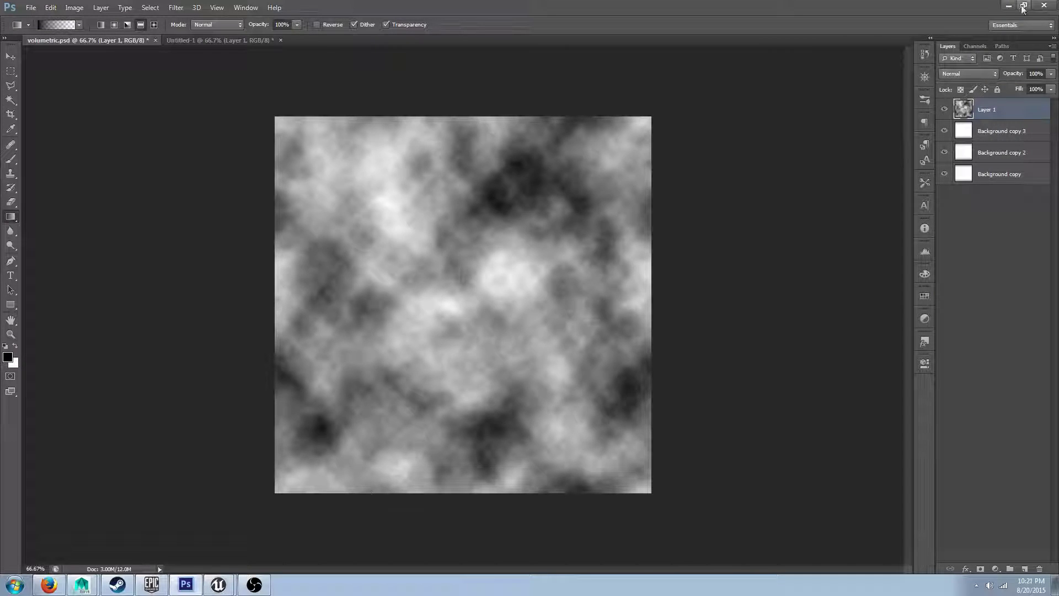
click(1007, 6)
scroll(807, 336, up, 3)
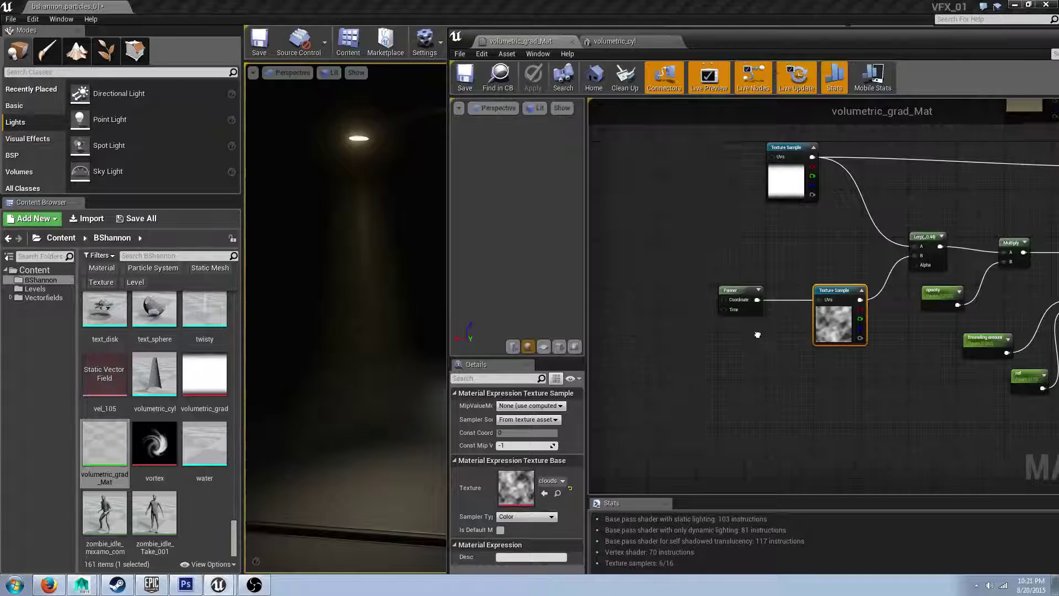
Check the Panner and Lerp node settings, and set the clouds Panner's Speed X to 0.6.
click(755, 259)
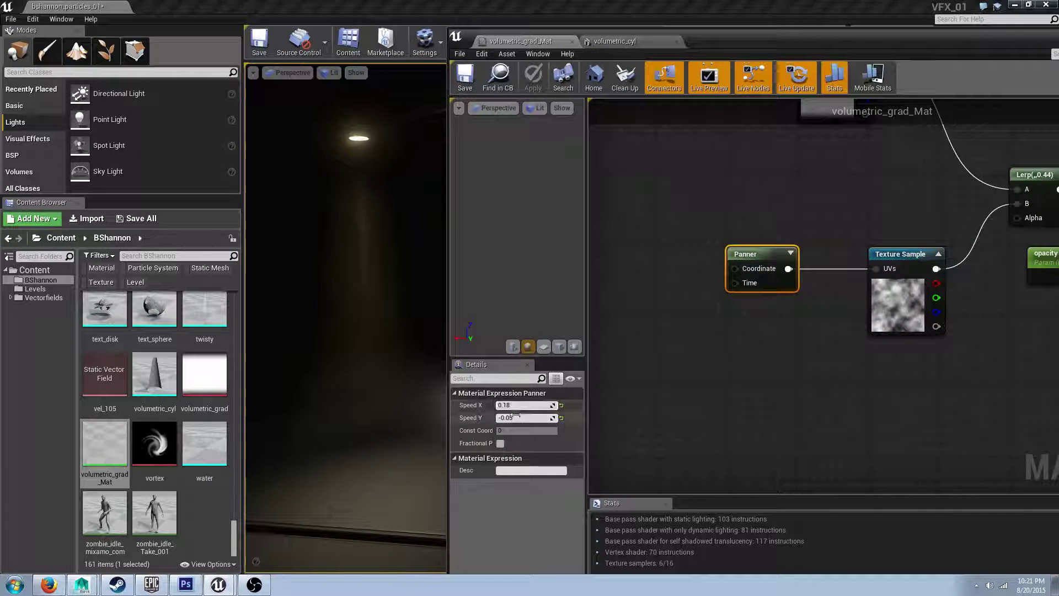
alt+right_drag(400, 336, 436, 336)
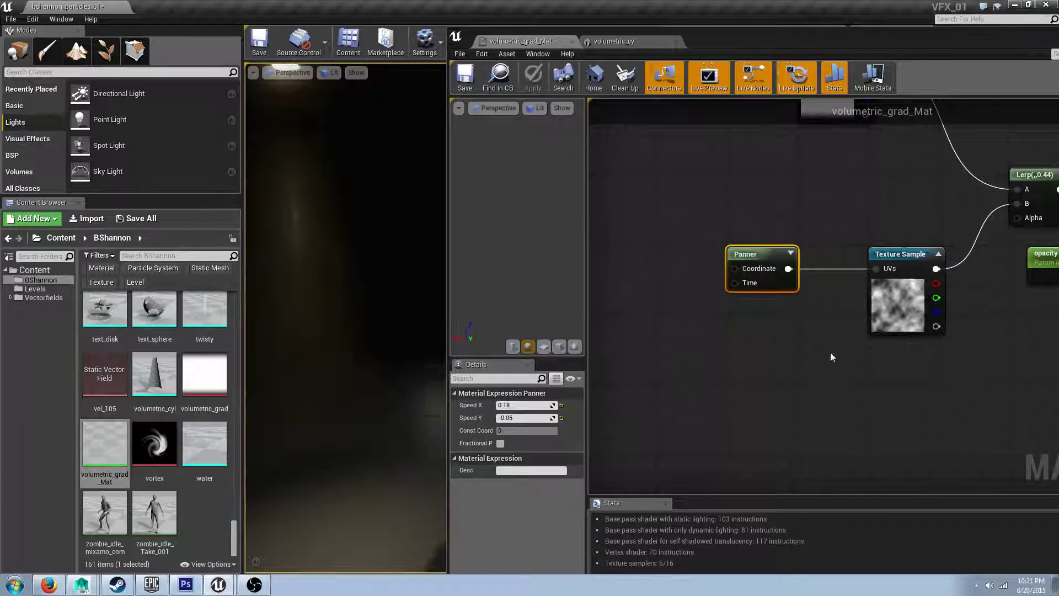
scroll(830, 352, down, 3)
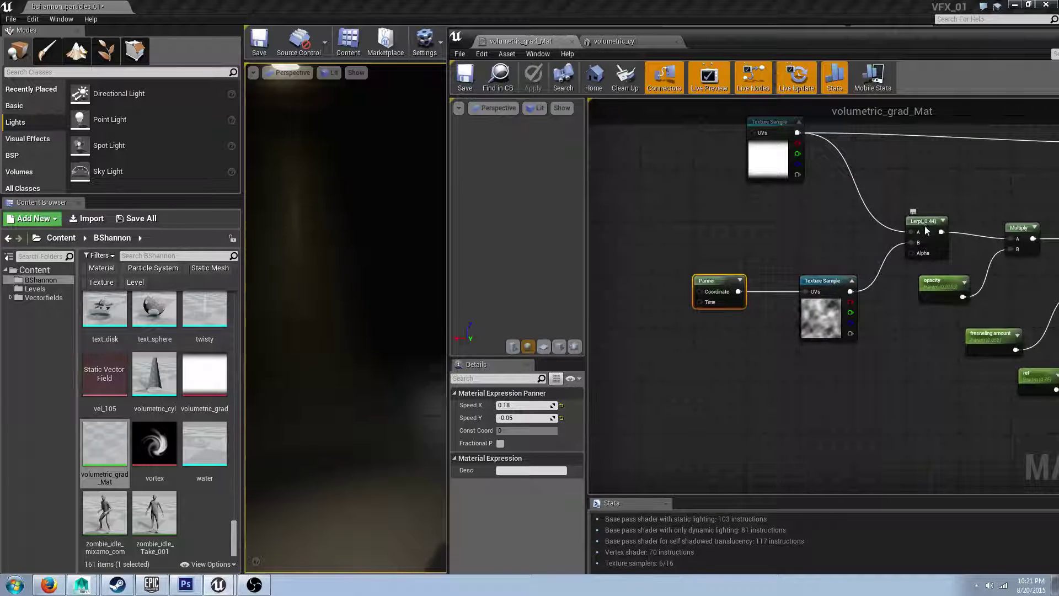
click(925, 228)
right_drag(925, 228, 836, 230)
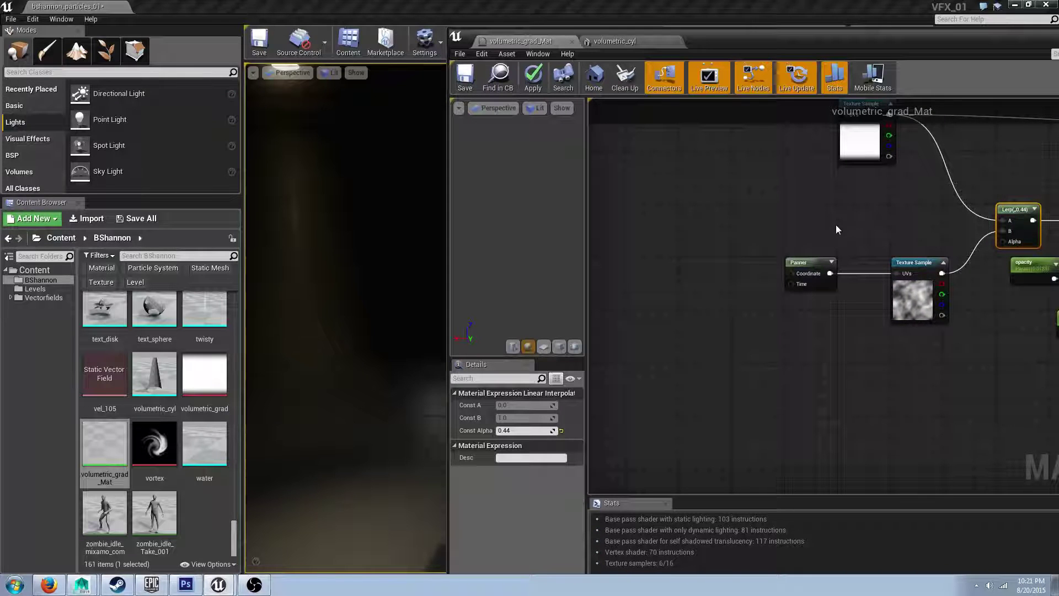
click(803, 262)
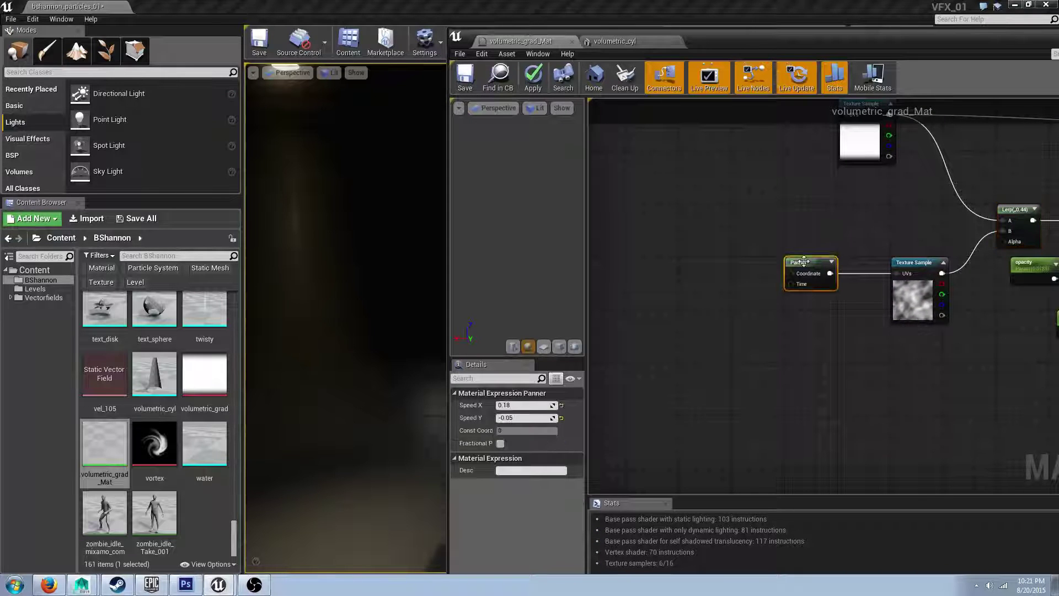
click(525, 406)
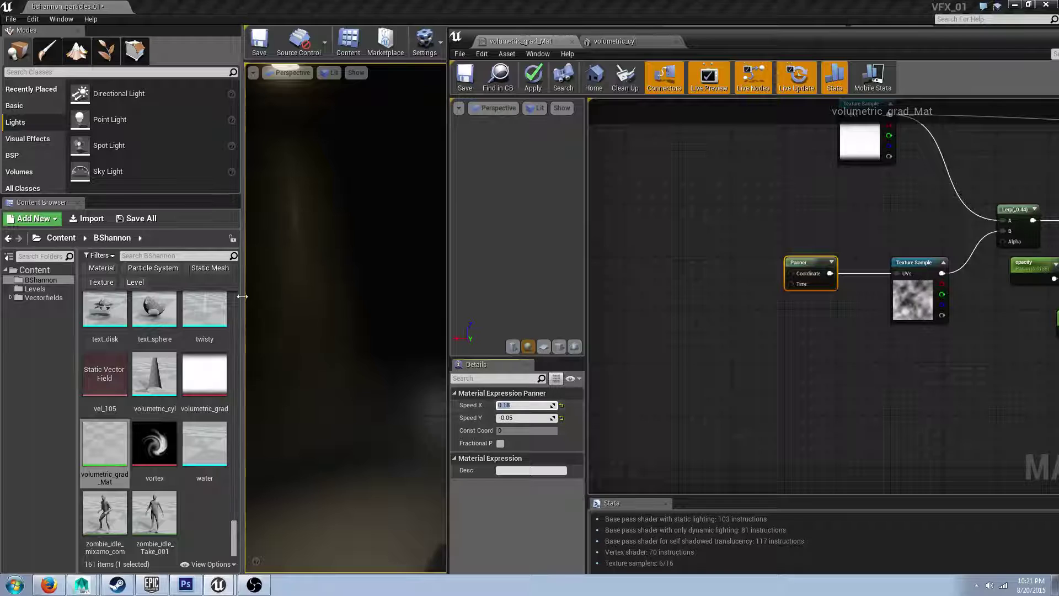
right_drag(326, 298, 298, 284)
click(524, 406)
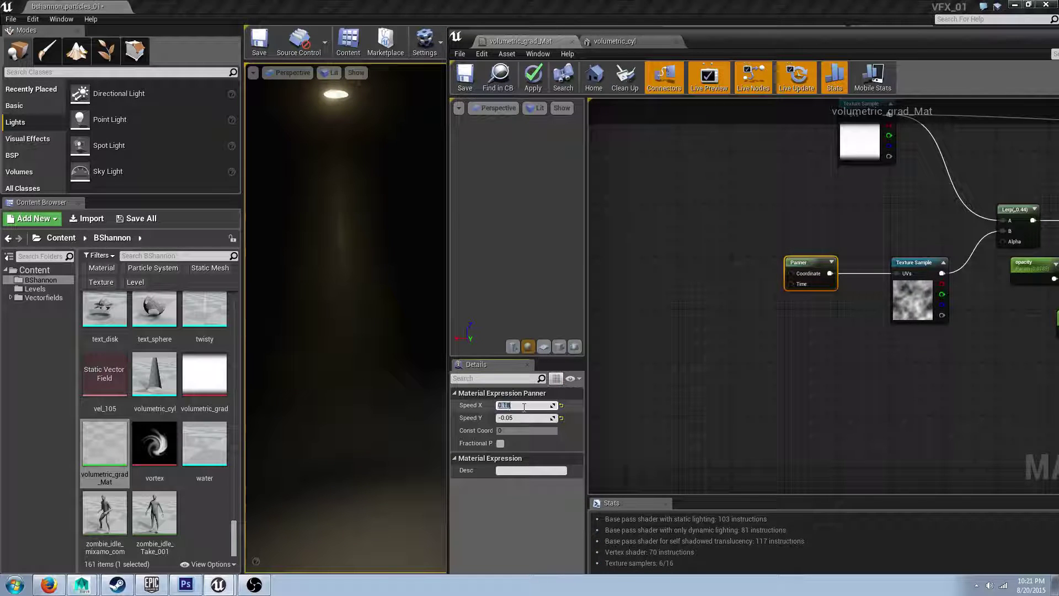
text(0.6)
key(Return)
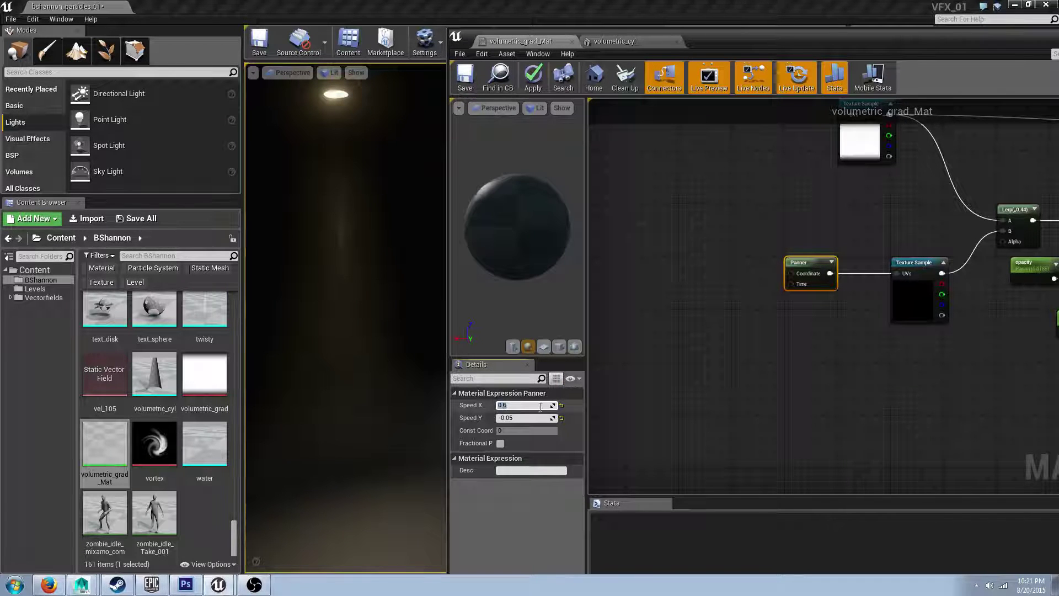
Save the material and view the cone with faster panning clouds in the level.
click(465, 83)
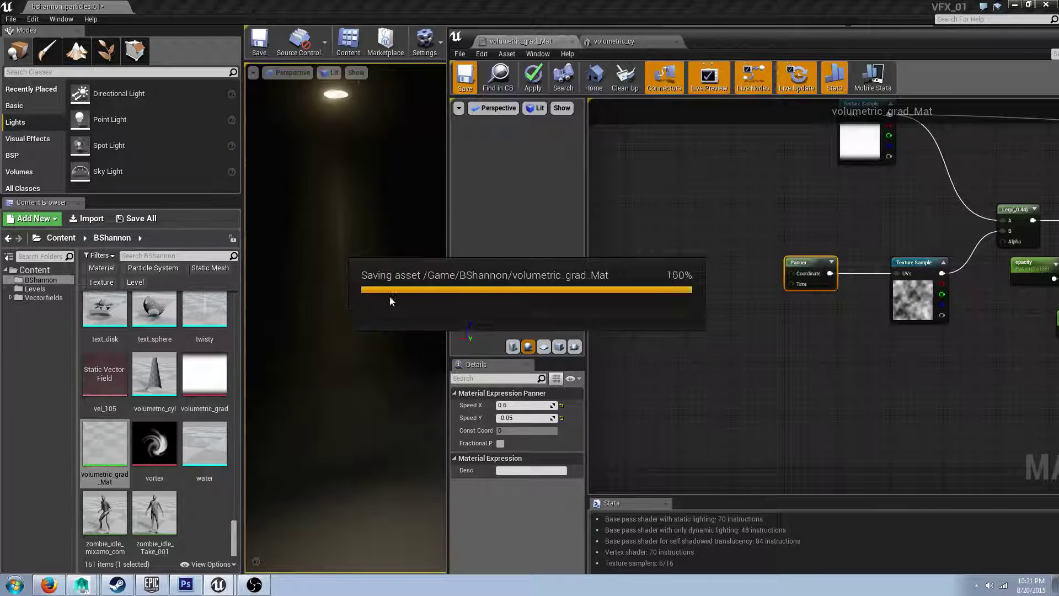
drag(373, 297, 374, 331)
right_drag(397, 281, 395, 290)
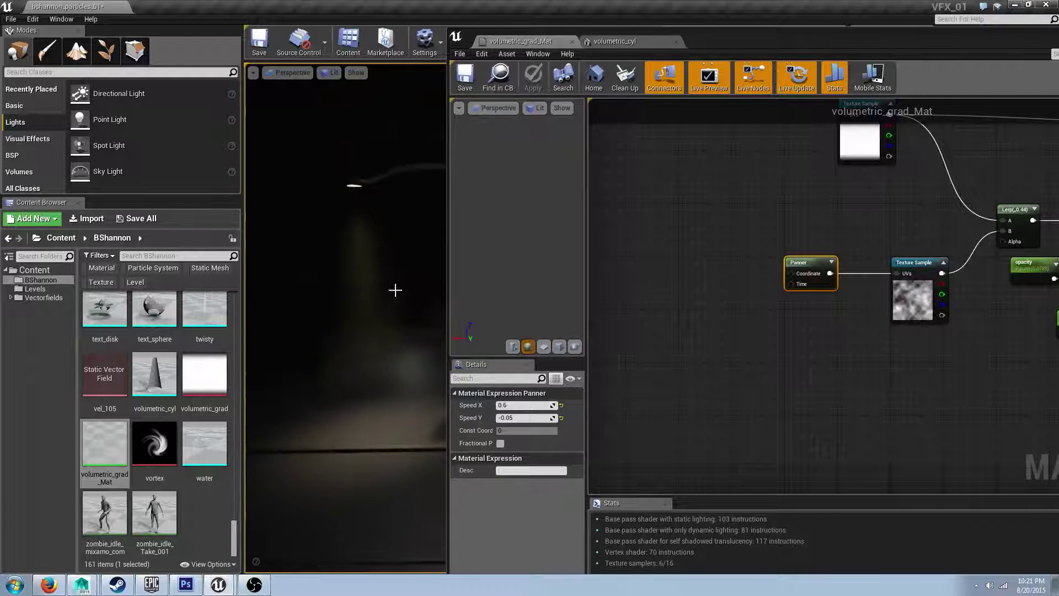
Set the clouds Panner's Speed X to 0.18 and save the material.
click(514, 405)
text(0.18)
key(Return)
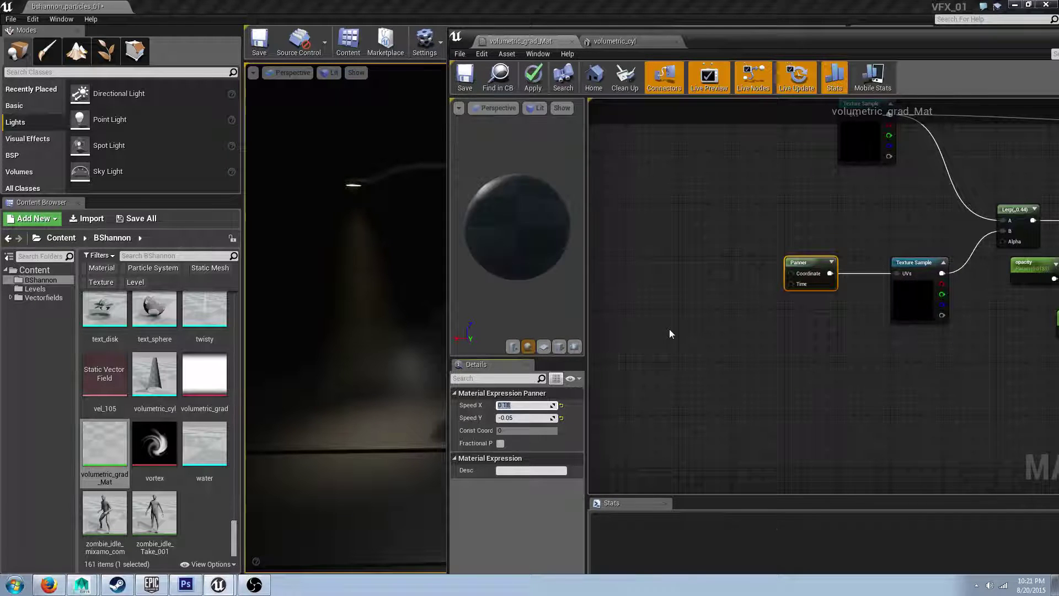
key(ctrl+s)
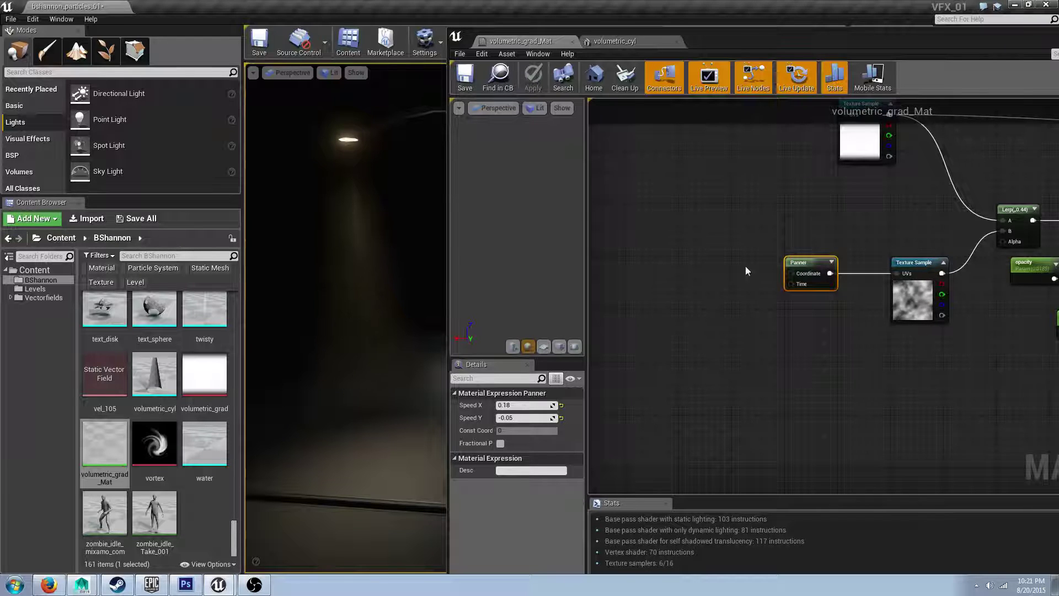
Check the opacity parameter, set the Lerp node's Const Alpha to 0.5 and save the material.
scroll(816, 287, down, 1)
right_drag(828, 290, 588, 300)
right_drag(696, 302, 777, 310)
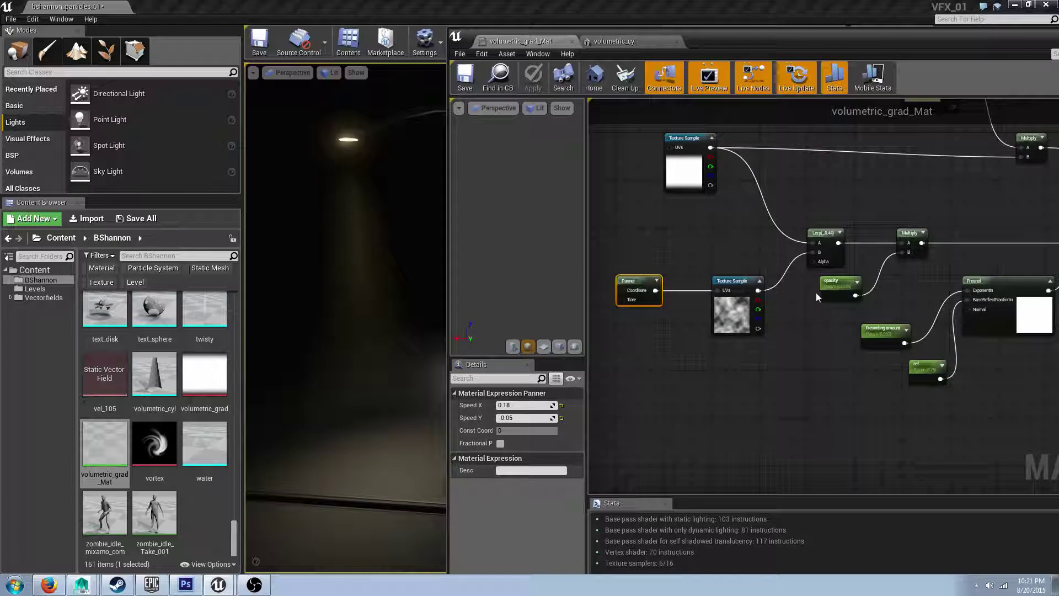
click(827, 287)
scroll(779, 330, up, 3)
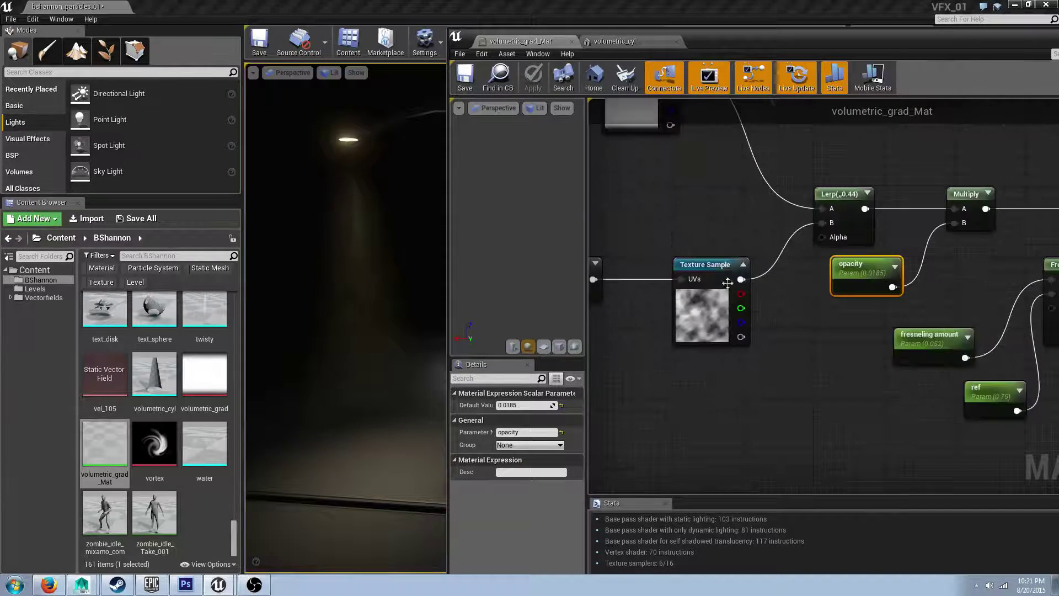
right_drag(789, 236, 802, 275)
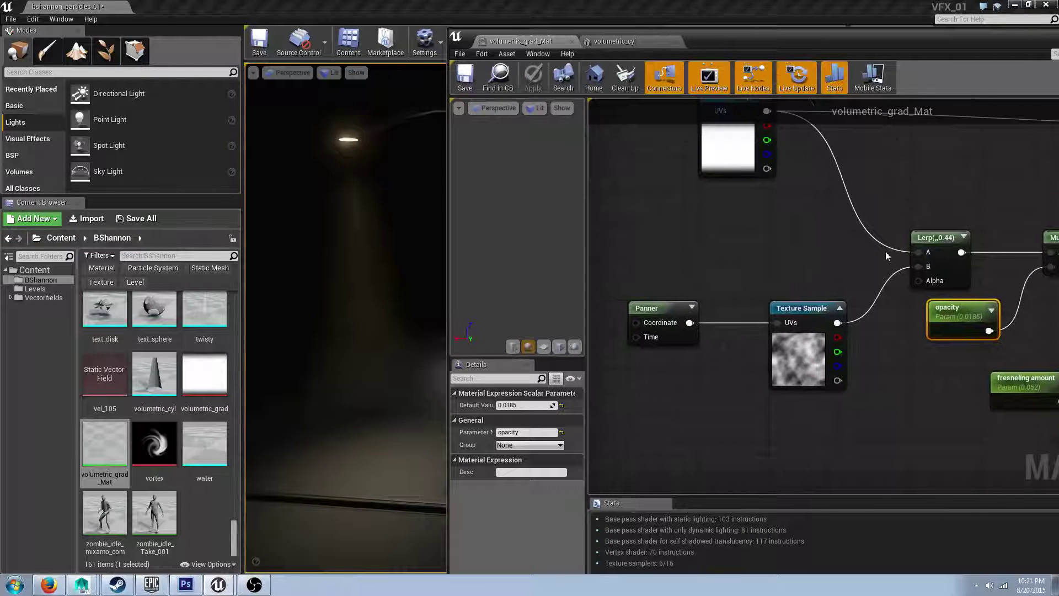
click(926, 257)
click(524, 430)
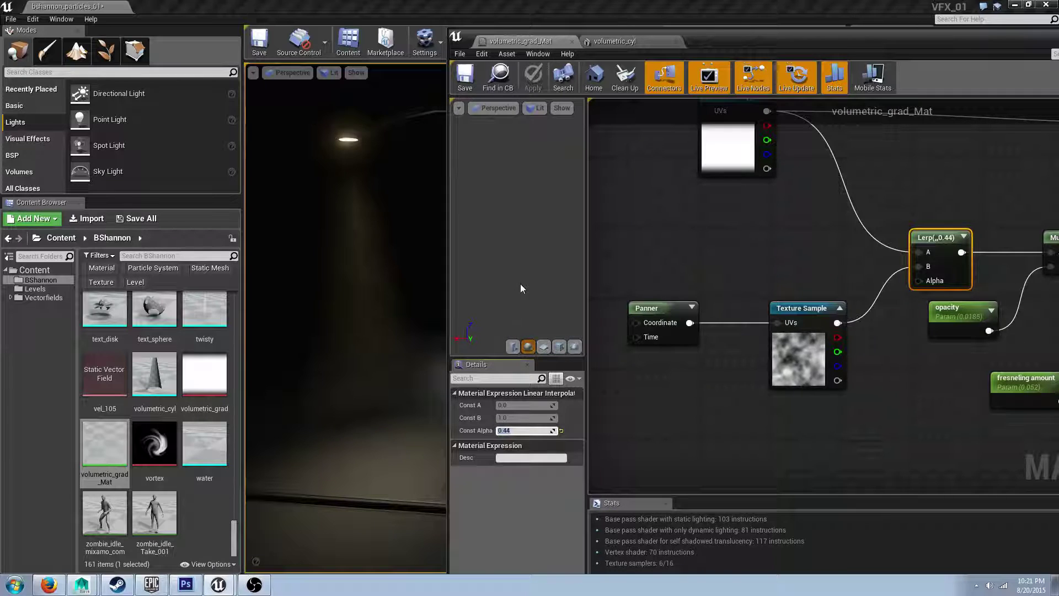
text(0.5)
key(Return)
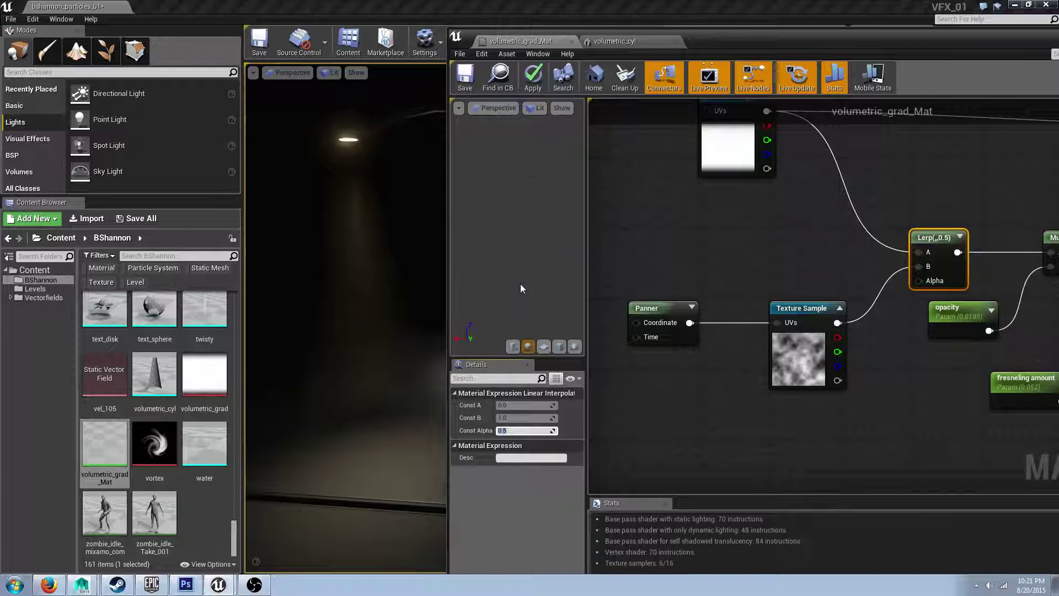
key(ctrl+s)
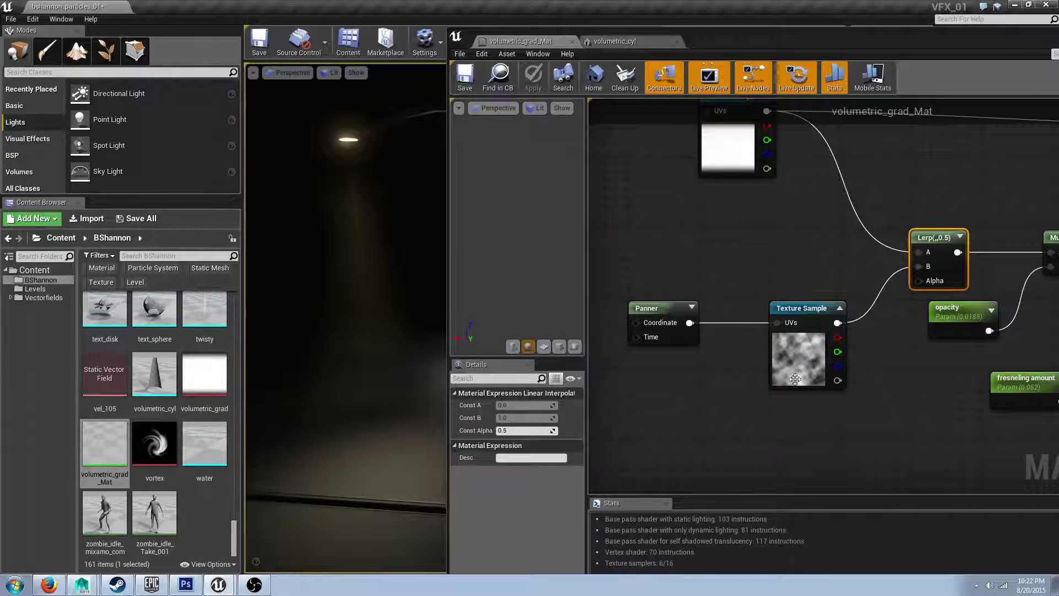
Set the Lerp node's Const Alpha to 0.9 and save the material to compare the cone in the level.
click(518, 430)
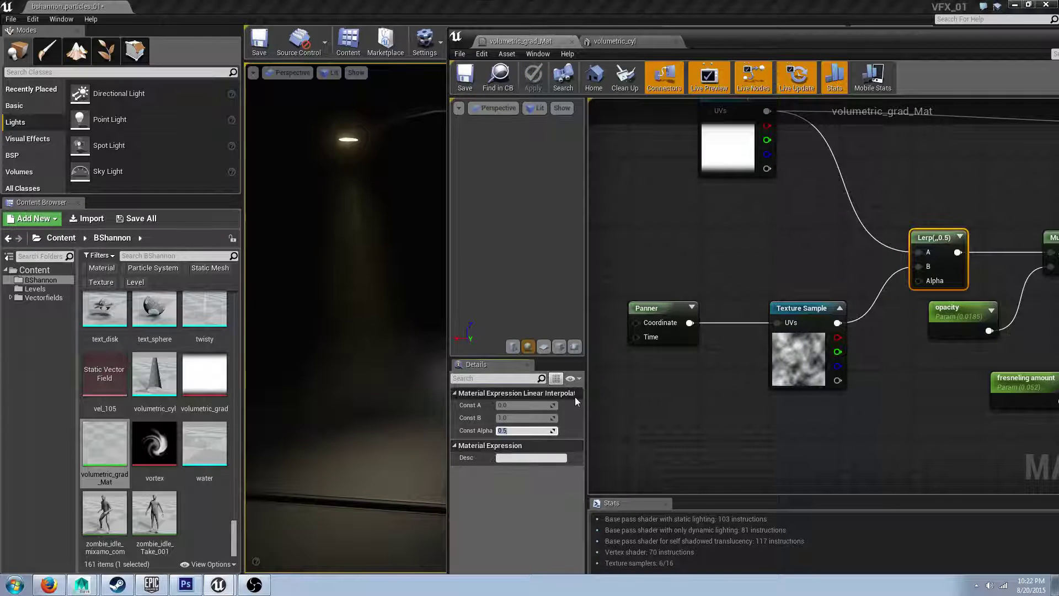
text(0.9)
key(Return)
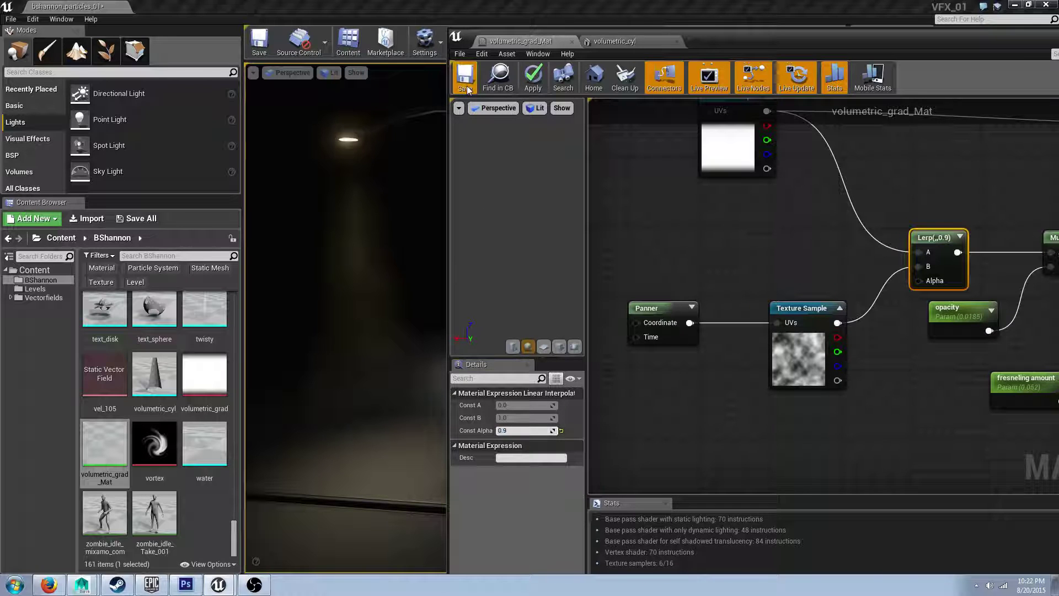
click(466, 84)
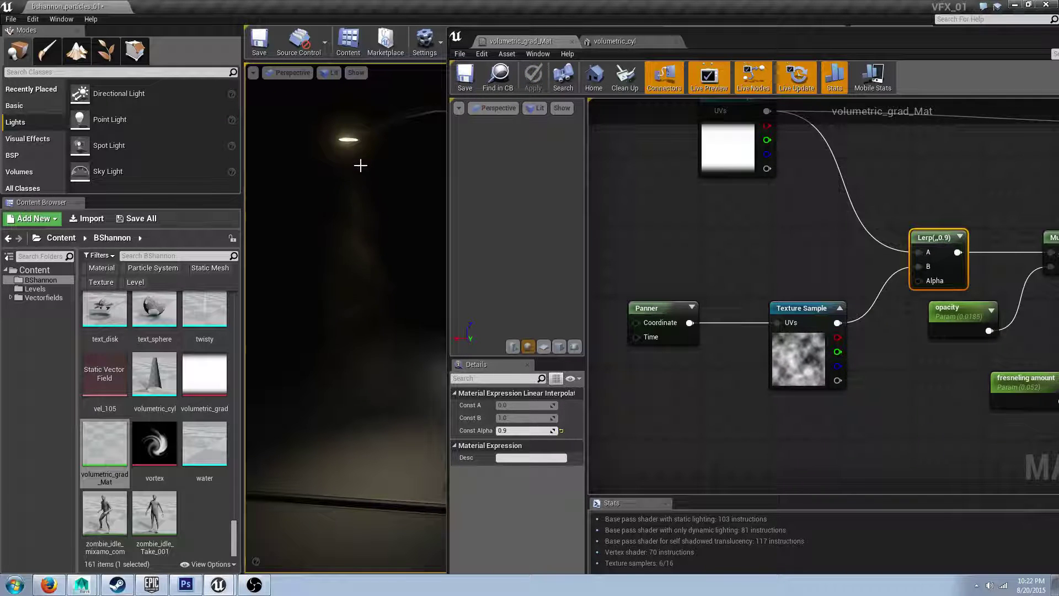
Set the Lerp node's Const Alpha to 0.1, save the material and view the cone from different angles in the level.
click(531, 431)
text(0.1)
key(Return)
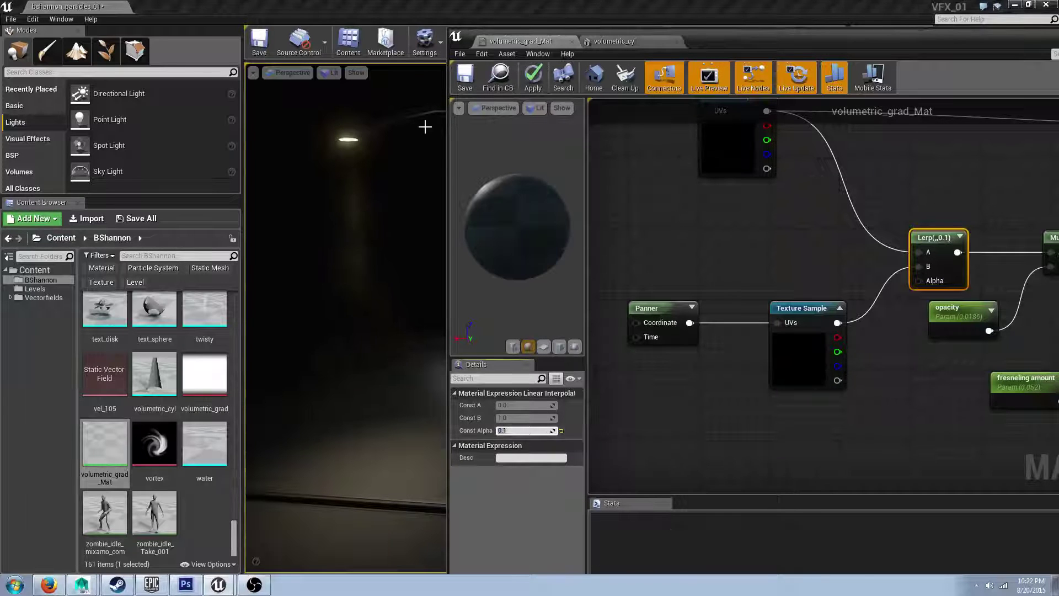
click(465, 81)
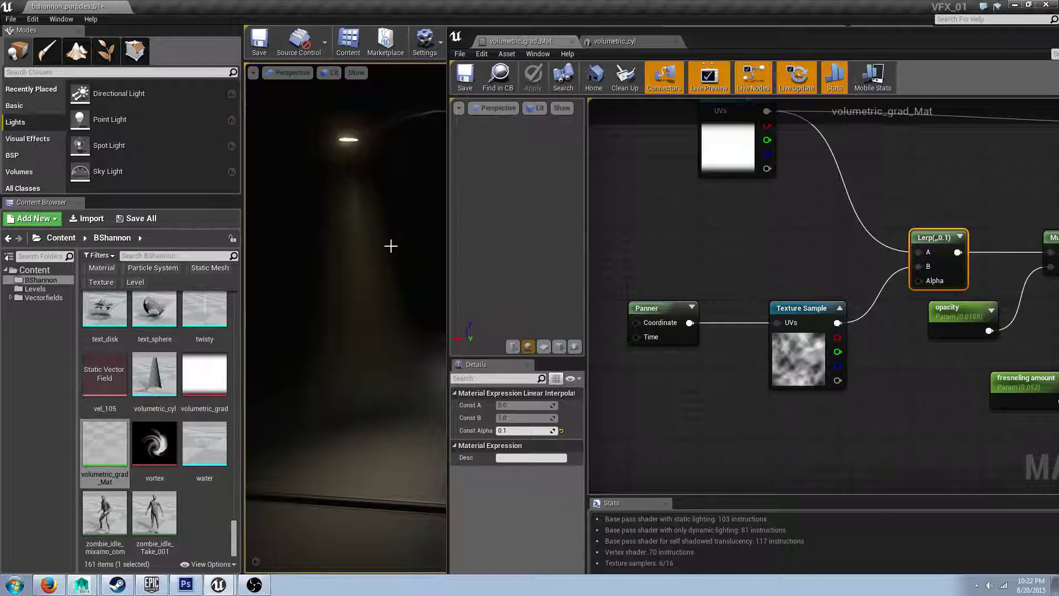
right_drag(390, 246, 391, 244)
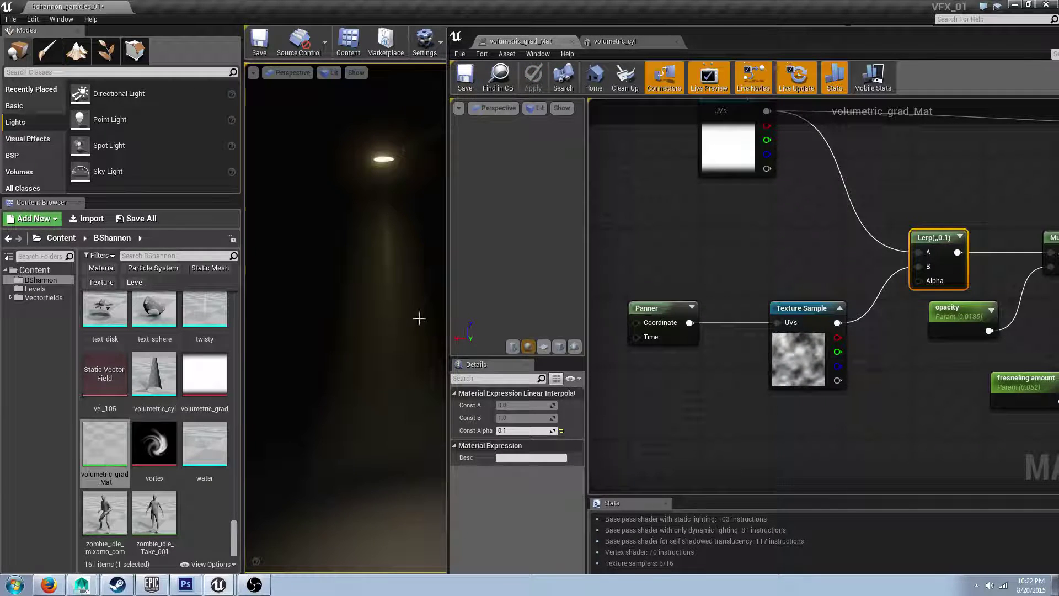
right_drag(402, 342, 410, 346)
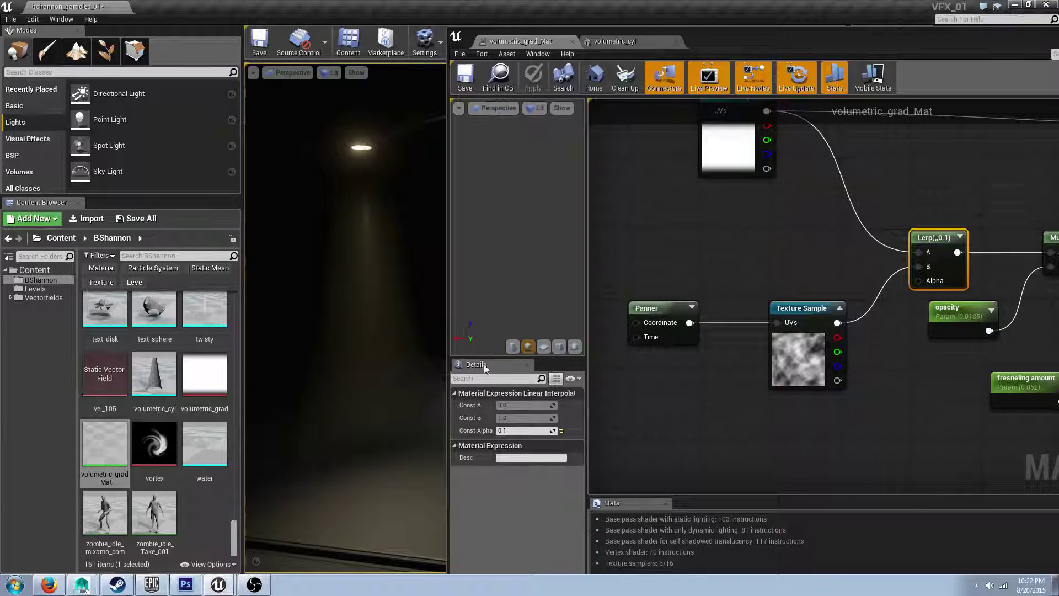
Set the Lerp node's Const Alpha to 0.44 and save the material.
key(BackSpace)
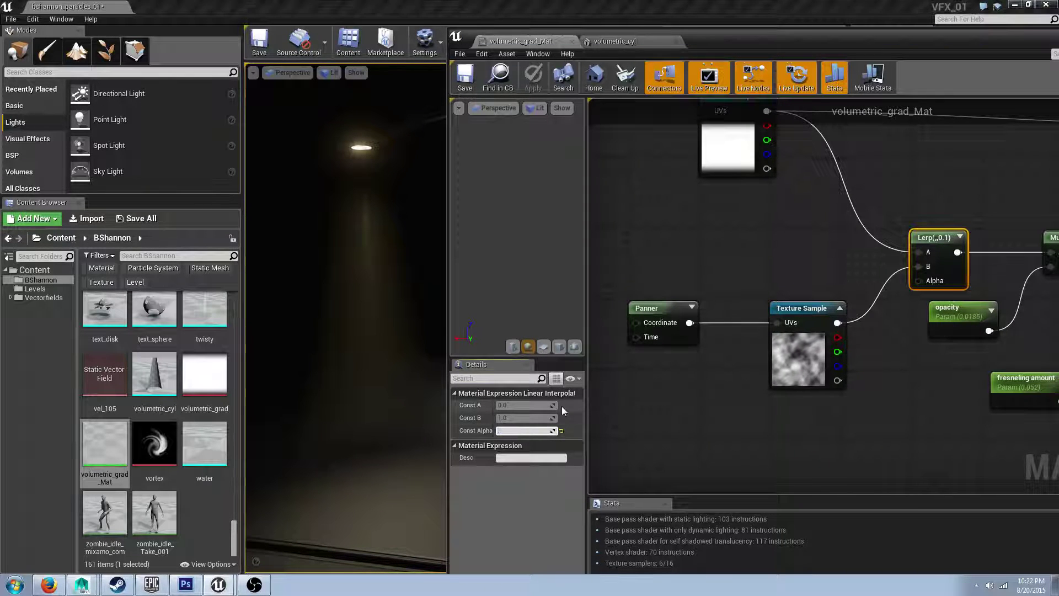
text(0.44)
key(Return)
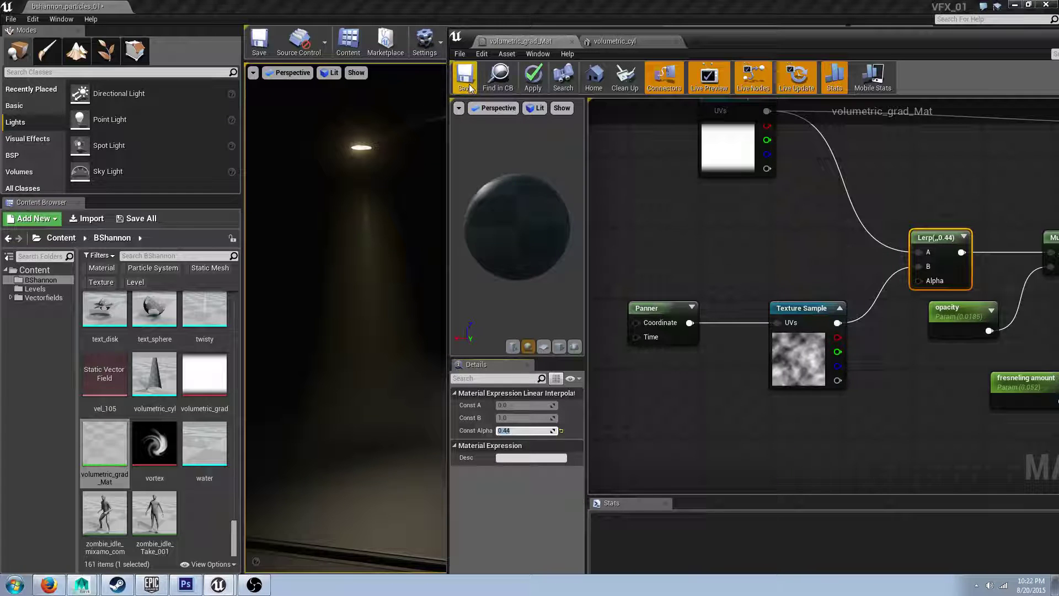
click(466, 83)
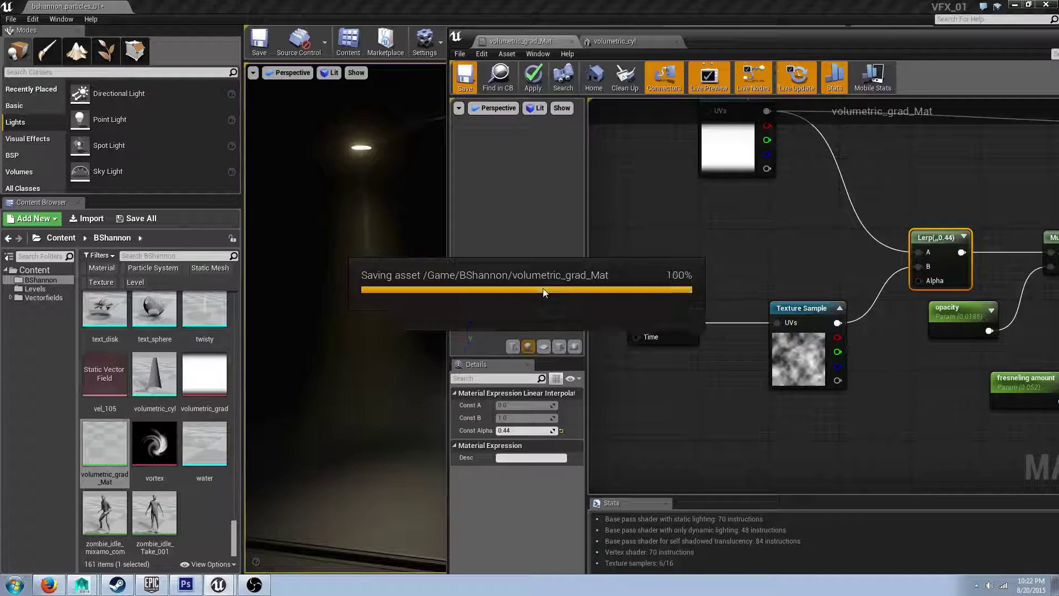
Maximize the material editor and review the node graph from the two Texture Samples to the Emissive Color and Opacity outputs.
right_drag(757, 238, 674, 241)
scroll(746, 256, down, 3)
right_drag(857, 201, 633, 217)
scroll(705, 214, up, 2)
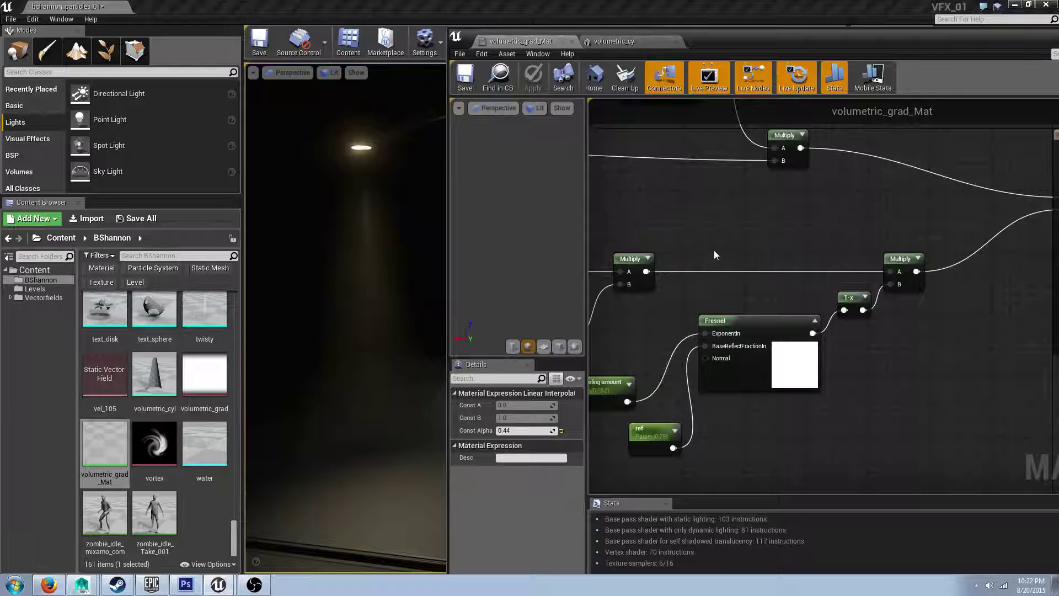
scroll(713, 254, down, 3)
right_drag(643, 270, 790, 193)
drag(830, 39, 790, 38)
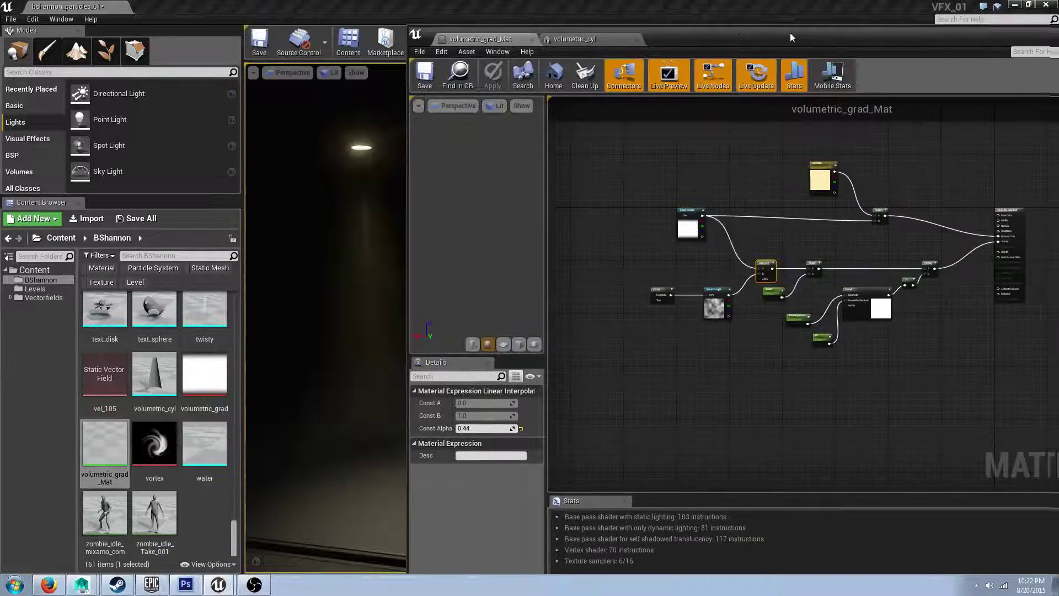
double_click(790, 37)
scroll(650, 161, up, 4)
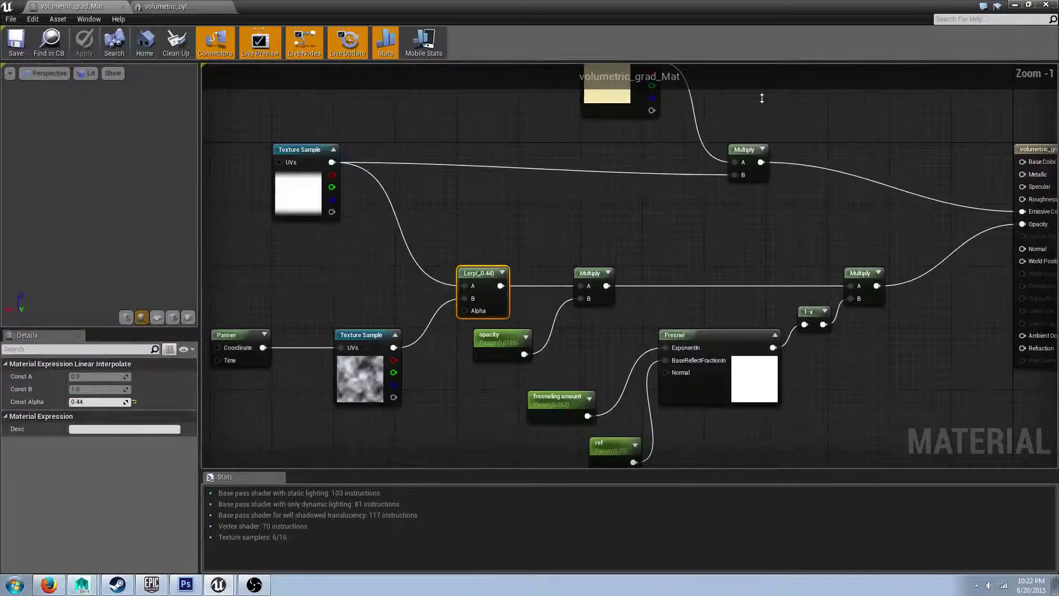
right_drag(762, 98, 790, 95)
click(358, 230)
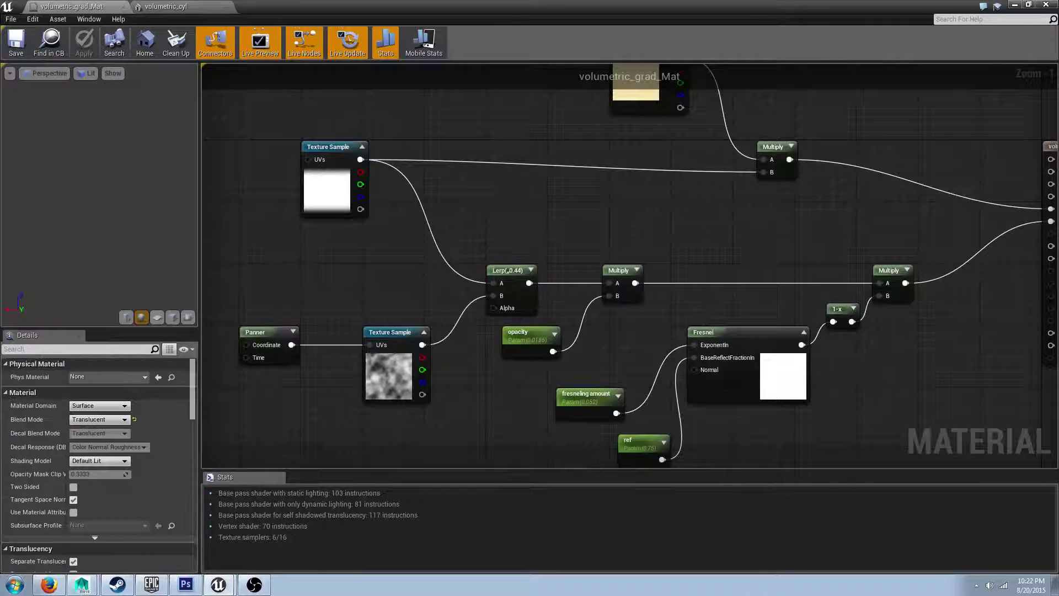
right_drag(516, 209, 332, 191)
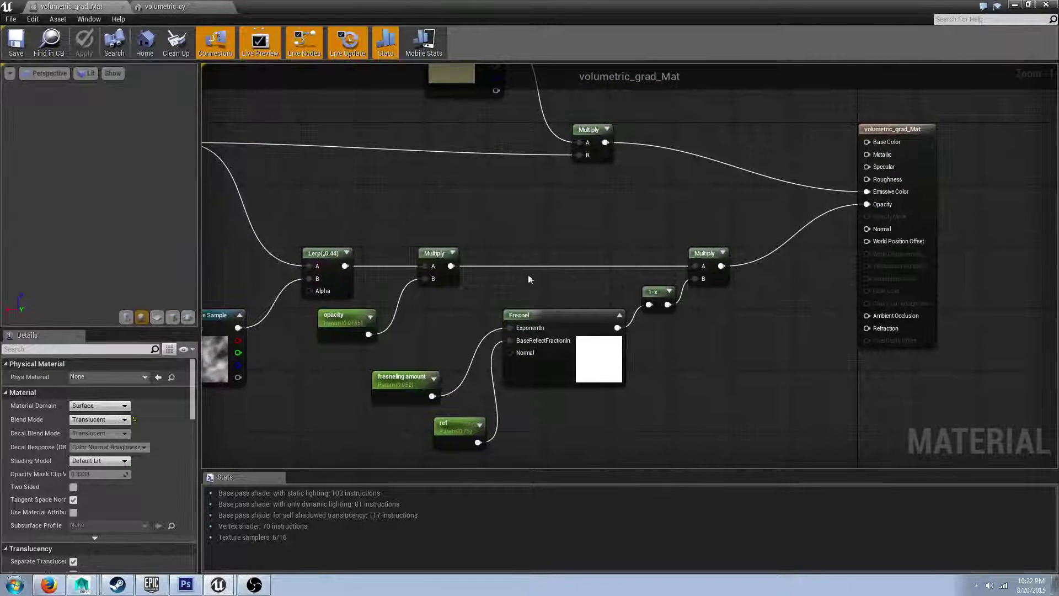
Restore the material editor to a smaller window and place it beside the level's light cone with the Fresnel nodes in view.
right_drag(528, 279, 719, 227)
drag(634, 5, 693, 29)
right_drag(806, 184, 485, 182)
right_drag(699, 296, 753, 295)
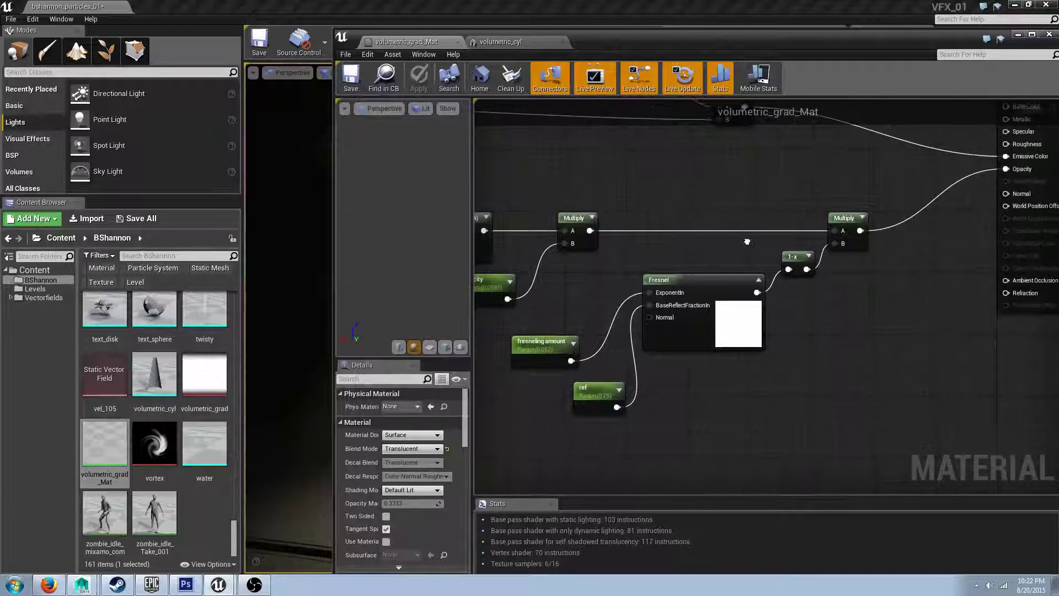
drag(649, 39, 788, 47)
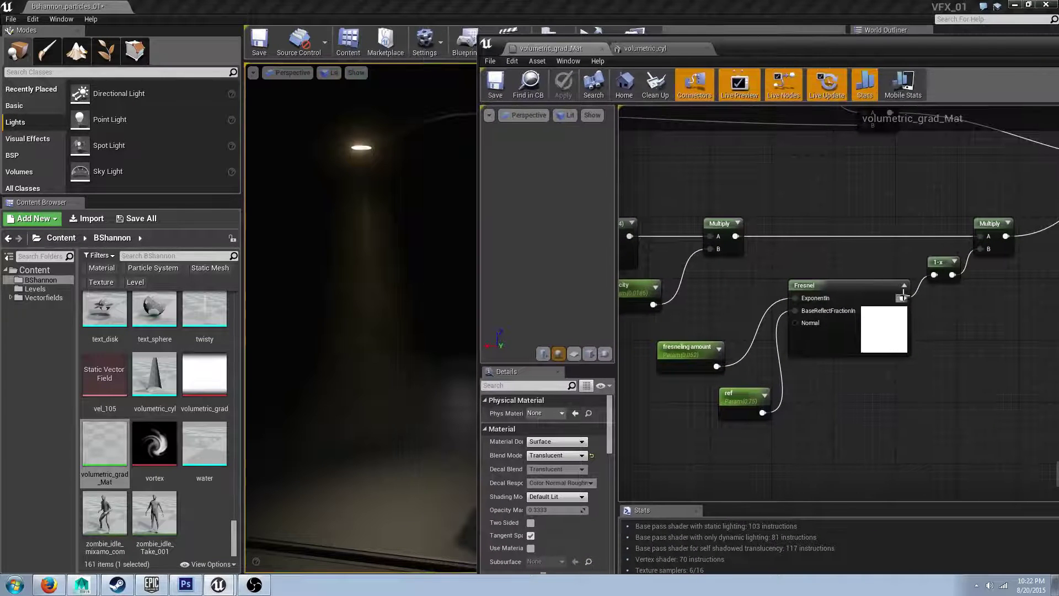
Connect the Fresnel output directly to the opacity Multiply's B input, bypassing the 1-x node, and save the material.
alt+click(981, 250)
click(503, 88)
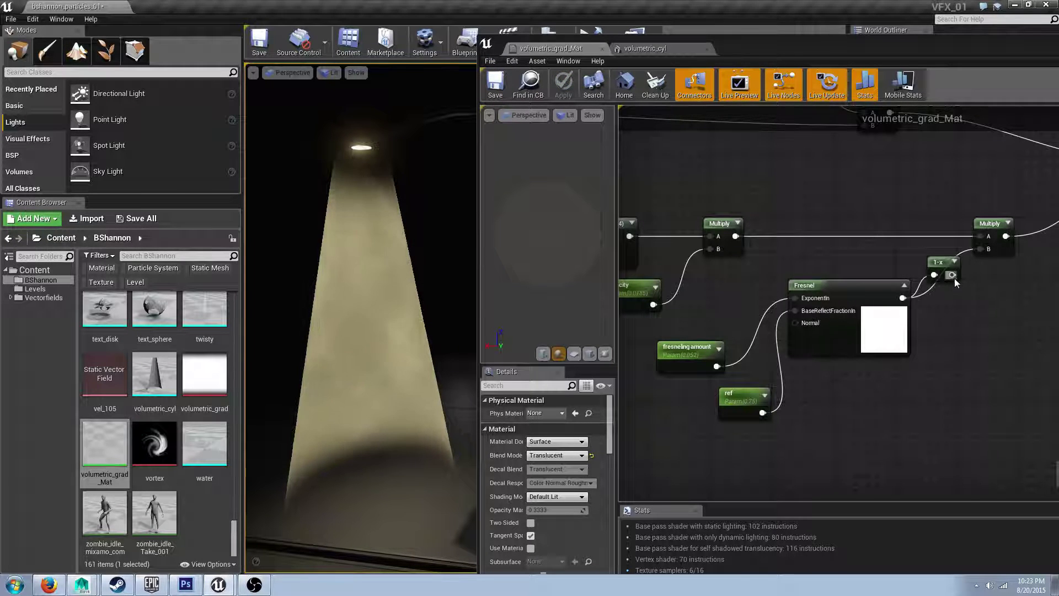
Reconnect the 1-x node's output to the opacity Multiply's B input, save the material and view the cone in the level.
drag(952, 275, 983, 251)
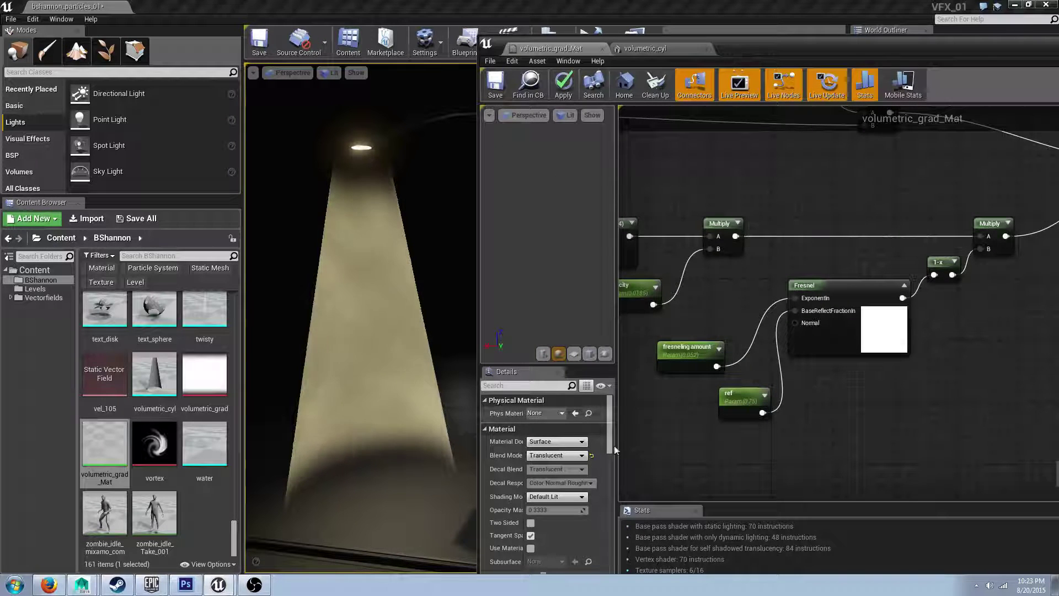
click(496, 85)
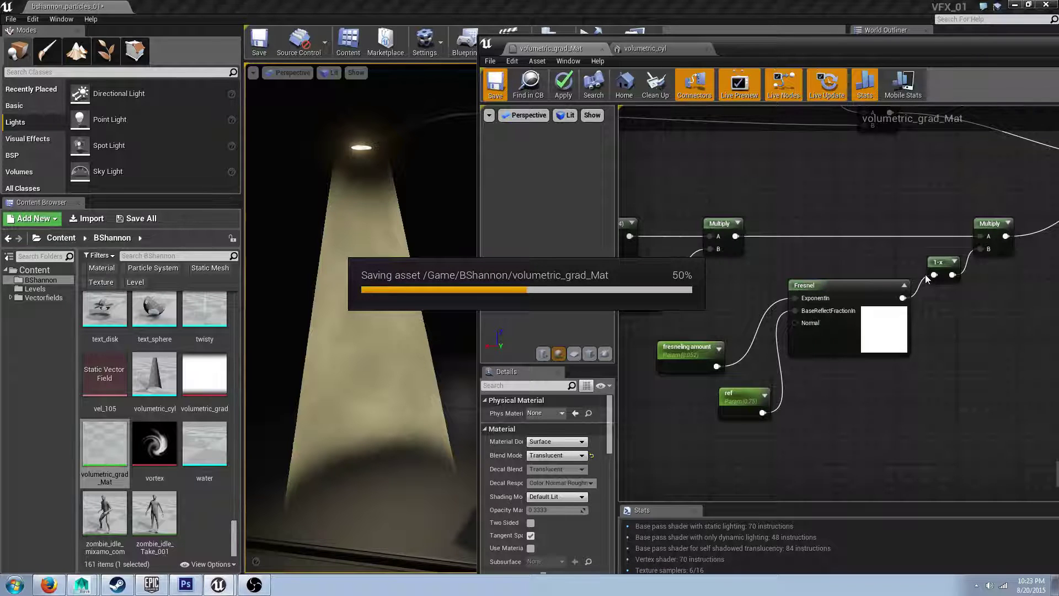
mouse_move(379, 261)
right_down()
mouse_move(405, 258)
mouse_move(396, 259)
right_up()
right_drag(897, 197, 727, 184)
right_drag(813, 177, 804, 217)
right_drag(877, 223, 942, 221)
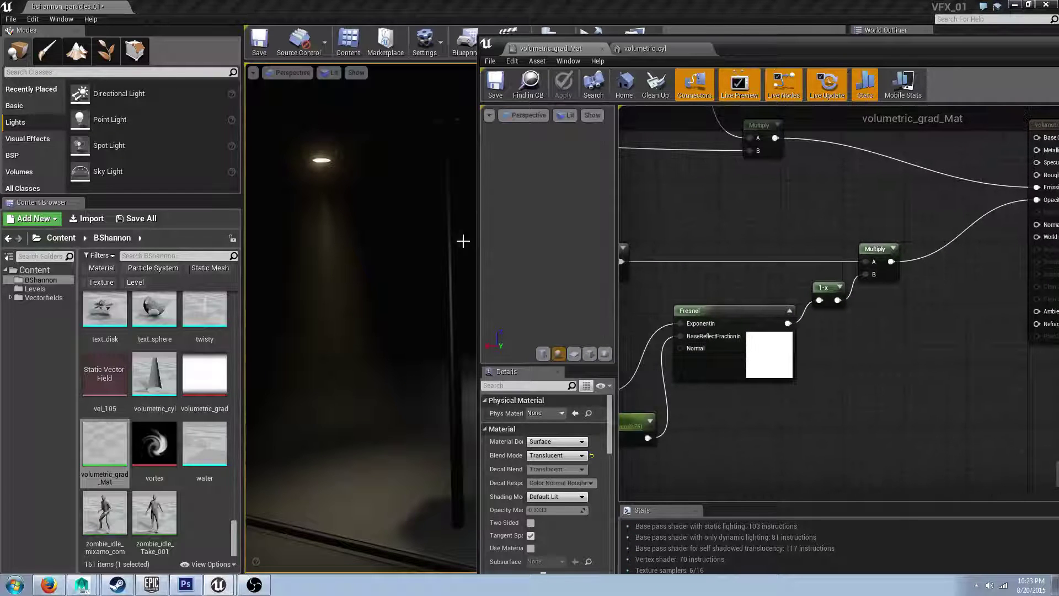
right_drag(461, 241, 428, 244)
Move the material editor out of the way and select the streetlight's volumetric_cyl cone in the level.
drag(806, 47, 976, 411)
click(448, 286)
right_drag(603, 319, 653, 327)
right_drag(513, 331, 502, 330)
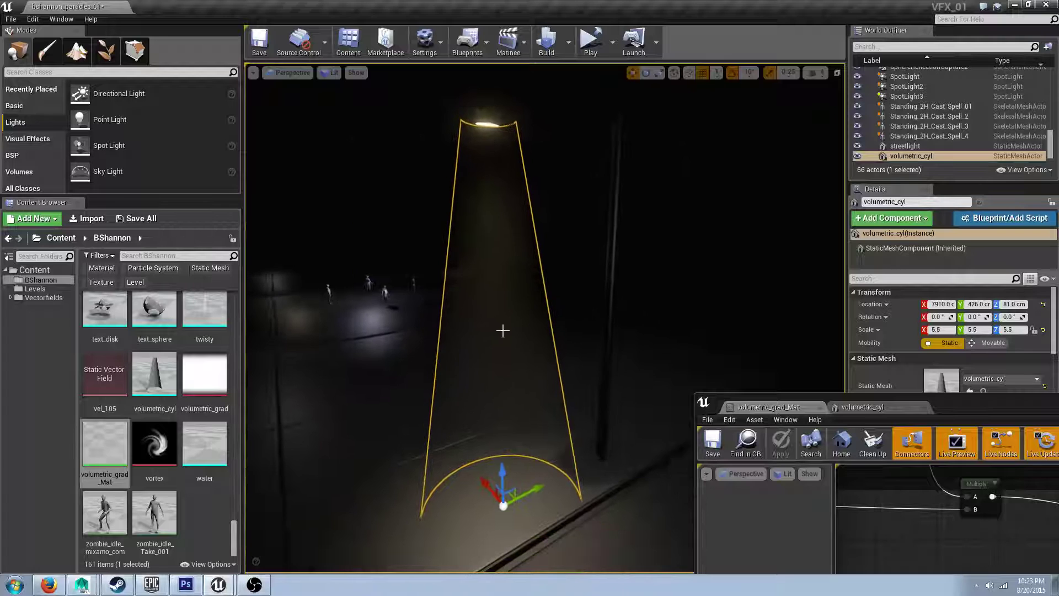
Move the Standing_2H_Cast_Spell_4 character beside the streetlight's cone, to about X 7891, Y 528, Z 72 cm.
click(386, 285)
right_drag(386, 286, 444, 299)
click(360, 287)
drag(311, 282, 648, 348)
right_drag(648, 348, 634, 356)
right_drag(706, 354, 707, 354)
drag(631, 383, 552, 380)
right_drag(553, 381, 546, 428)
key(Escape)
click(543, 432)
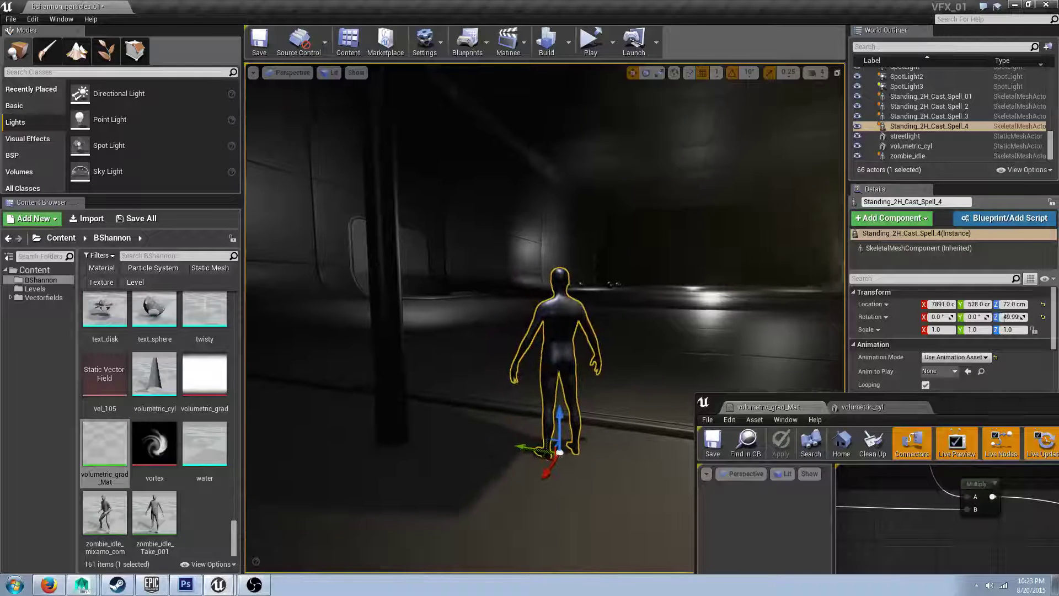
Lower the volumetric_cyl cone to about Z -26 cm so that its base cuts into the floor, and look at the intersection.
right_drag(617, 375, 552, 315)
click(529, 307)
drag(519, 393, 520, 450)
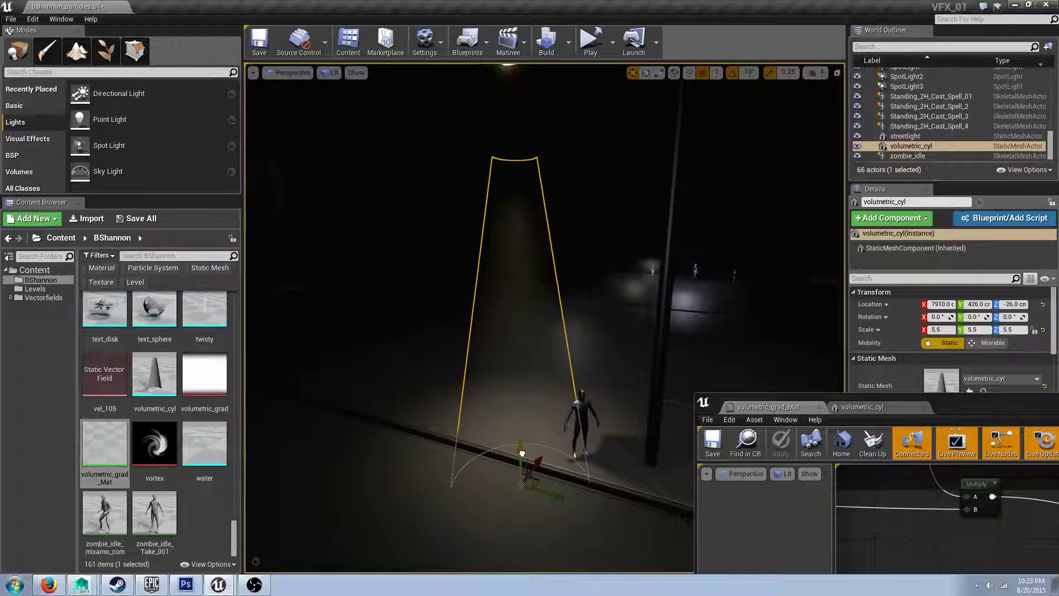
mouse_move(517, 359)
right_down()
mouse_move(517, 378)
mouse_move(515, 359)
right_up()
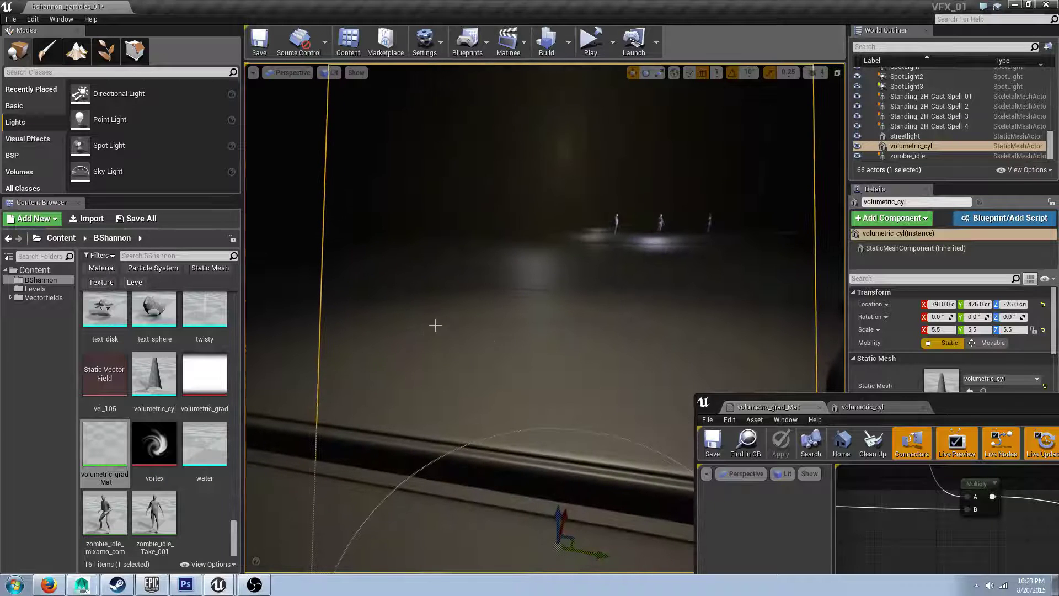
key(Escape)
right_drag(610, 314, 551, 342)
Move the light cone away from the streetlight into the dark area, deselect it and view its base at the floor.
click(618, 313)
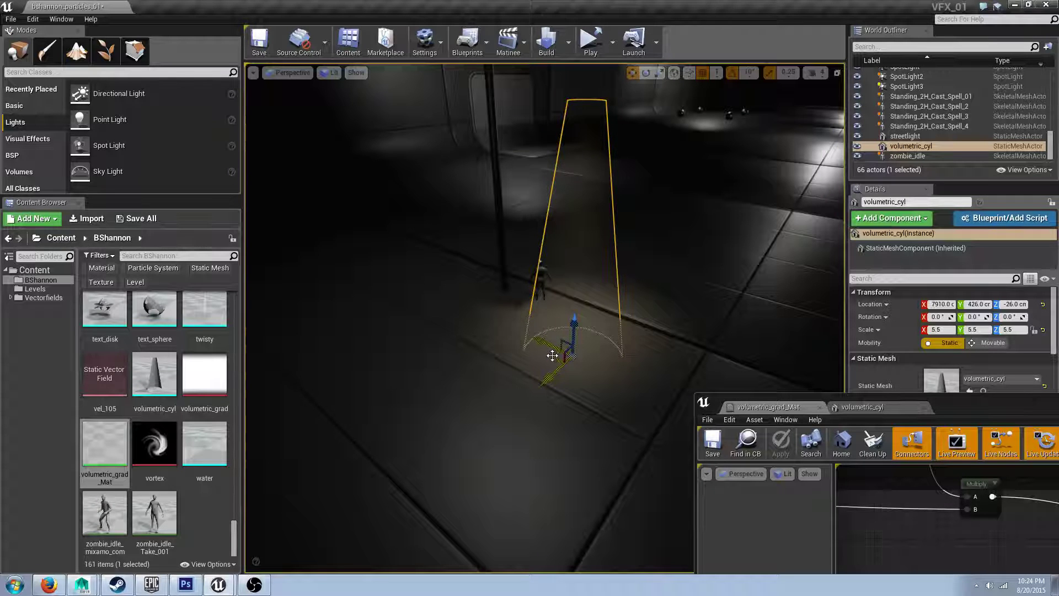
drag(552, 355, 281, 309)
right_drag(415, 286, 353, 267)
click(522, 256)
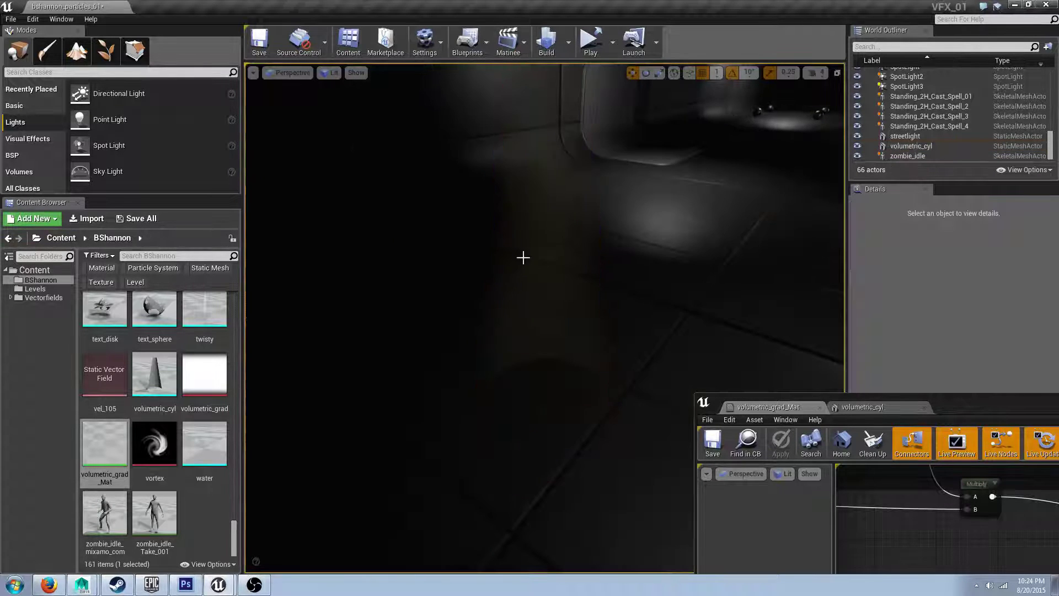
right_drag(522, 256, 386, 235)
mouse_move(584, 279)
right_down()
mouse_move(595, 308)
mouse_move(584, 279)
mouse_move(594, 279)
right_up()
right_drag(523, 258, 523, 258)
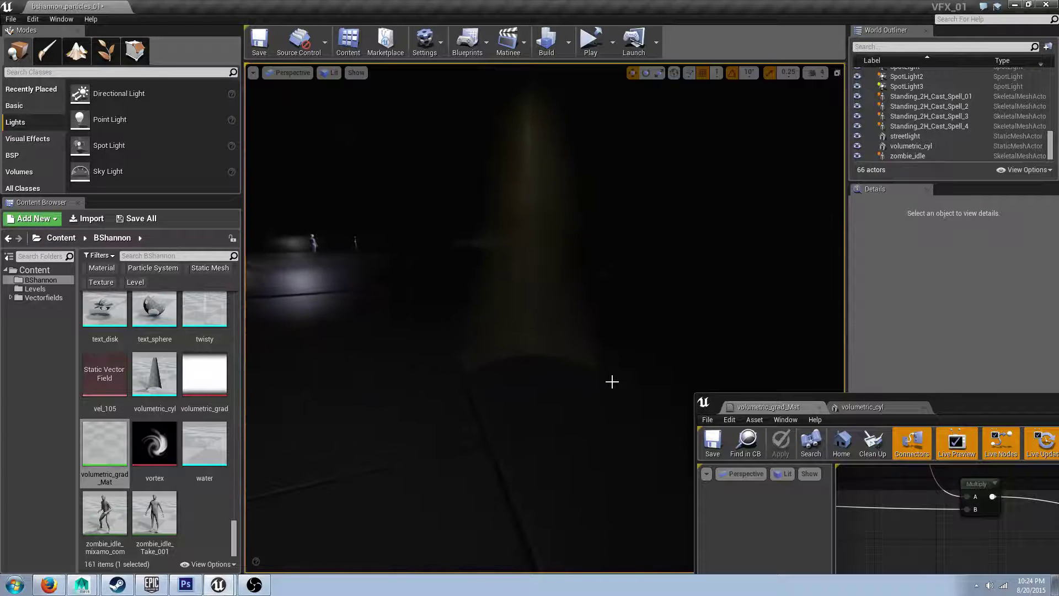
mouse_move(588, 359)
right_down()
mouse_move(607, 356)
mouse_move(574, 348)
right_up()
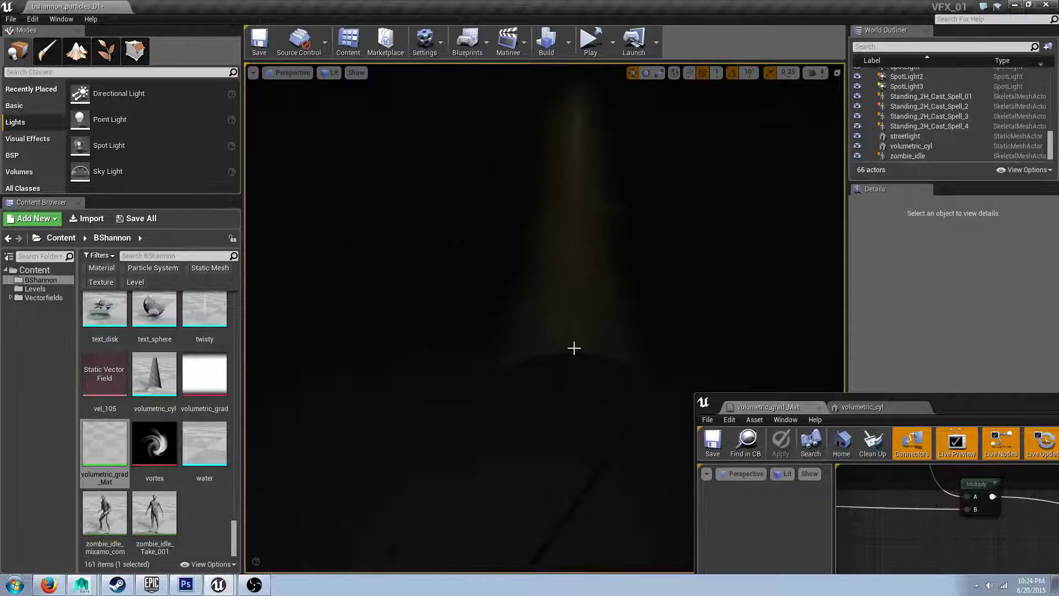
Inspect the cone in the Wireframe view mode and return the level viewport to Lit.
click(330, 73)
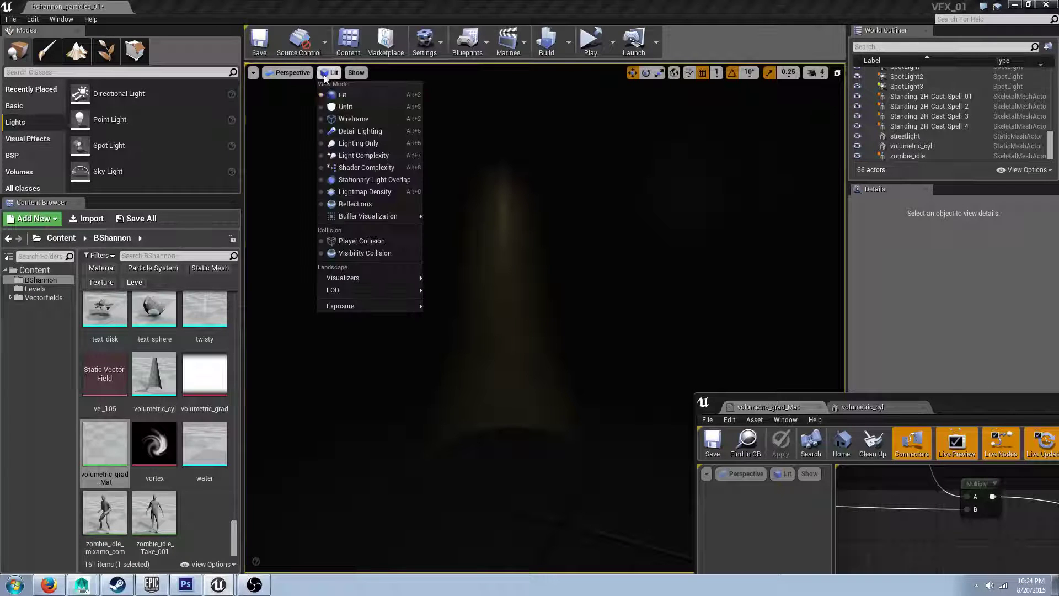
click(350, 120)
mouse_move(520, 210)
right_down()
mouse_move(631, 344)
mouse_move(511, 203)
right_up()
click(345, 72)
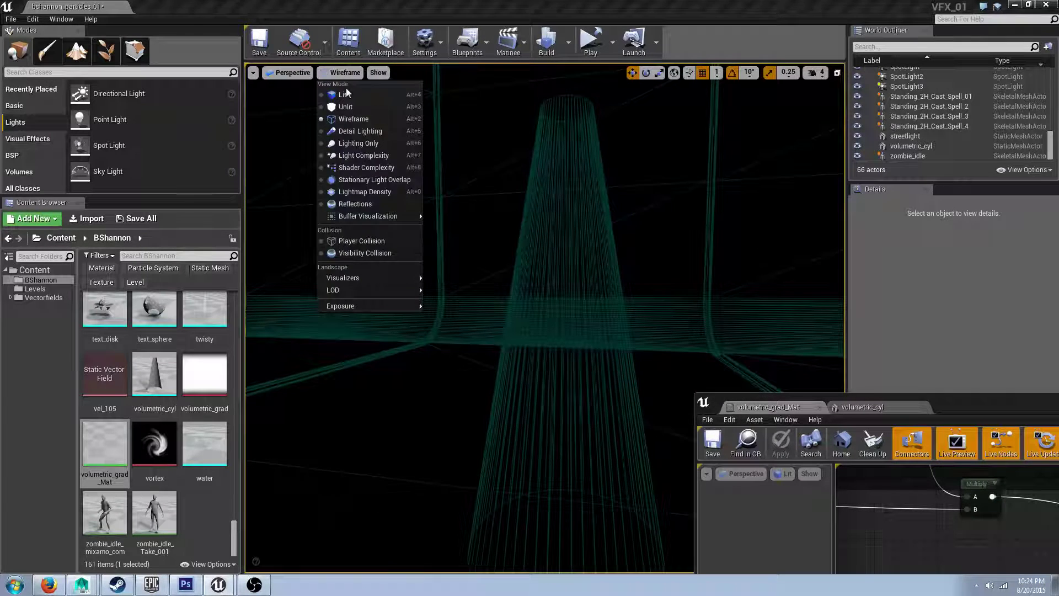
click(353, 96)
Bring the material editor back over the level and add a Depth Fade node near the final opacity Multiply.
drag(967, 396, 759, 83)
right_drag(846, 305, 701, 266)
right_click(757, 324)
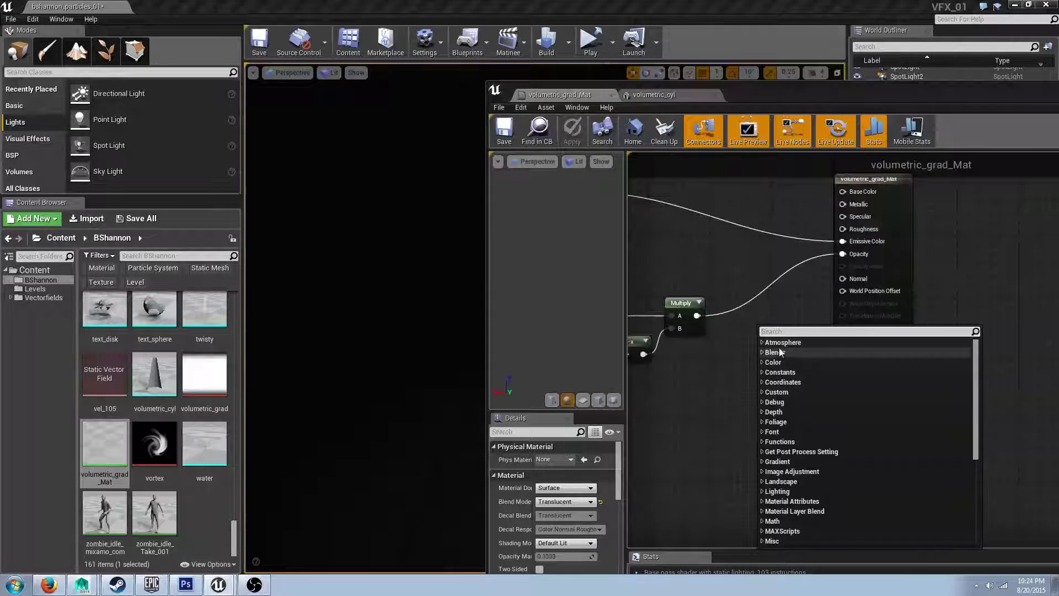
text(depth)
key(Return)
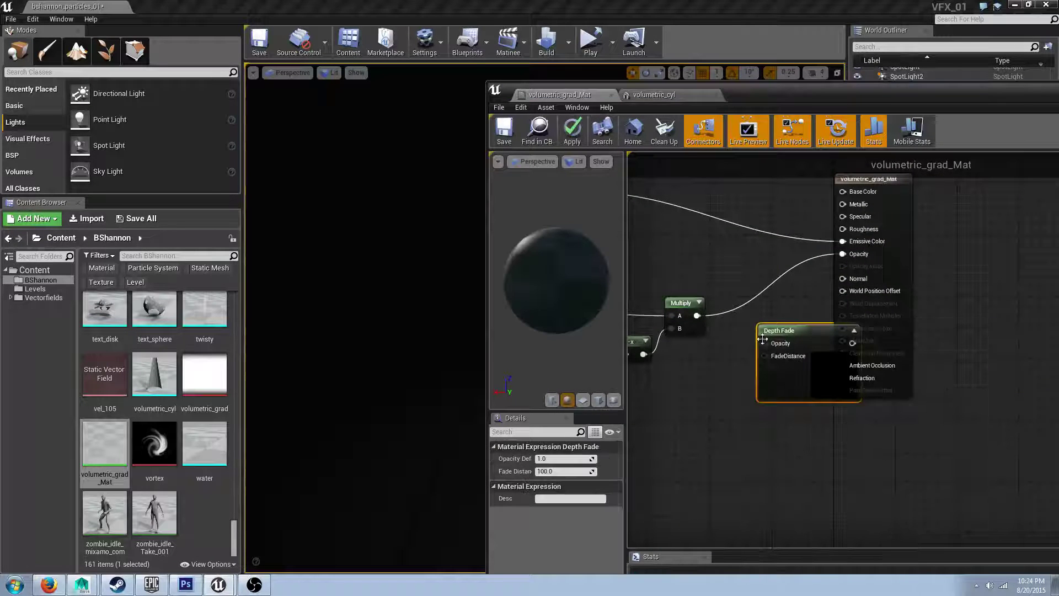
Move the material's result node aside and insert the Depth Fade node between the final Multiply and the Opacity input.
right_drag(756, 304, 782, 345)
scroll(842, 295, down, 1)
drag(875, 203, 948, 203)
click(841, 310)
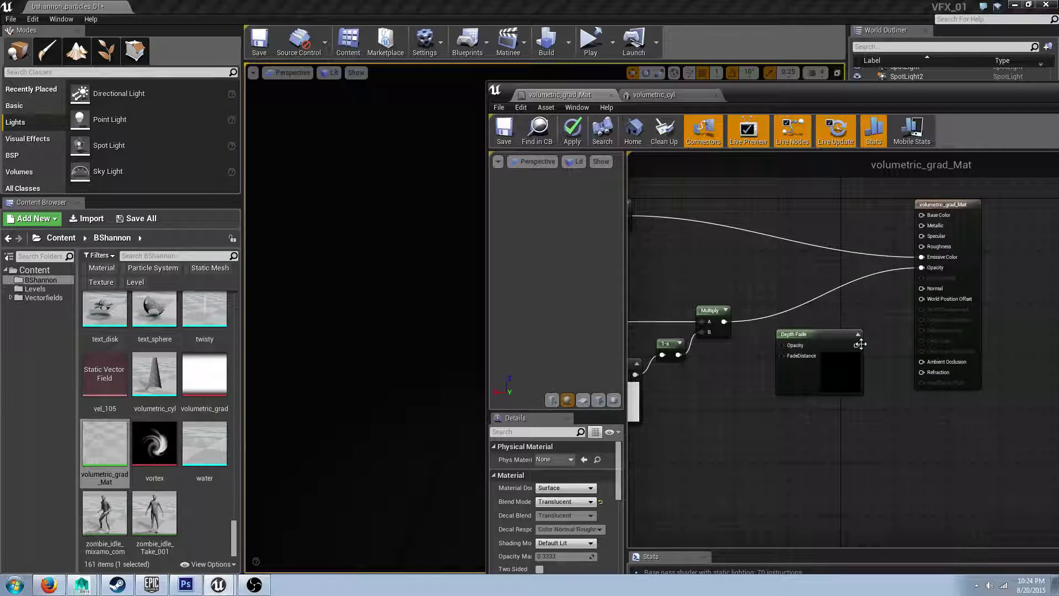
drag(923, 274, 786, 348)
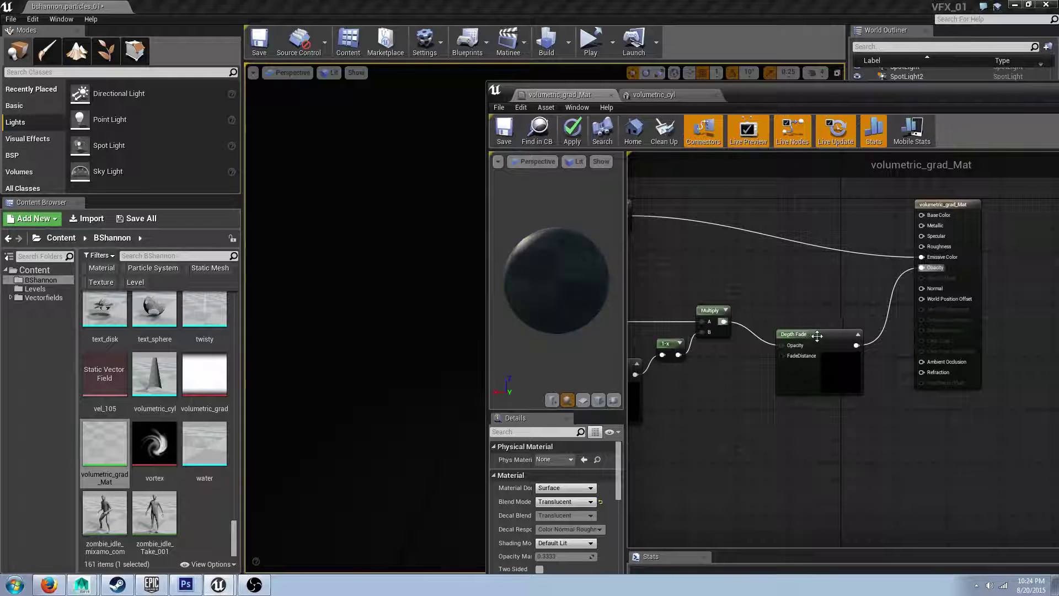
drag(804, 330, 817, 305)
click(790, 265)
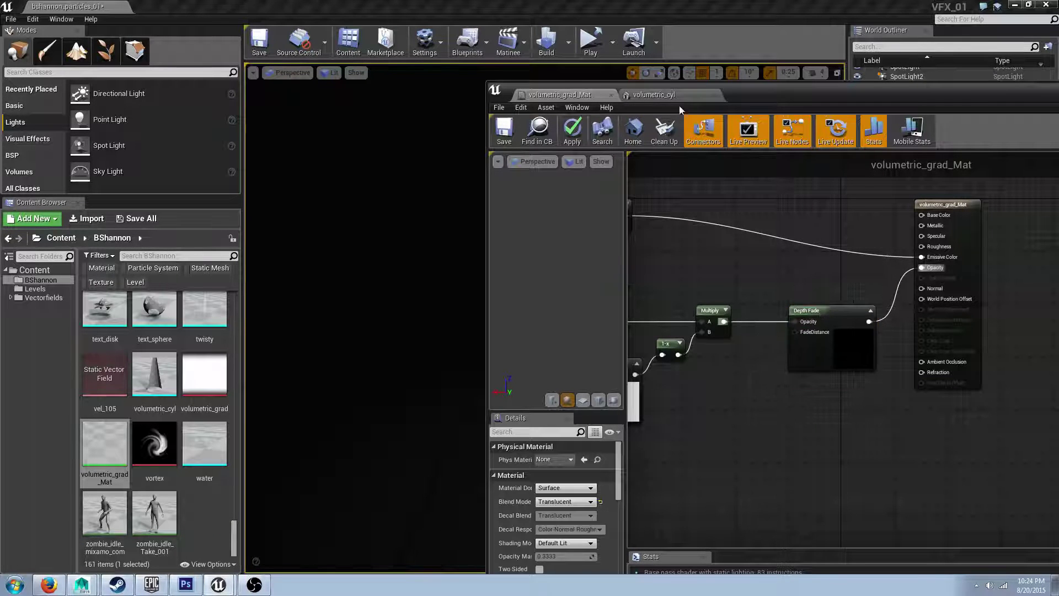
Shift the material editor aside, save the material and view the cone's base in the level.
drag(780, 91, 951, 92)
key(ctrl+s)
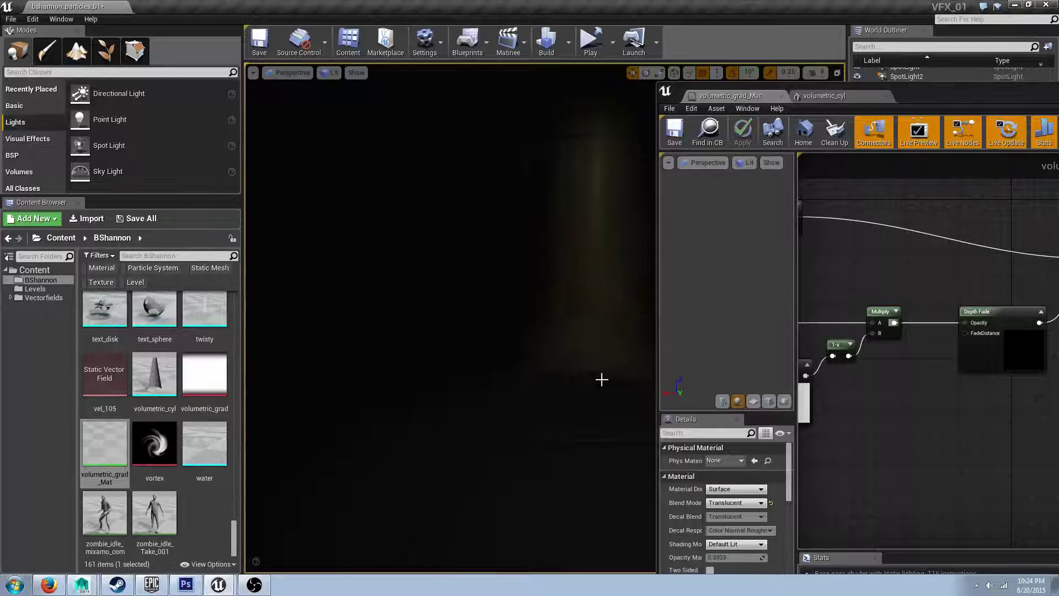
right_drag(562, 389, 623, 409)
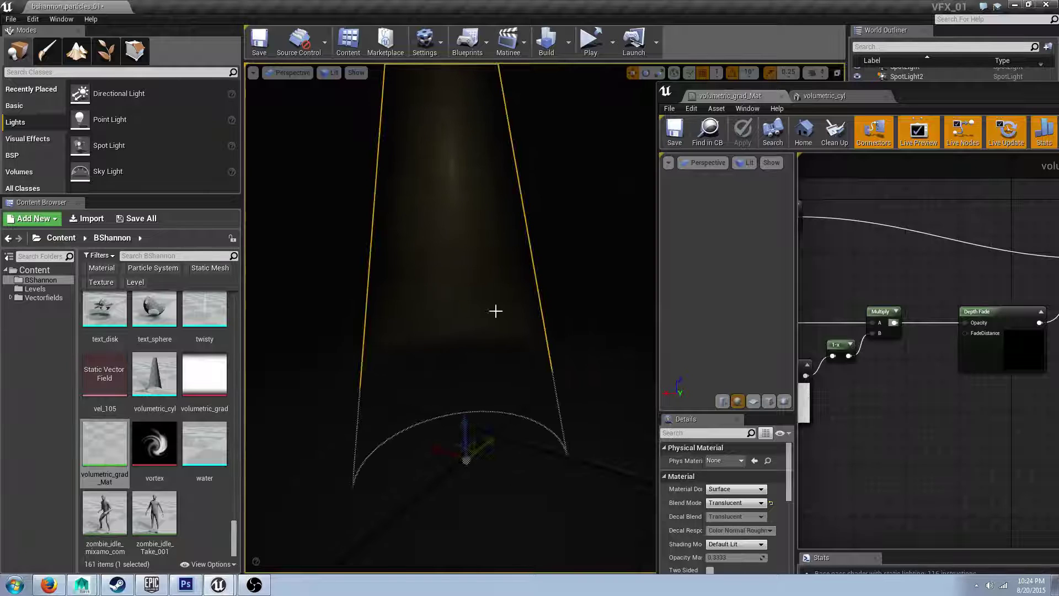
right_drag(496, 311, 522, 333)
Reposition the light cone in the dark area and lower it further into the floor.
drag(503, 420, 481, 425)
right_drag(481, 425, 545, 435)
drag(543, 463, 543, 538)
mouse_move(544, 478)
right_down()
mouse_move(573, 464)
mouse_move(560, 462)
mouse_move(557, 485)
right_up()
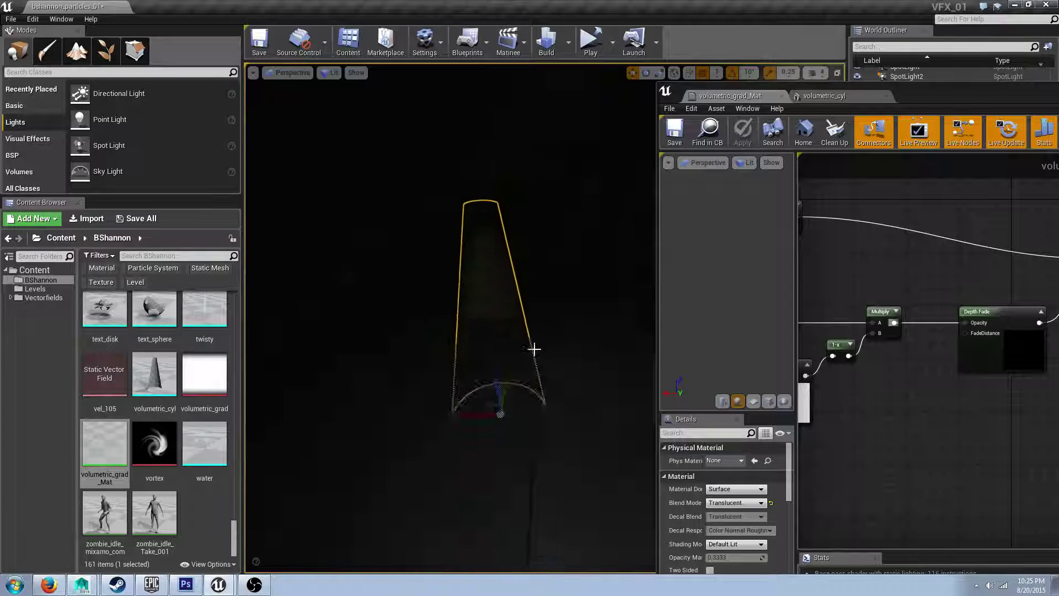
Rotate the light cone onto a slant through the floor and view it with the editor overlays hidden.
key(e)
drag(545, 383, 483, 315)
key(g)
right_drag(483, 314, 436, 292)
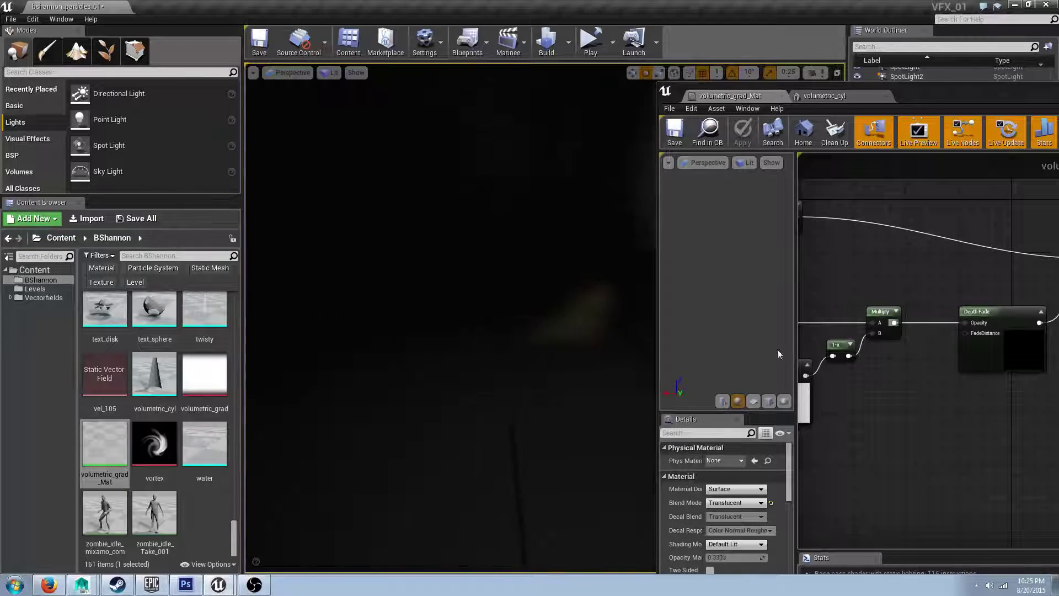
Disconnect the Depth Fade node, wire the Multiply straight into Opacity and save the material for comparison.
right_drag(965, 394, 940, 386)
alt+click(887, 316)
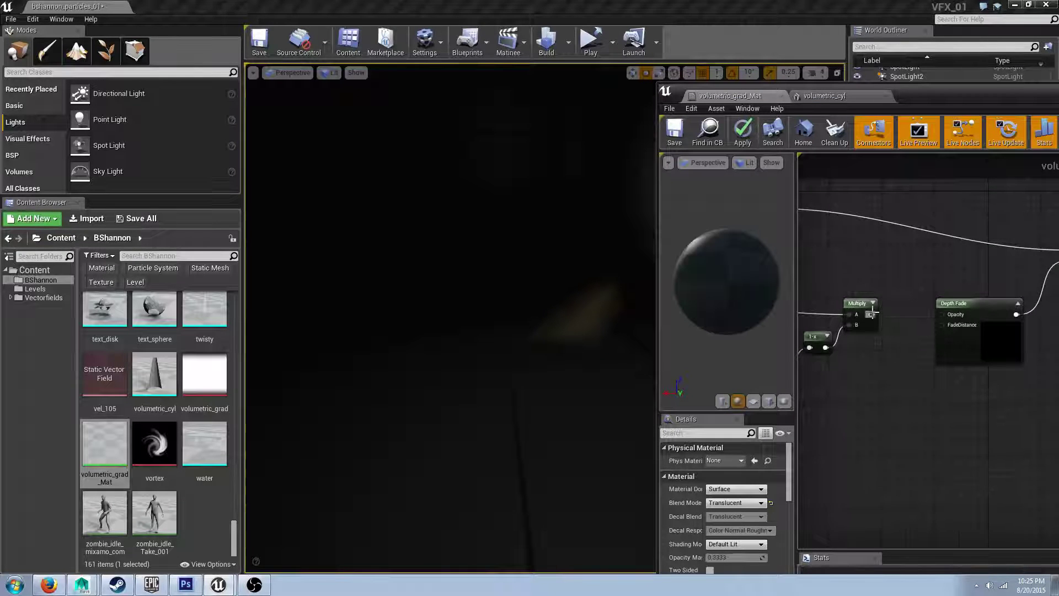
right_drag(1026, 287, 886, 297)
alt+click(911, 325)
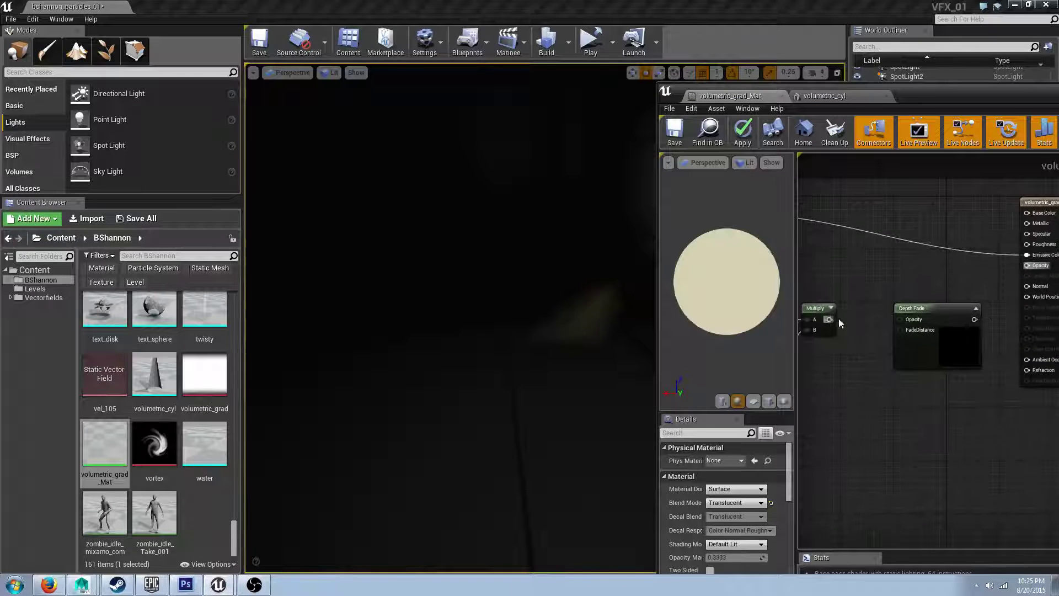
drag(833, 319, 1039, 267)
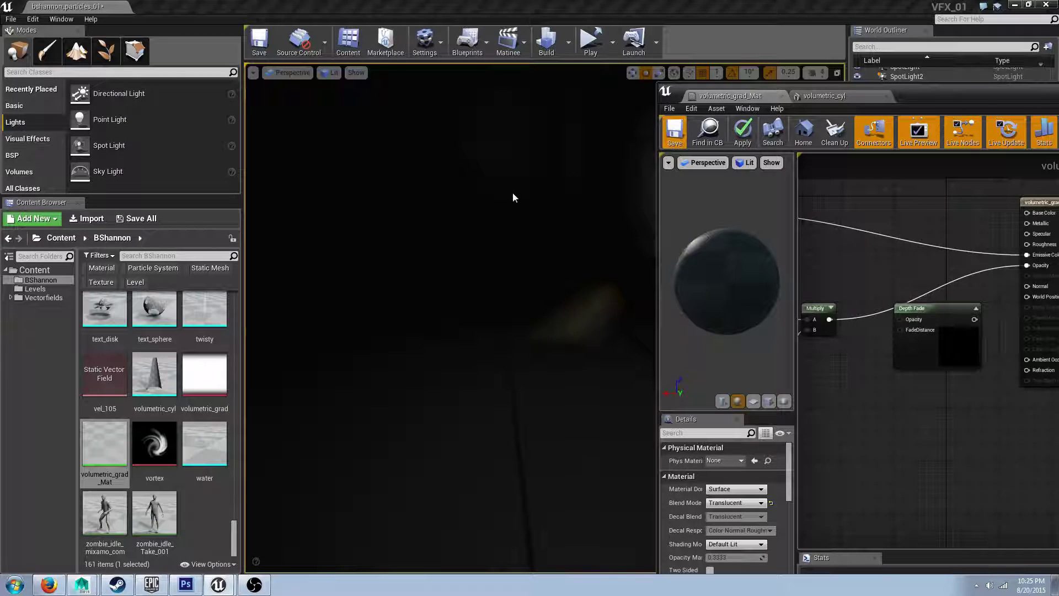
key(ctrl+s)
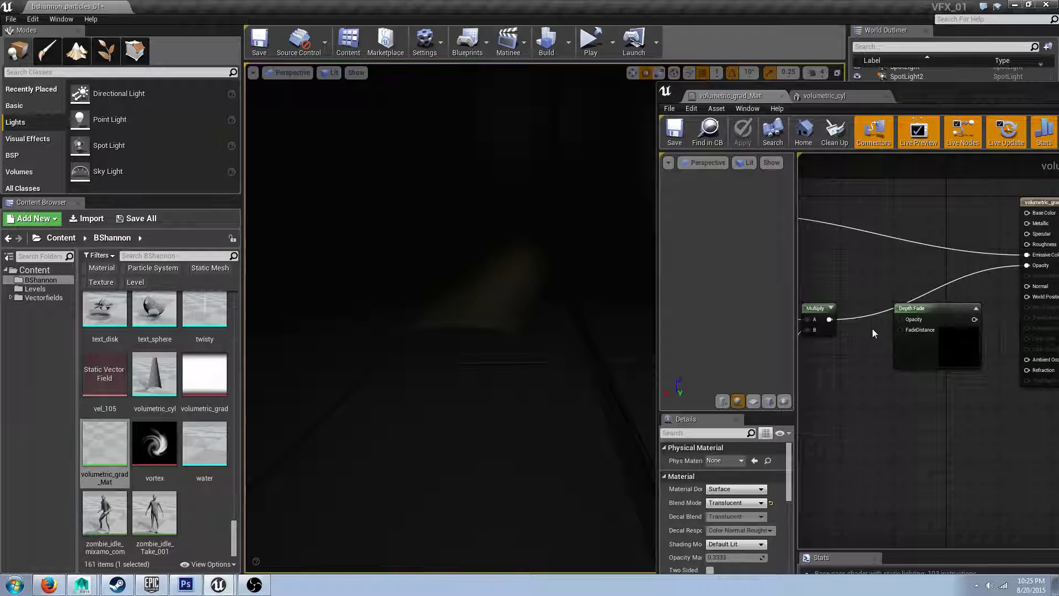
Route the Multiply through the Depth Fade node into Opacity again and save the material.
drag(828, 319, 906, 320)
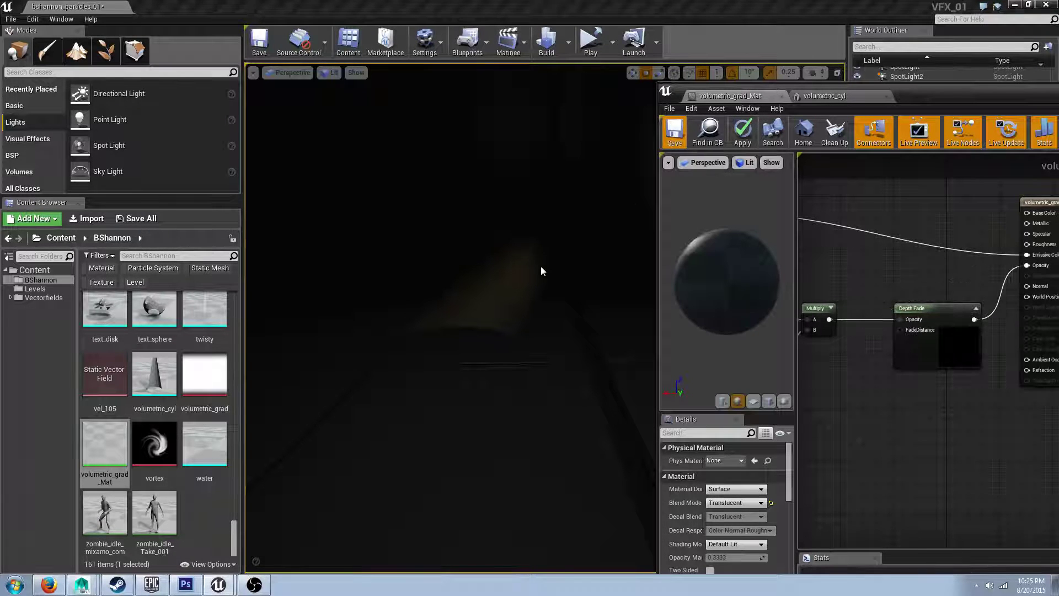
key(ctrl+s)
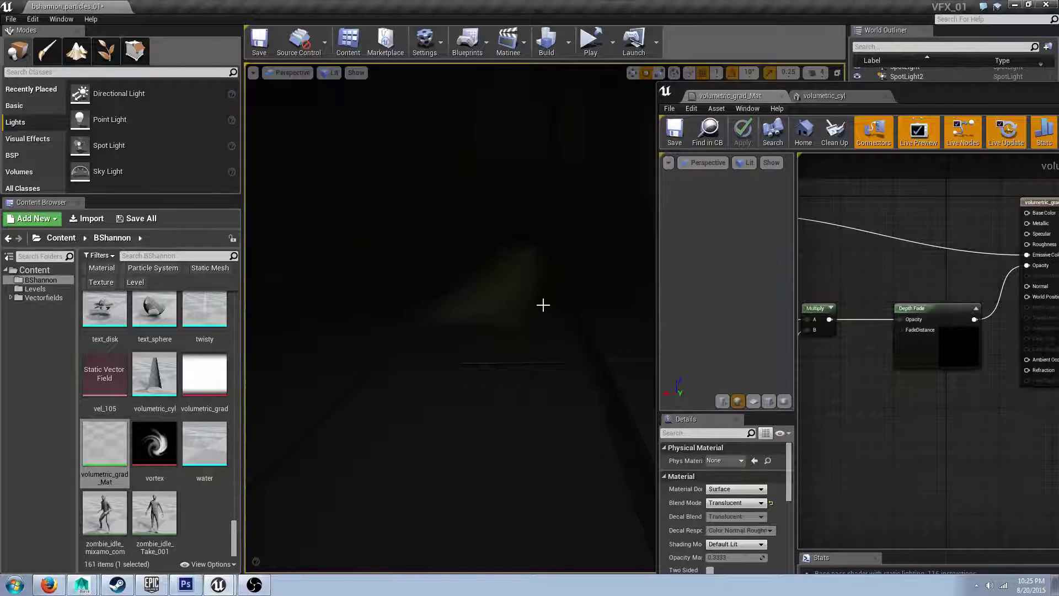
Rotate the slanted light cone back upright.
right_drag(541, 303, 480, 338)
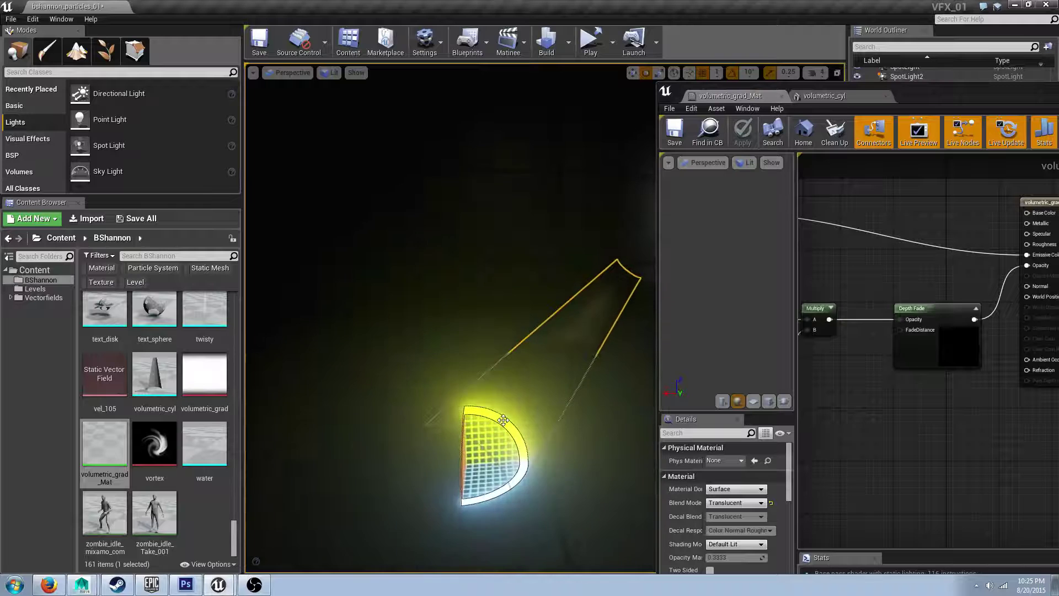
drag(503, 421, 461, 403)
key(s)
right_drag(473, 399, 471, 374)
Move the light cone back toward the streetlight, to about X 7844, Y 518, Z 189 cm.
key(w)
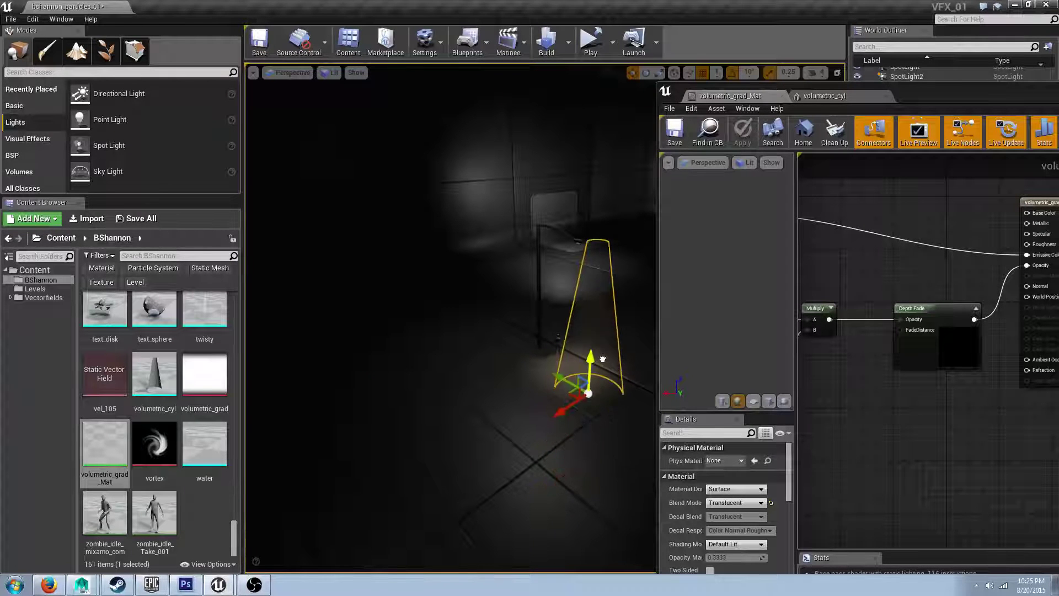
key(f)
right_drag(605, 350, 532, 369)
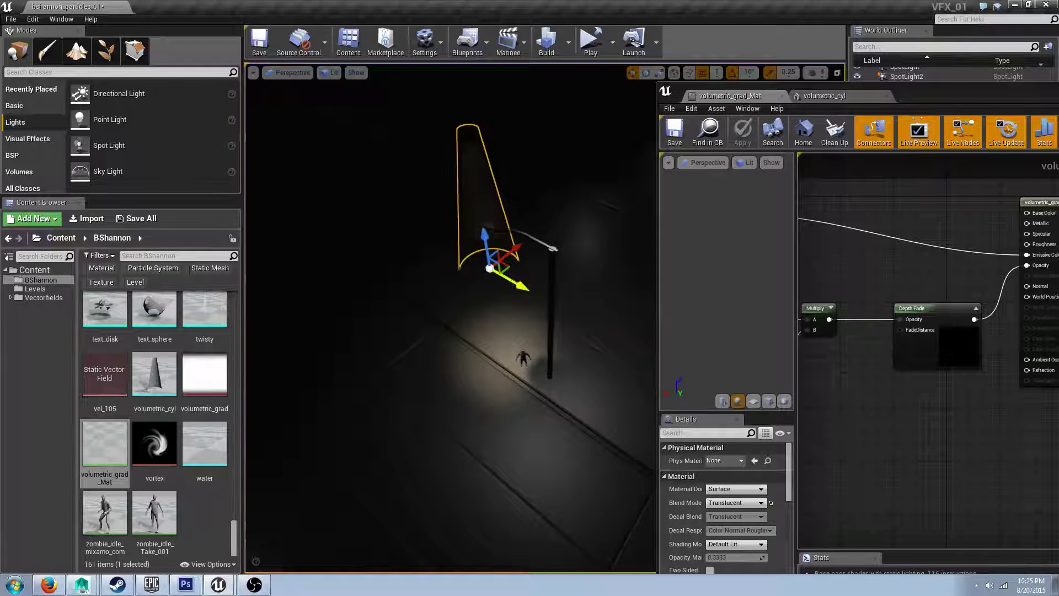
drag(520, 285, 562, 307)
drag(557, 268, 522, 313)
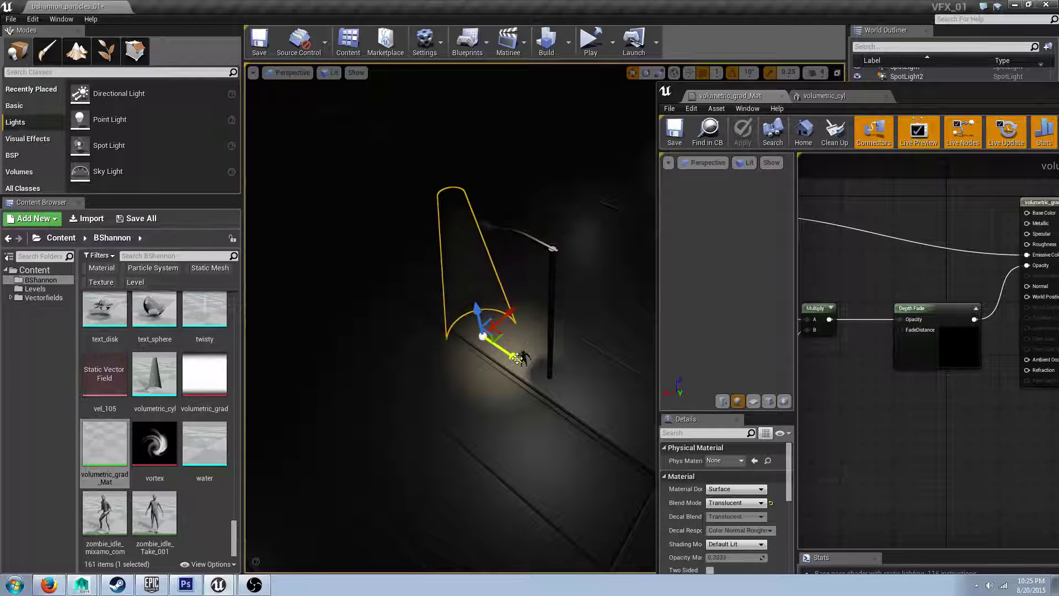
Clear the material editor off the level and switch the level viewport to the four-view layout.
drag(923, 96, 810, 138)
click(897, 130)
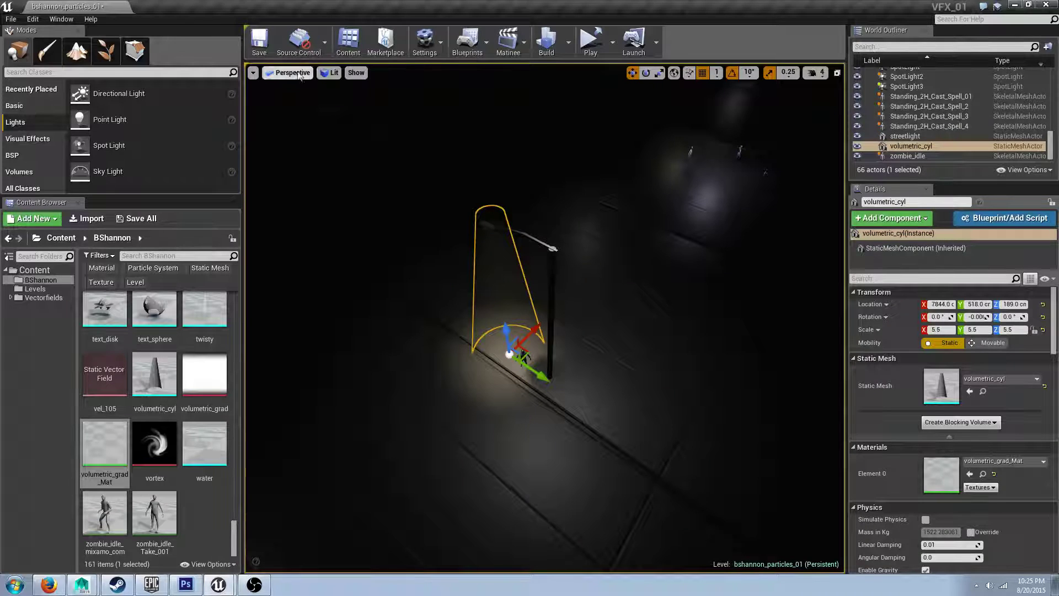
click(837, 73)
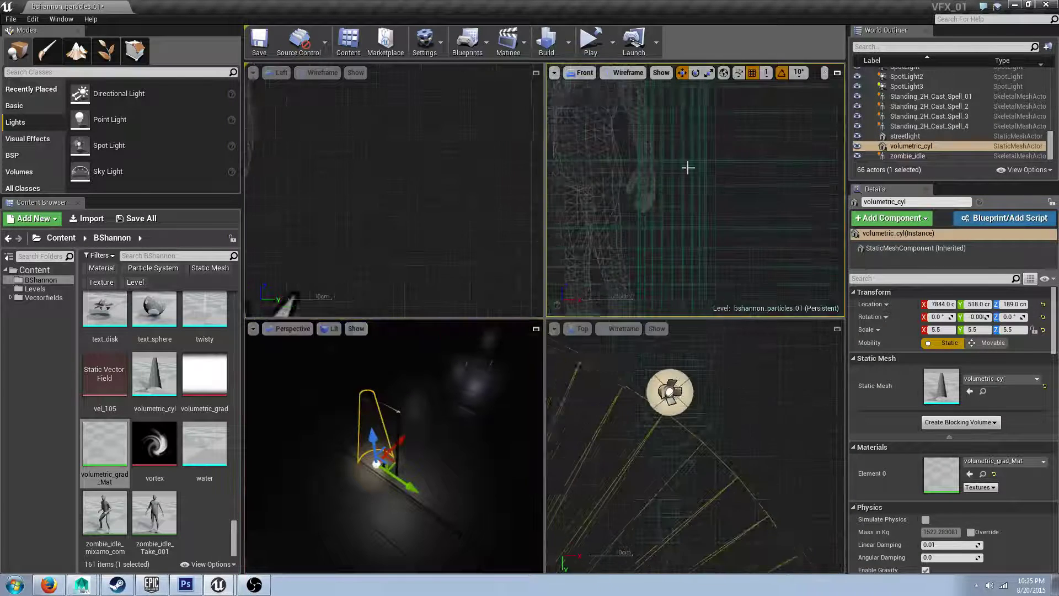
Move the light cone directly beneath the streetlight's lamp head, to X 7911, Y 425 cm.
scroll(699, 478, down, 4)
mouse_move(699, 477)
right_down()
mouse_move(704, 409)
mouse_move(697, 466)
right_up()
scroll(710, 423, up, 4)
scroll(699, 428, down, 1)
drag(643, 499, 711, 404)
right_drag(427, 451, 458, 451)
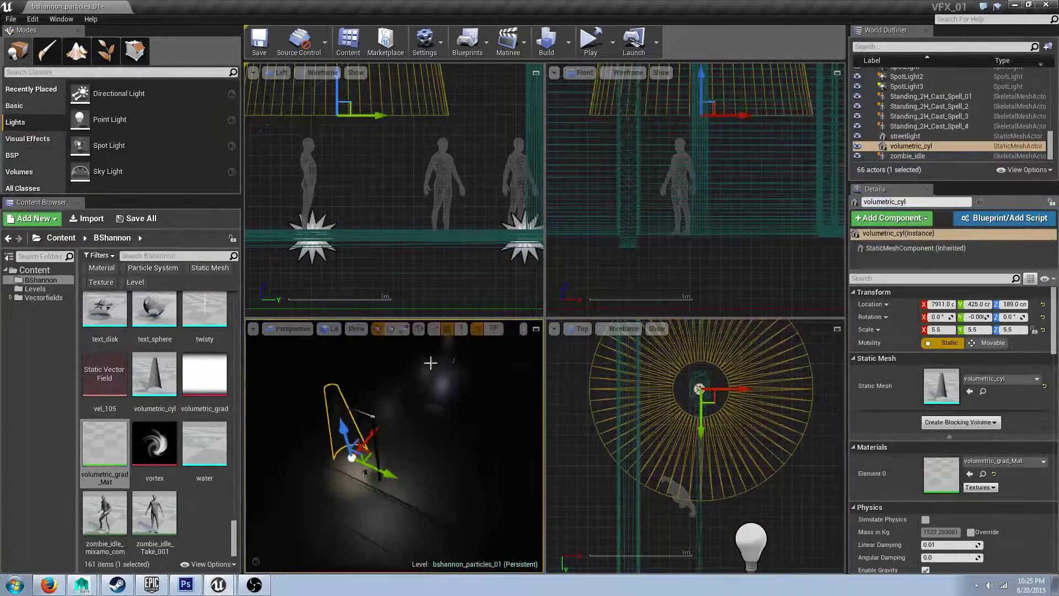
Lower the light cone to Z 75 cm so its narrow end meets the lamp head.
right_drag(440, 199, 443, 167)
key(f)
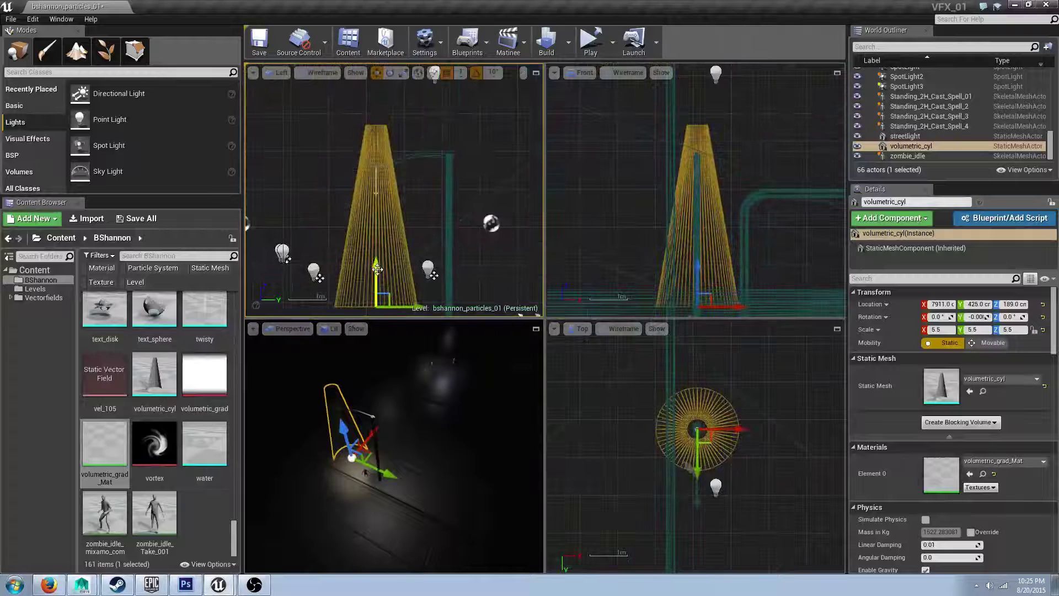
drag(377, 269, 377, 312)
Widen the light cone to scale X 10.5 and Y 9.5, and clear the selection.
right_drag(431, 435, 431, 434)
key(w)
click(423, 474)
right_drag(423, 475, 395, 497)
click(410, 469)
click(394, 496)
key(space)
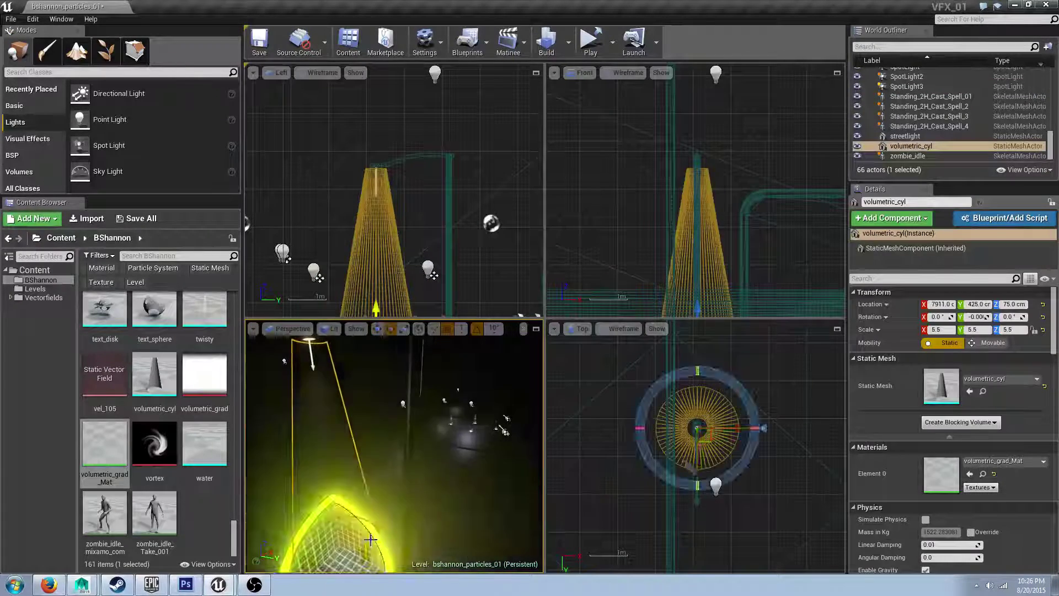
key(space)
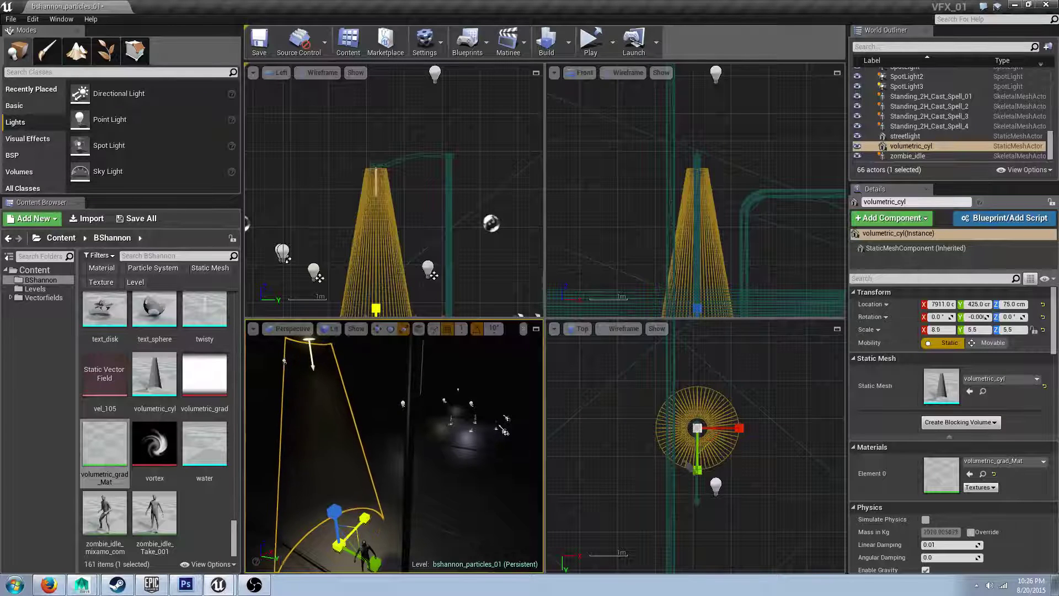
right_drag(365, 517, 364, 518)
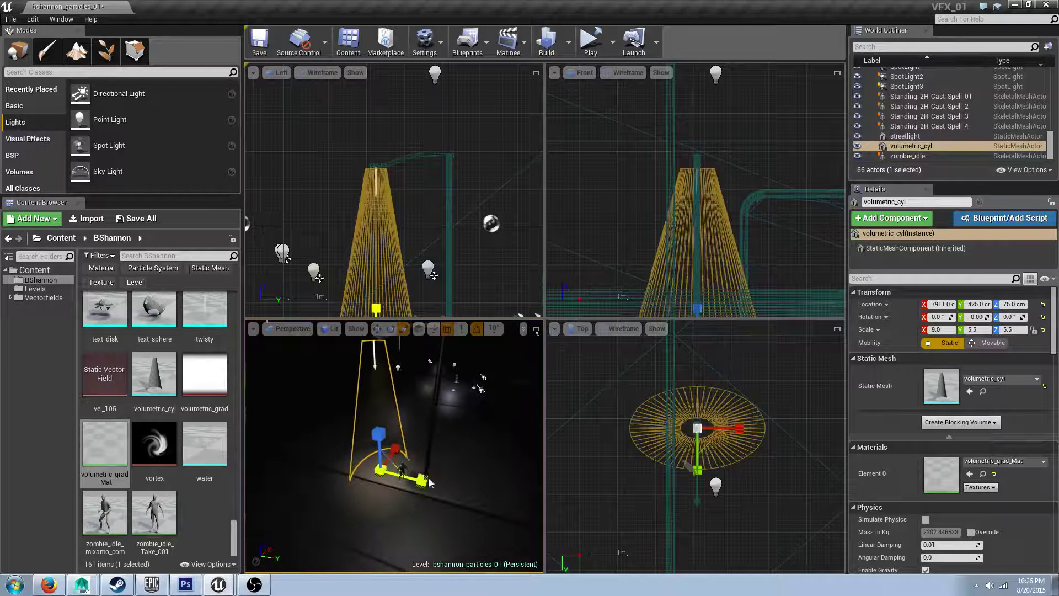
drag(422, 479, 395, 448)
key(Escape)
right_drag(421, 463, 421, 463)
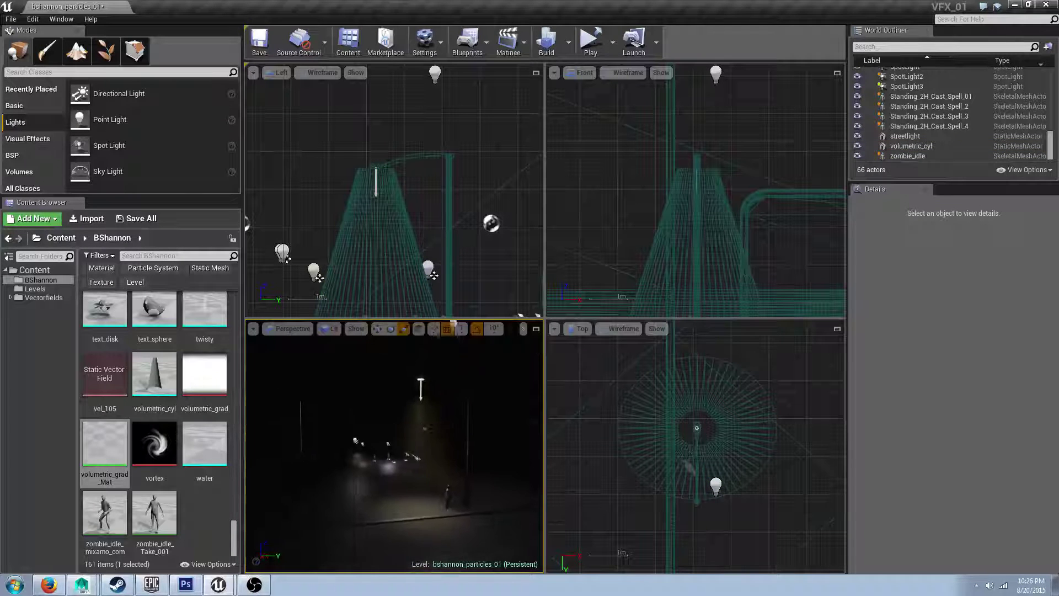
Stretch the light cone's height to scale Z 7.75, lower it to Z -27 cm and deselect it.
click(426, 452)
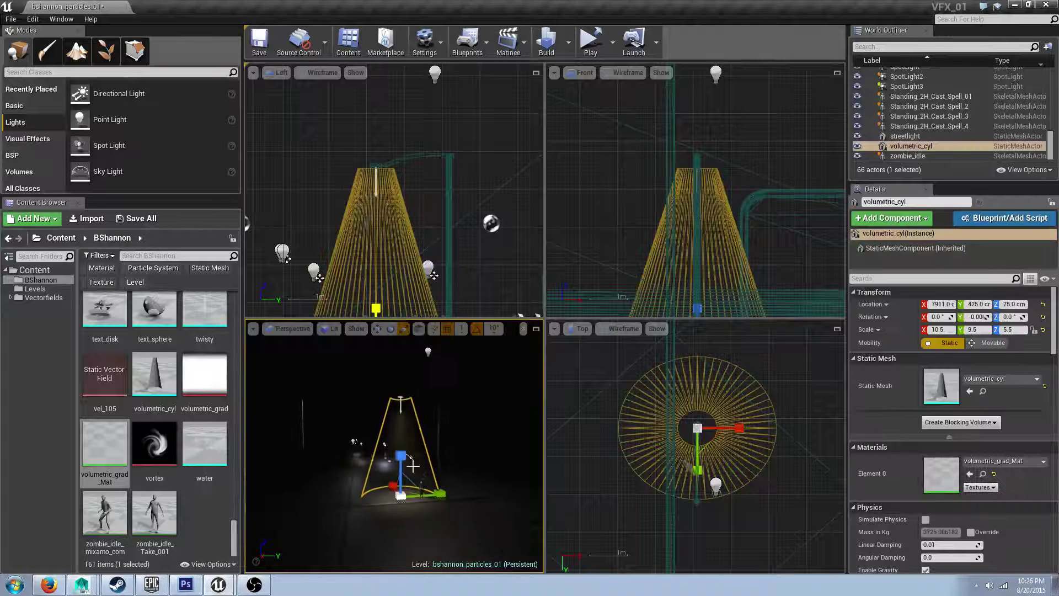
drag(401, 455, 401, 441)
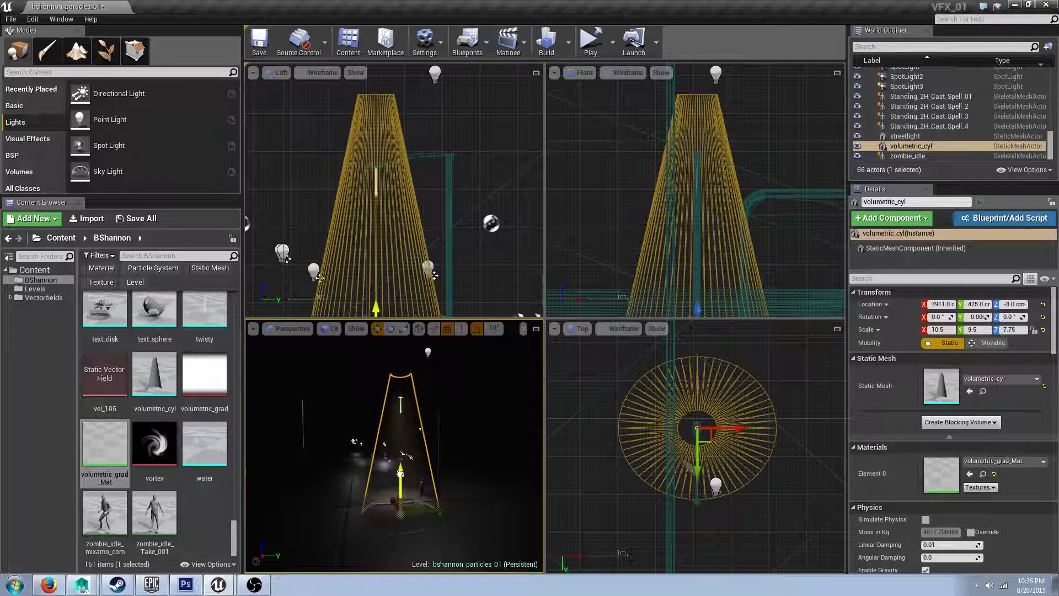
click(451, 462)
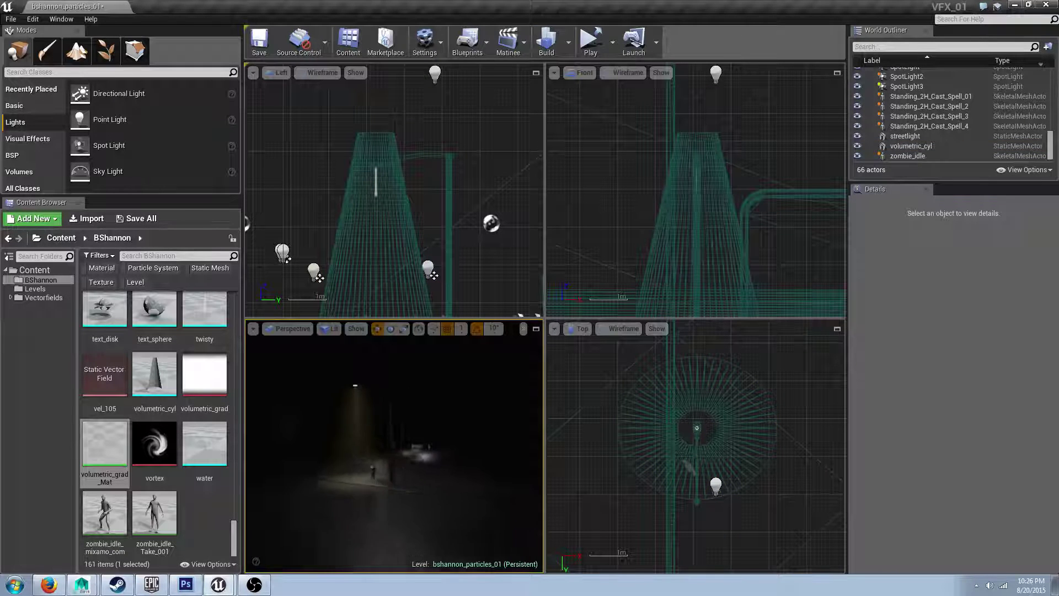
mouse_move(451, 461)
right_down()
mouse_move(425, 462)
mouse_move(452, 468)
right_up()
right_drag(386, 454, 372, 452)
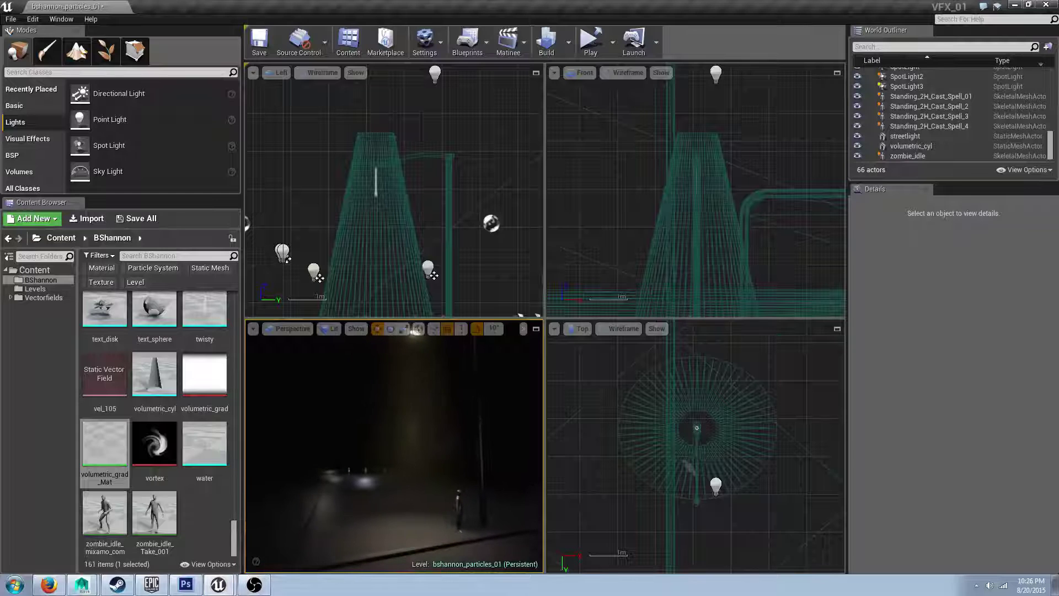
Maximize the perspective viewport and examine the resized light cone's outline and blending from near and far.
click(537, 330)
mouse_move(546, 357)
right_down()
mouse_move(527, 361)
mouse_move(558, 344)
right_up()
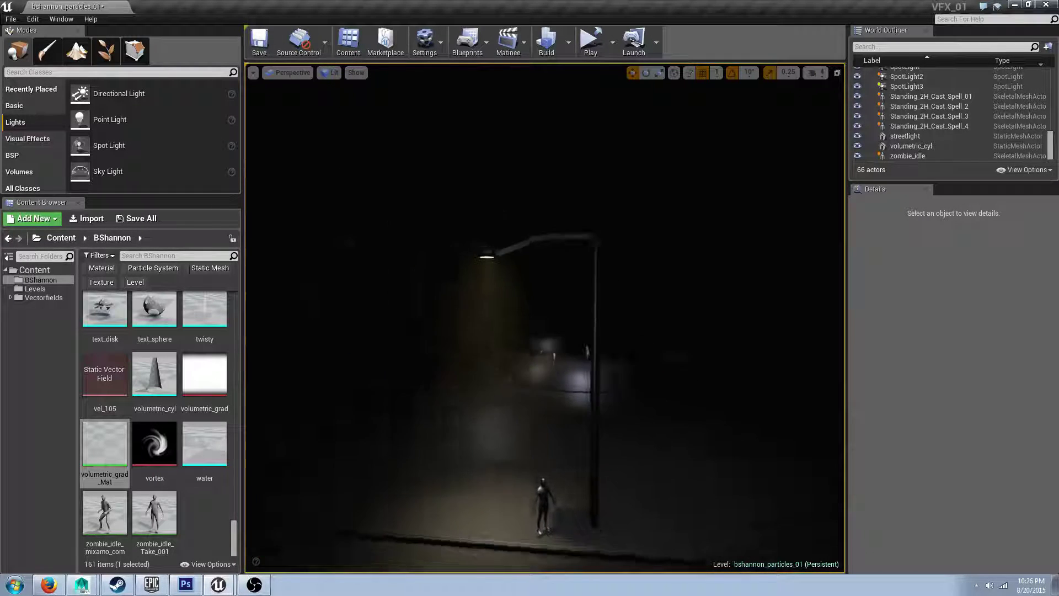
click(373, 276)
key(f)
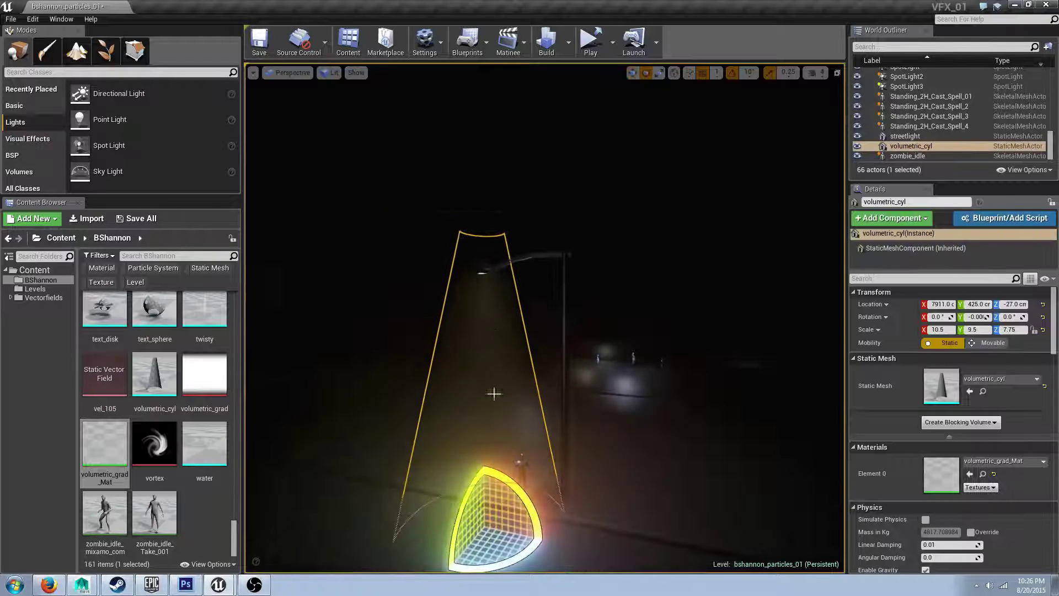
key(r)
right_drag(508, 201, 488, 180)
click(497, 156)
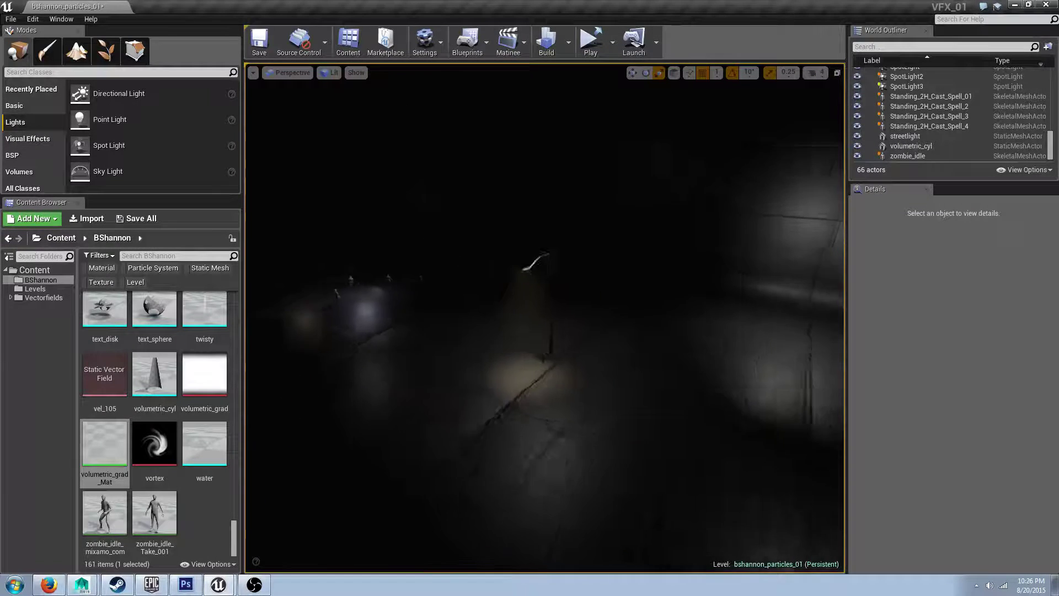
right_drag(541, 317, 519, 246)
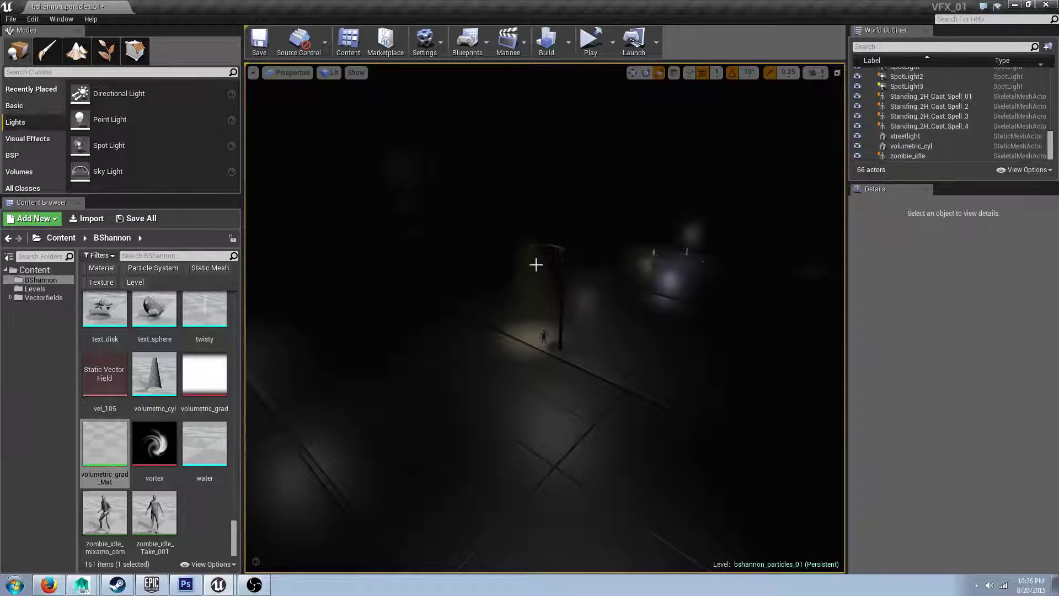
Delete the light cone to compare the streetlight without it, undo the deletion and clear the selection.
click(536, 267)
key(Delete)
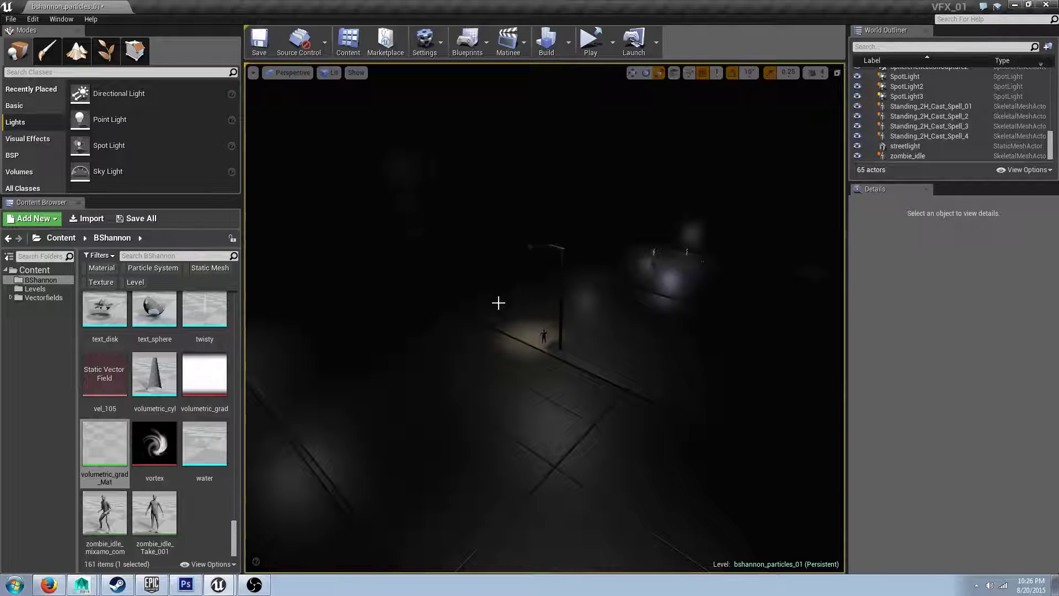
key(ctrl+z)
click(586, 258)
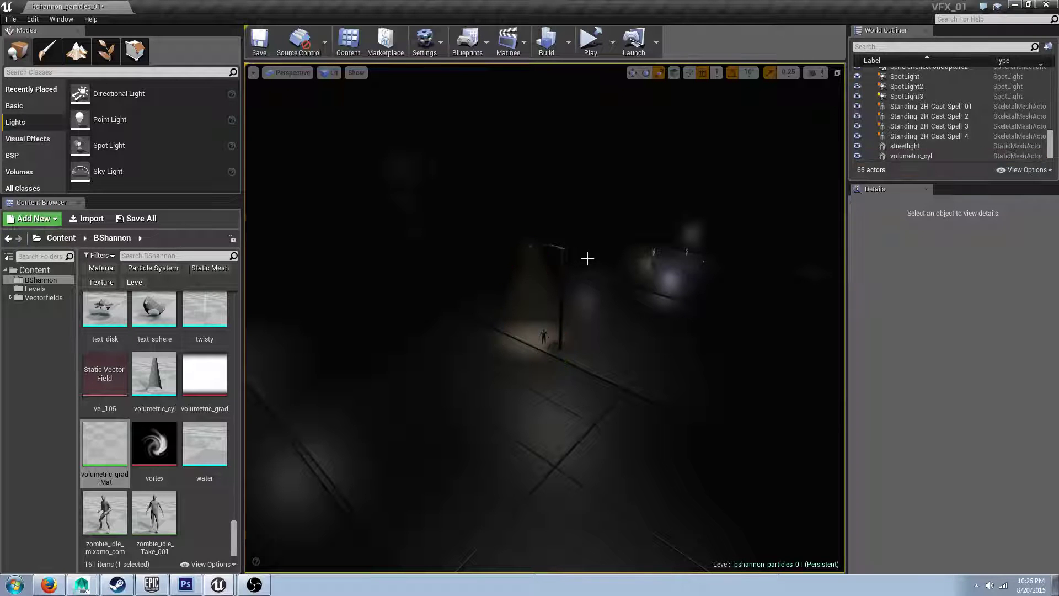
Fly around the streetlight and examine how the light cone looks from close up and from the sides.
key(w)
right_drag(587, 258, 603, 225)
key(s)
key(w)
key(a)
key(d)
key(a)
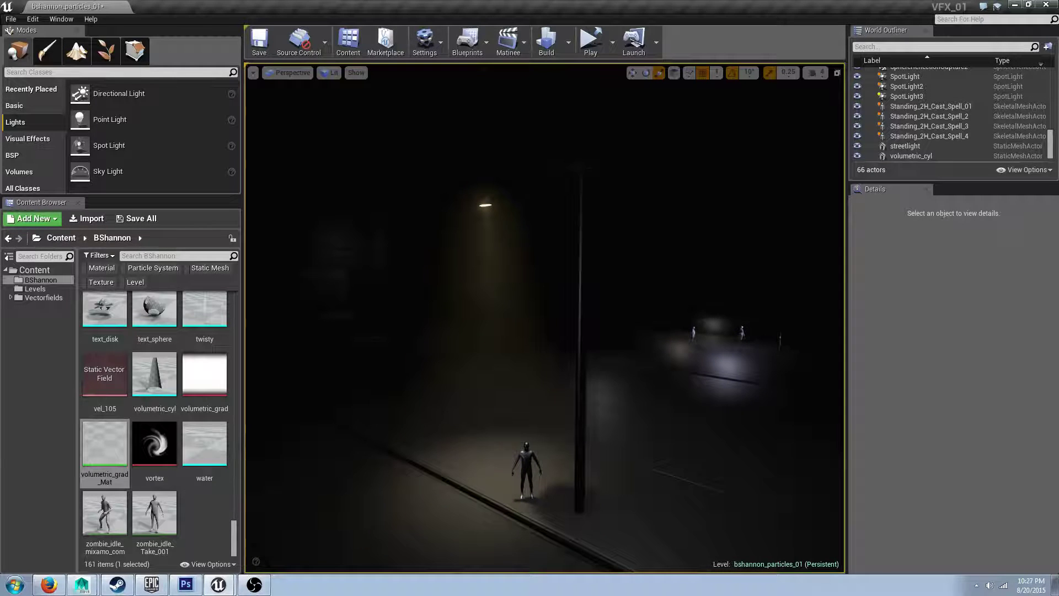
drag(595, 252, 595, 257)
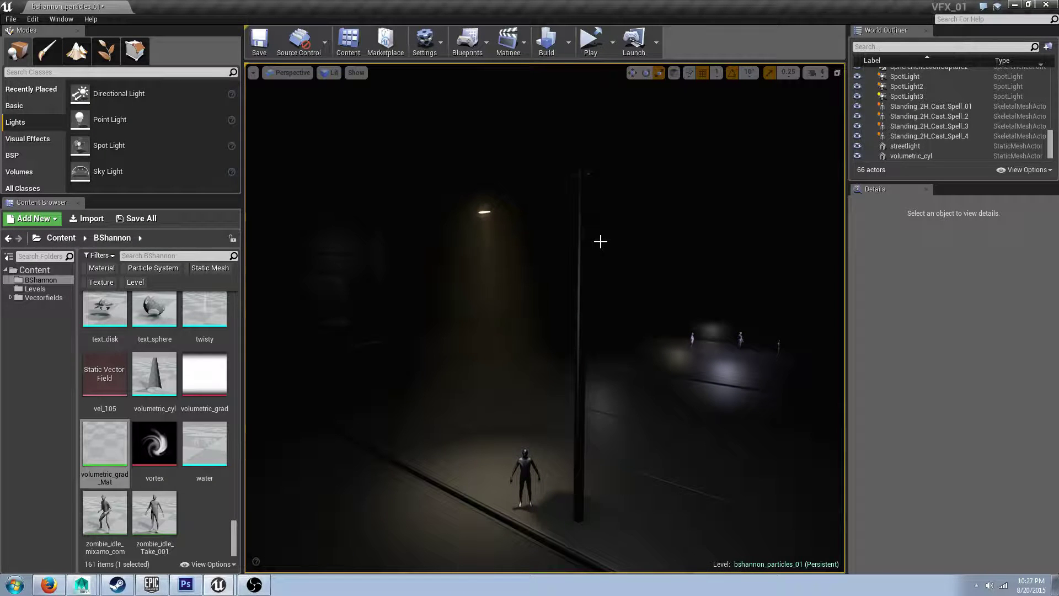